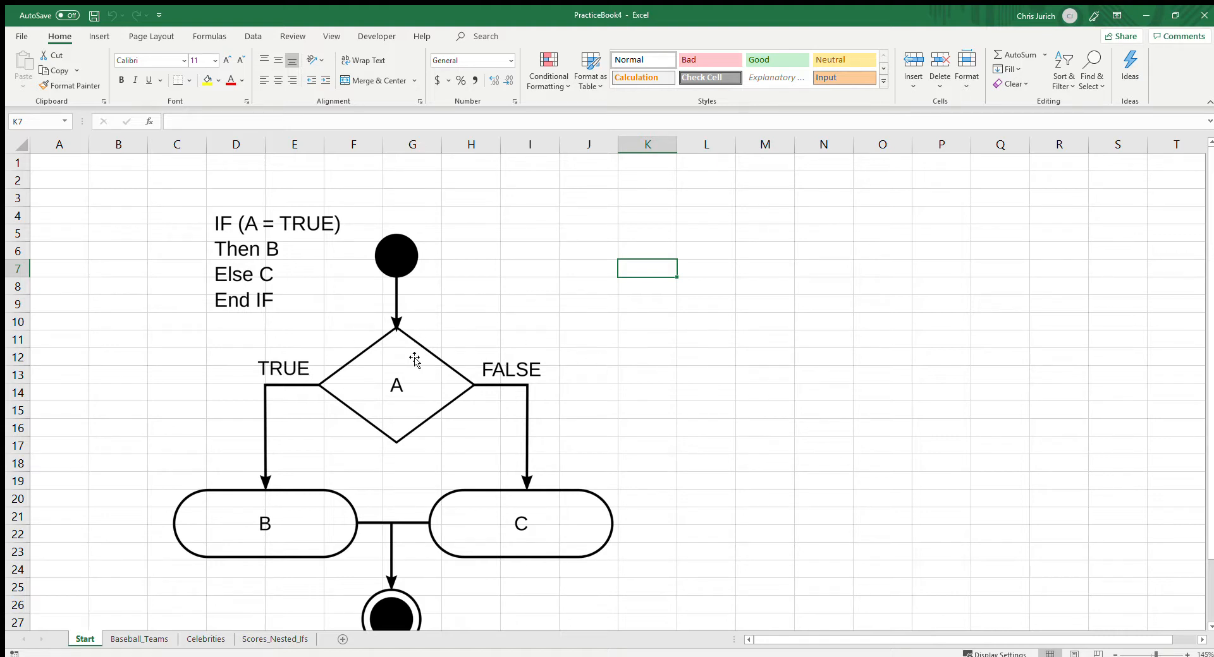
# Enter the logical test =SUM(1,2)=3 in cell L6
pyautogui.click(309, 487)
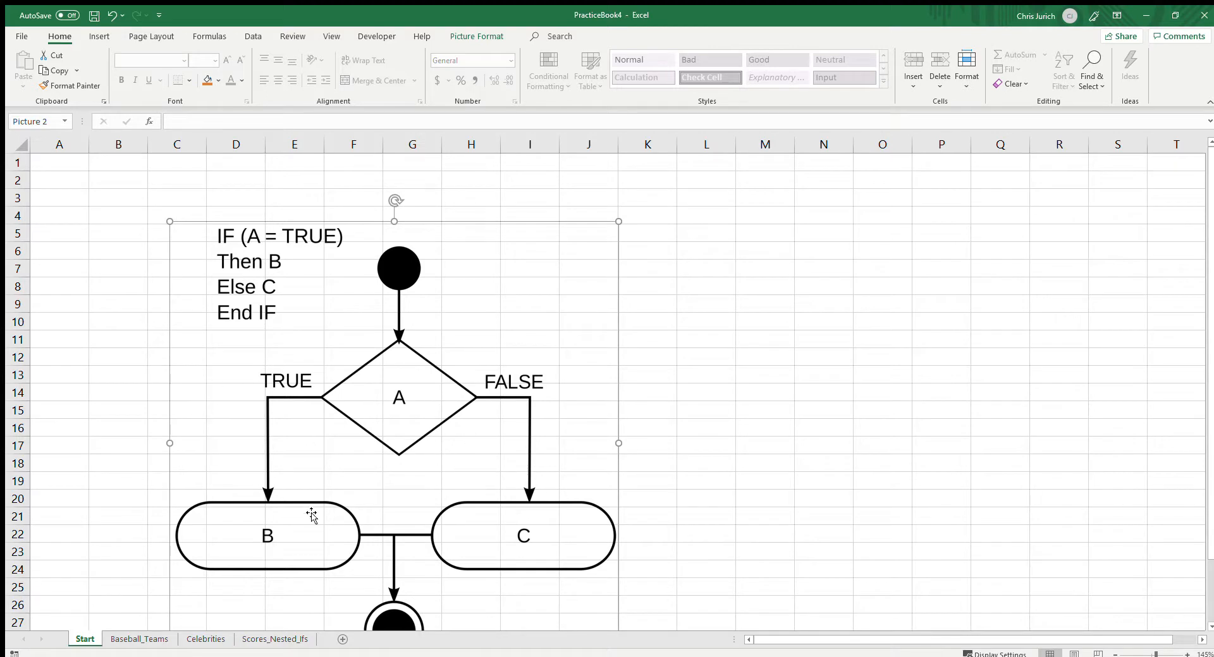
pyautogui.click(721, 252)
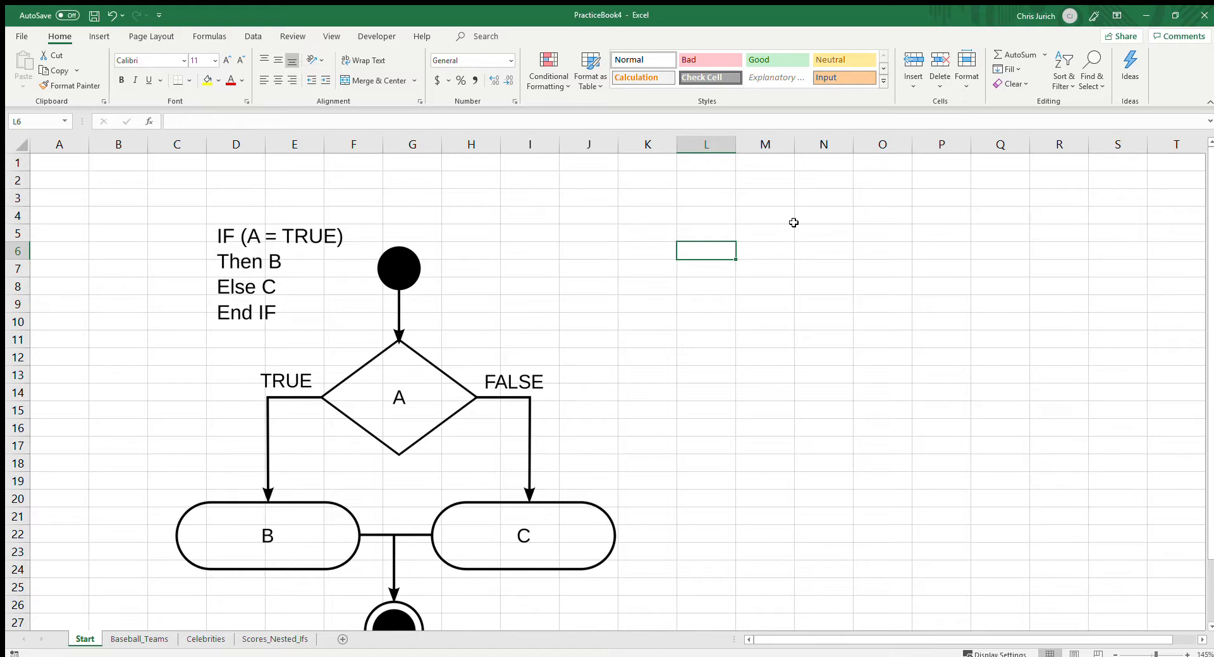
pyautogui.write('=')
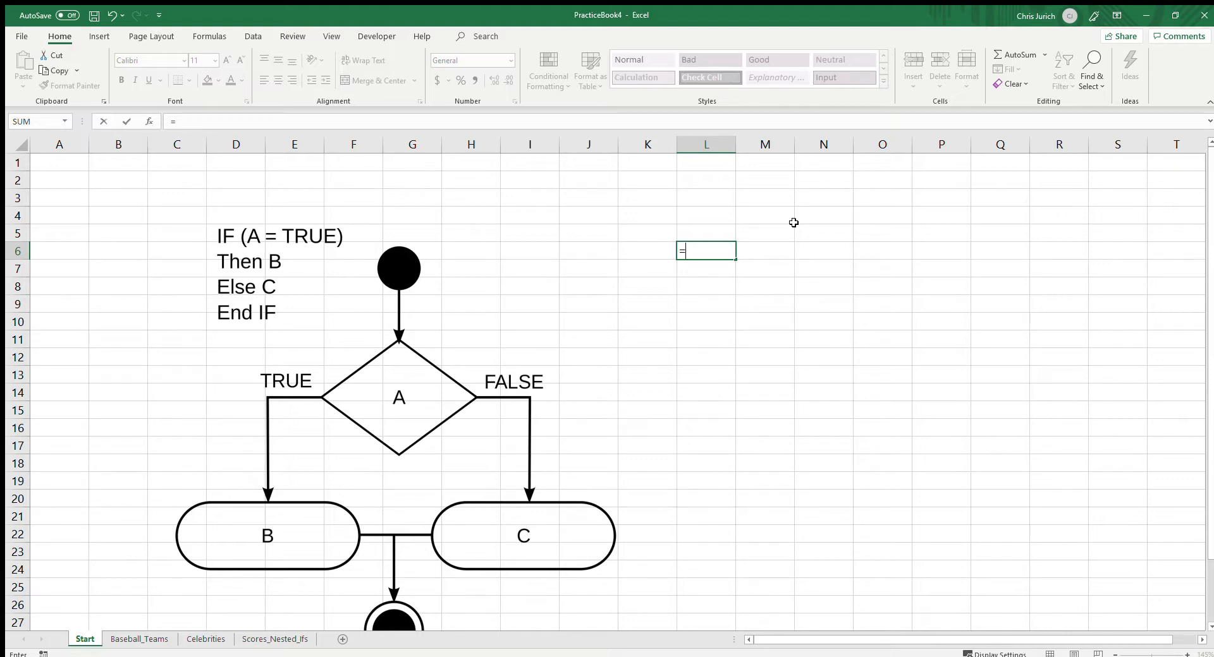
pyautogui.write('SUM(1,1)')
pyautogui.press('BackSpace')
pyautogui.press('BackSpace')
pyautogui.write('2)=')
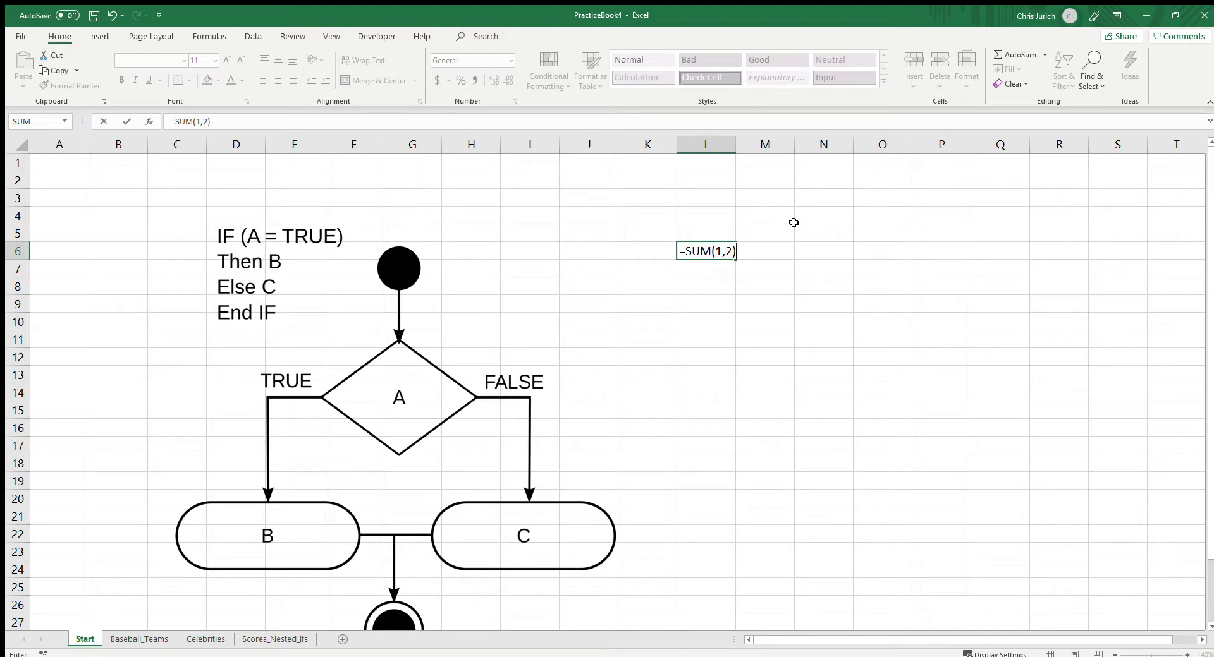
pyautogui.write('3')
pyautogui.press('Return')
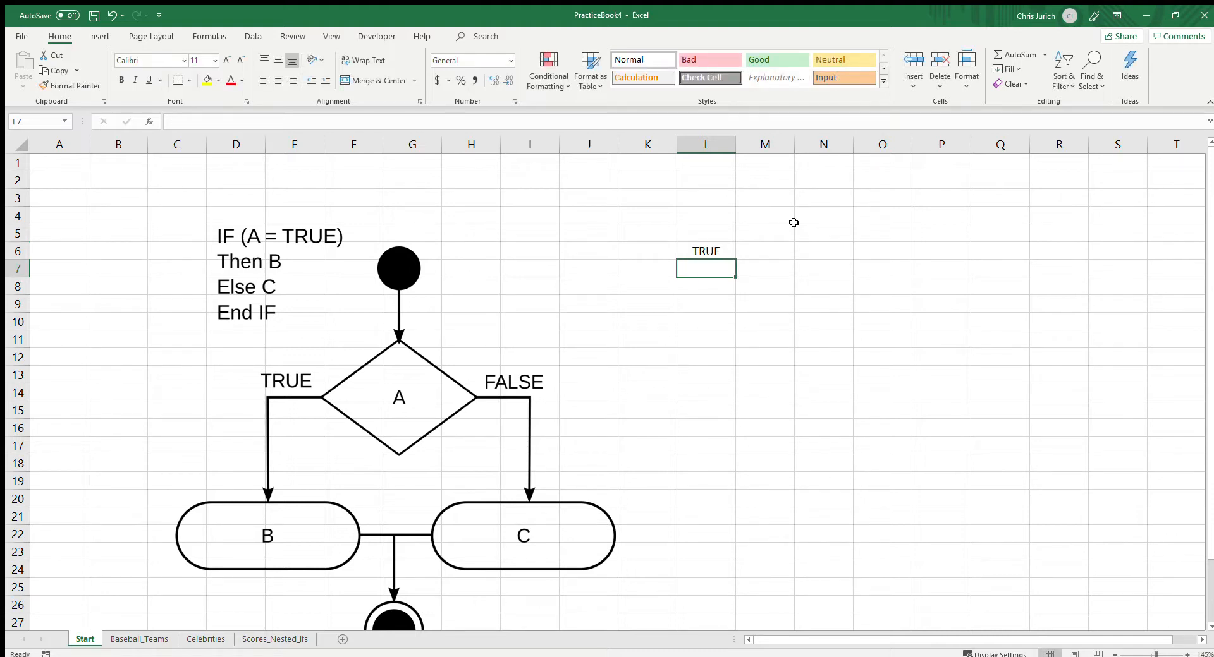
# Change the logical test in L6 to =SUM(1,2)=4
pyautogui.press('Up')
pyautogui.press('F2')
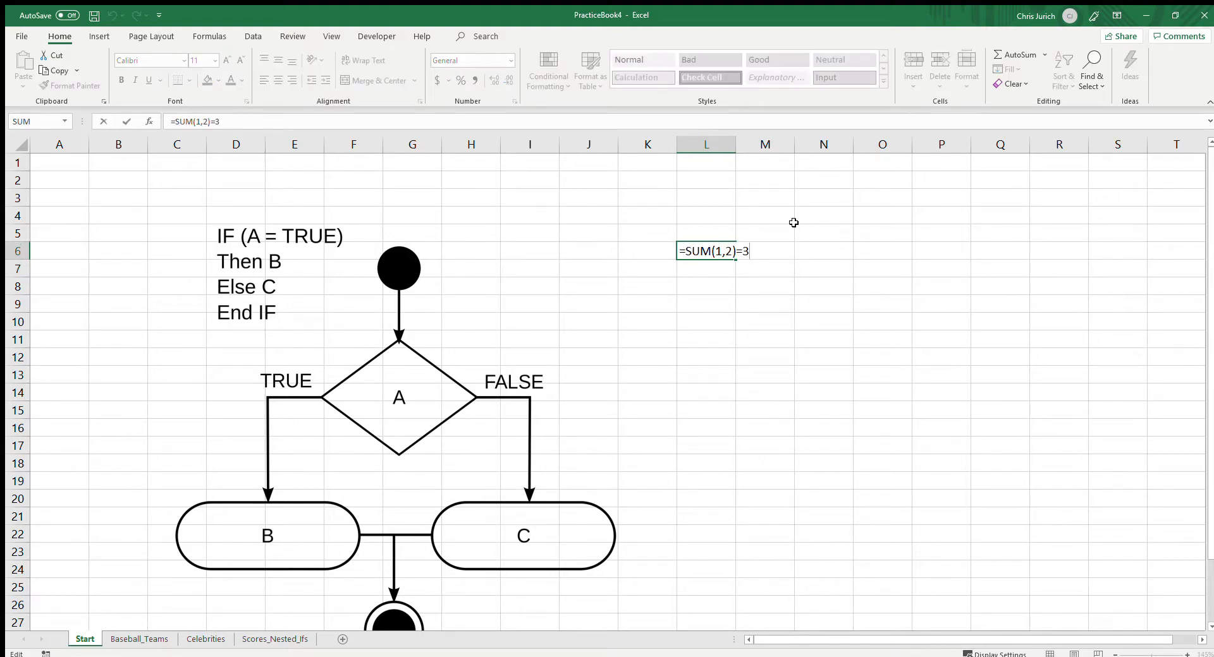
pyautogui.press('BackSpace')
pyautogui.write('4')
pyautogui.press('Return')
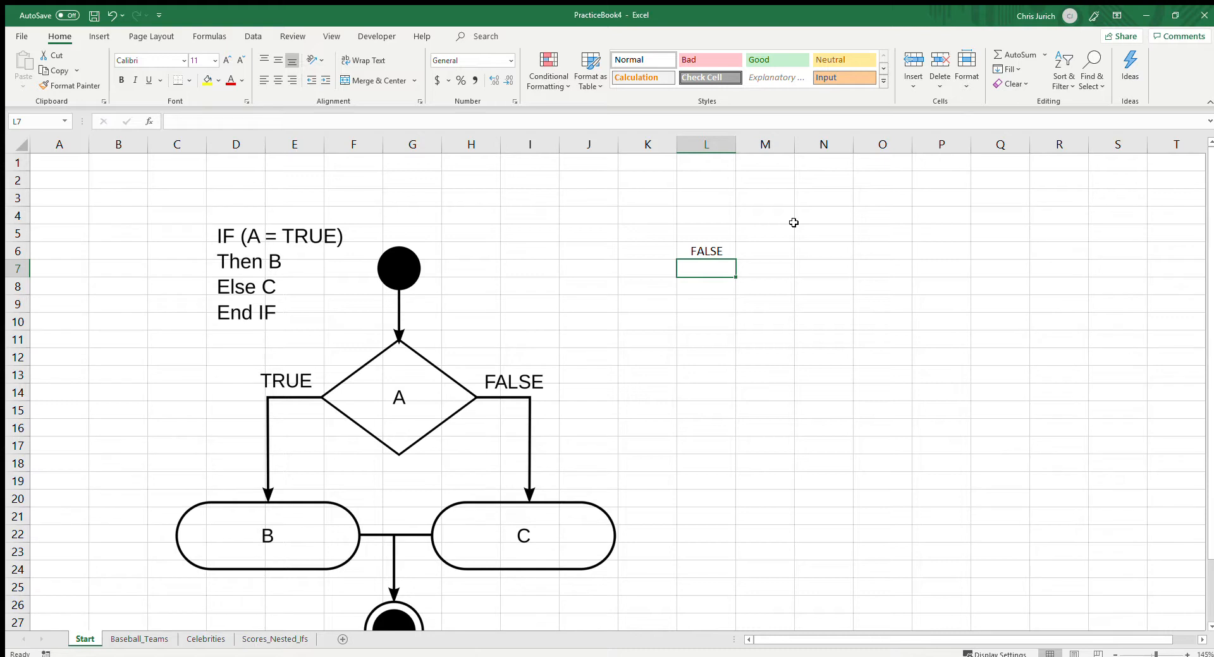
# Fill cells L5 to L8 with the numbers 1, 2, 3 and 4, replacing the test formula
pyautogui.press('Up')
pyautogui.write('1')
pyautogui.press('Return')
pyautogui.press('Up')
pyautogui.press('Up')
pyautogui.write('23')
pyautogui.hotkey('ctrl', 'Return')
pyautogui.write('1')
pyautogui.press('Return')
pyautogui.write('2')
pyautogui.press('Return')
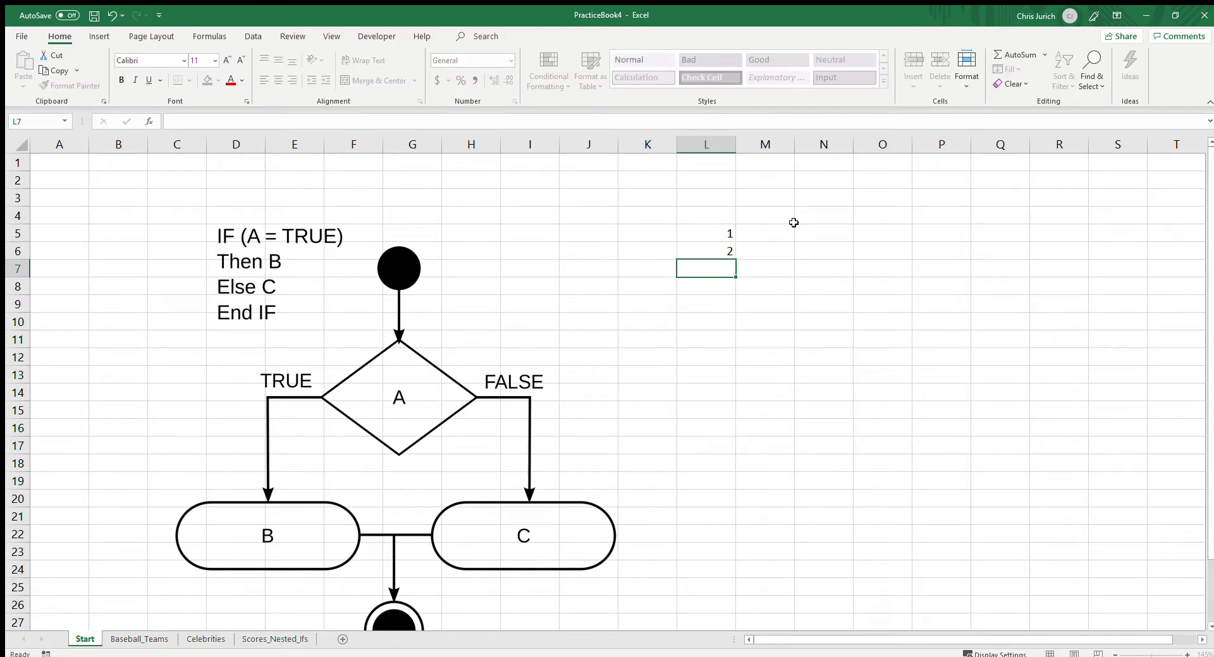
pyautogui.write('3')
pyautogui.press('Return')
pyautogui.write('4')
pyautogui.press('Return')
# Enter the comparison numbers 1, 3, 4 and 4 in cells N5 to N8
pyautogui.press('Up')
pyautogui.press('Right')
pyautogui.press('Up')
pyautogui.press('Up')
pyautogui.press('Up')
pyautogui.press('Right')
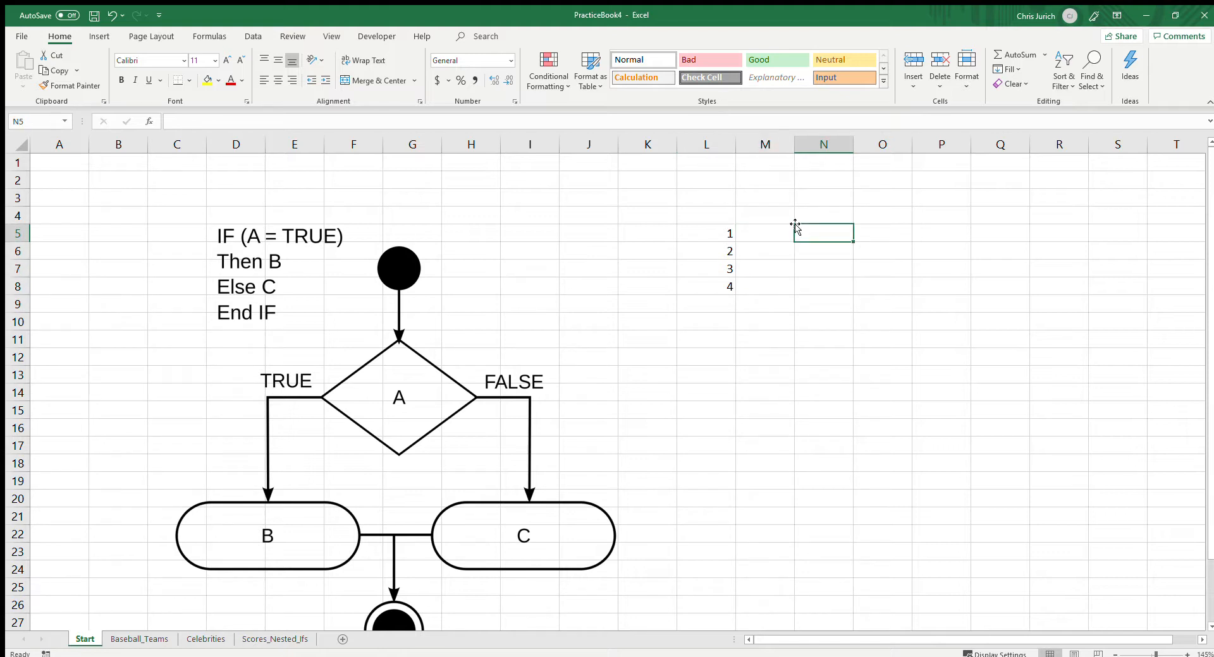
pyautogui.write('1')
pyautogui.press('Return')
pyautogui.write('3')
pyautogui.press('Return')
pyautogui.write('4')
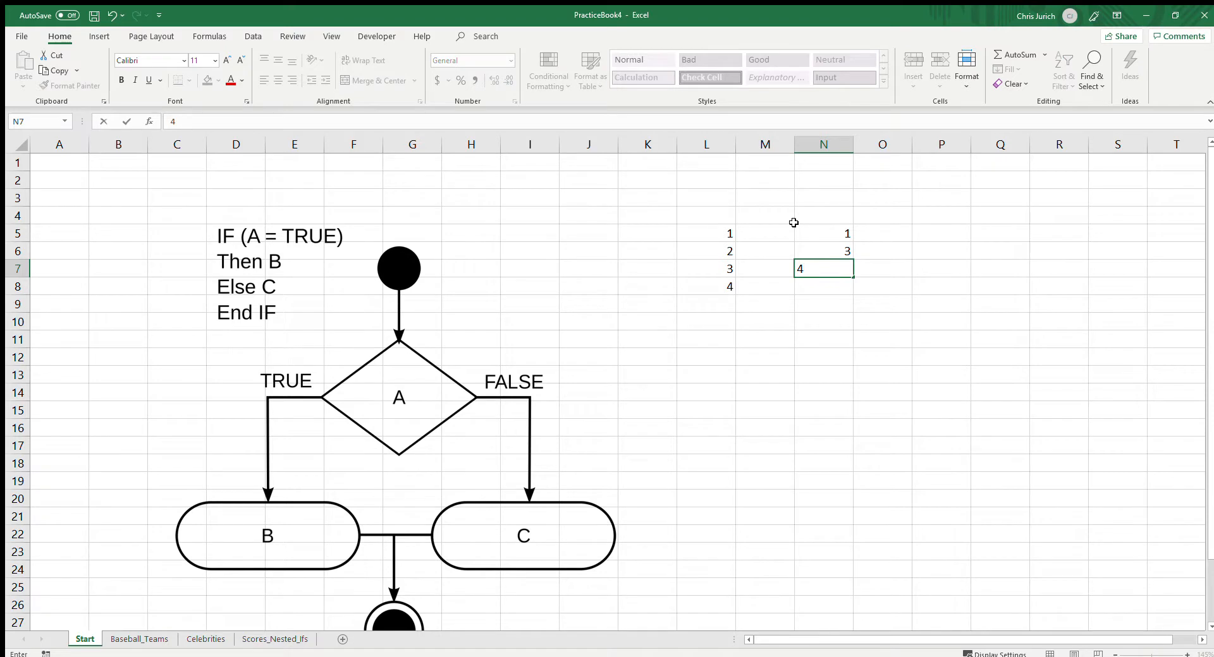
pyautogui.press('Return')
pyautogui.write('4')
pyautogui.press('Return')
# Enter the formula =L5=N5 in K5 to compare the first pair of numbers
pyautogui.press('Left')
pyautogui.press('Left')
pyautogui.press('Left')
pyautogui.press('Up')
pyautogui.press('Up')
pyautogui.press('Up')
pyautogui.press('Up')
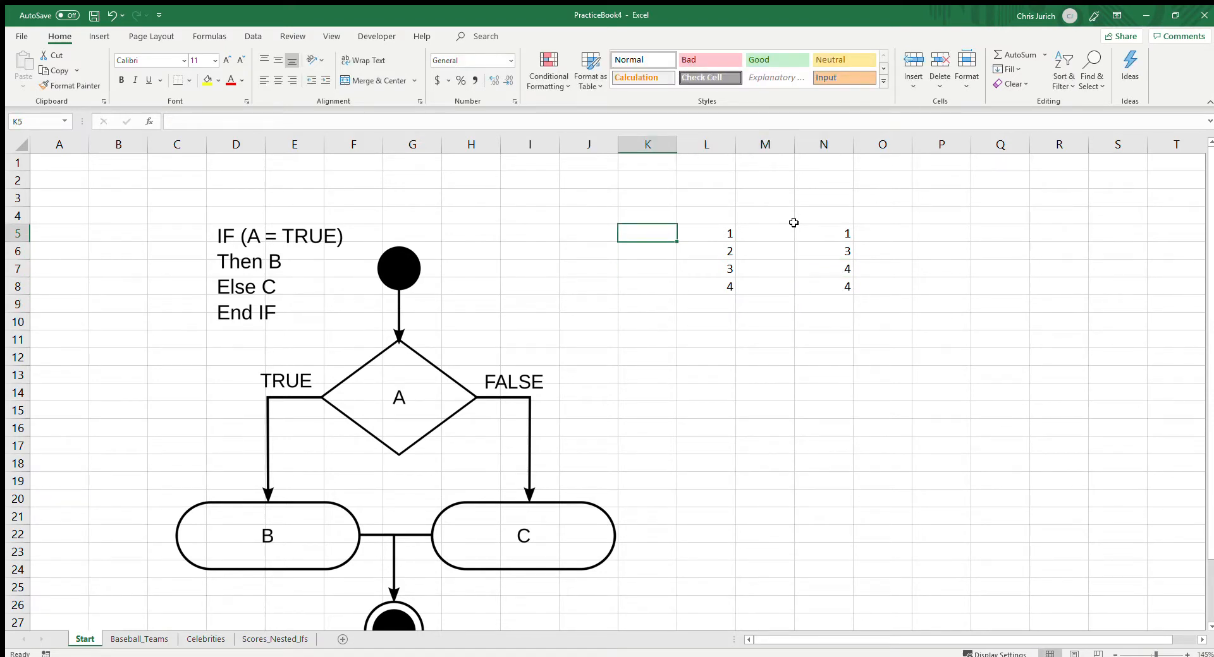
pyautogui.write('=')
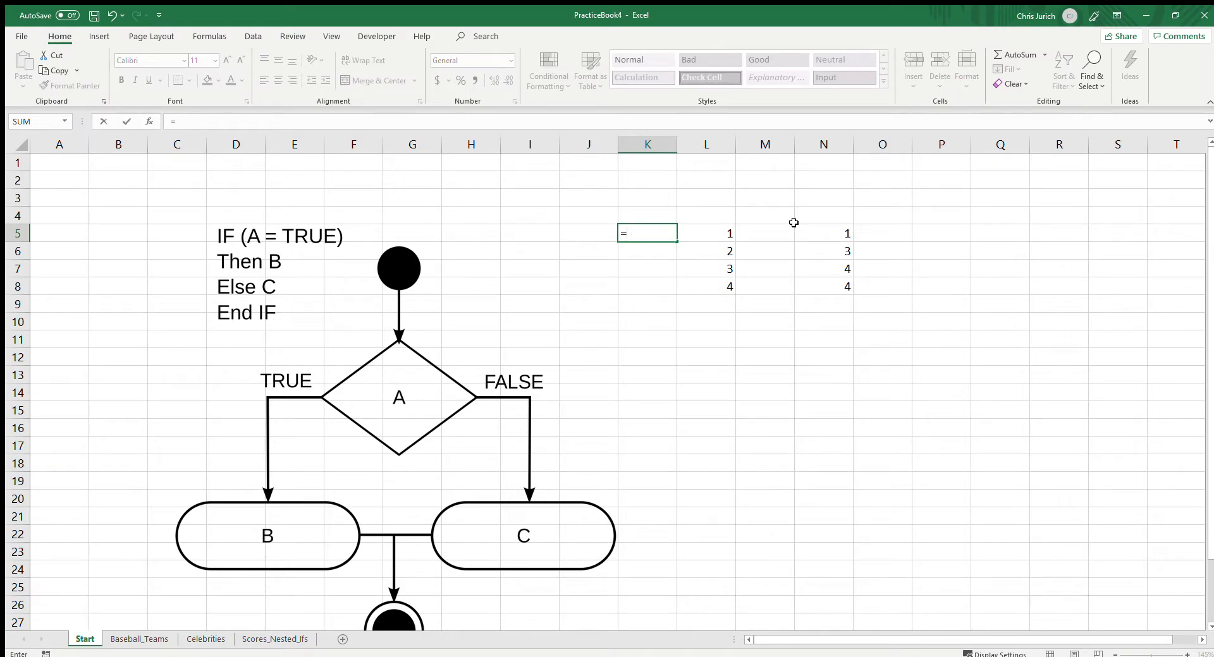
pyautogui.press('Right')
pyautogui.write('=')
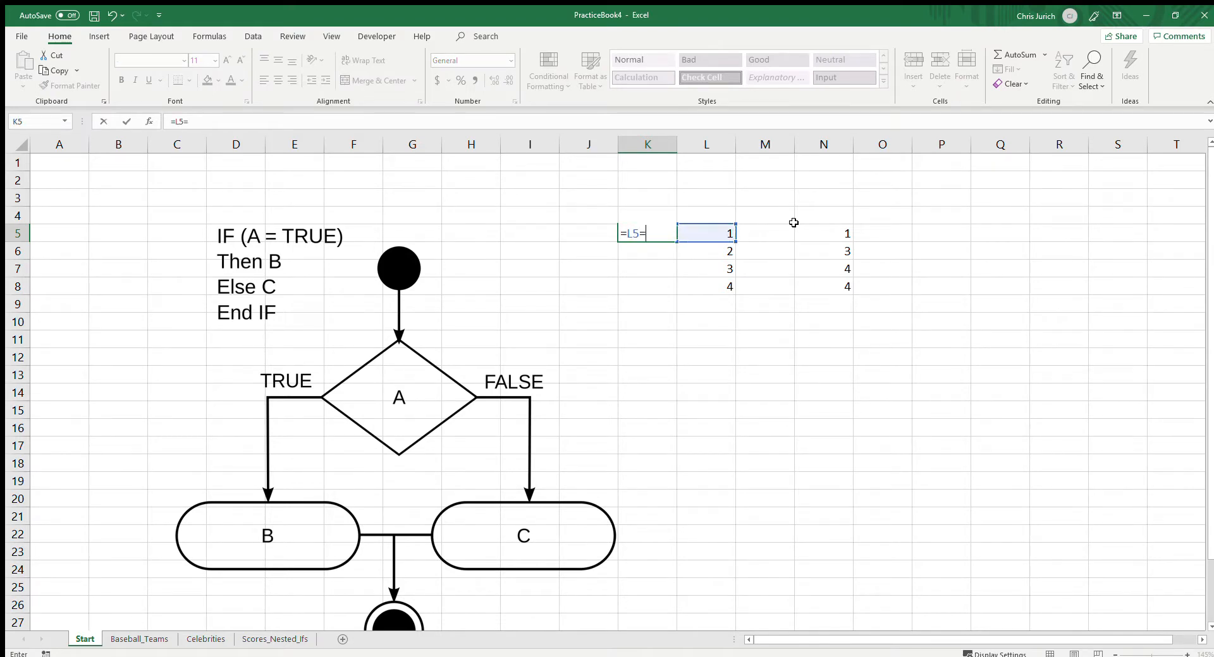
pyautogui.click(794, 226)
pyautogui.hotkey('ctrl', 'Return')
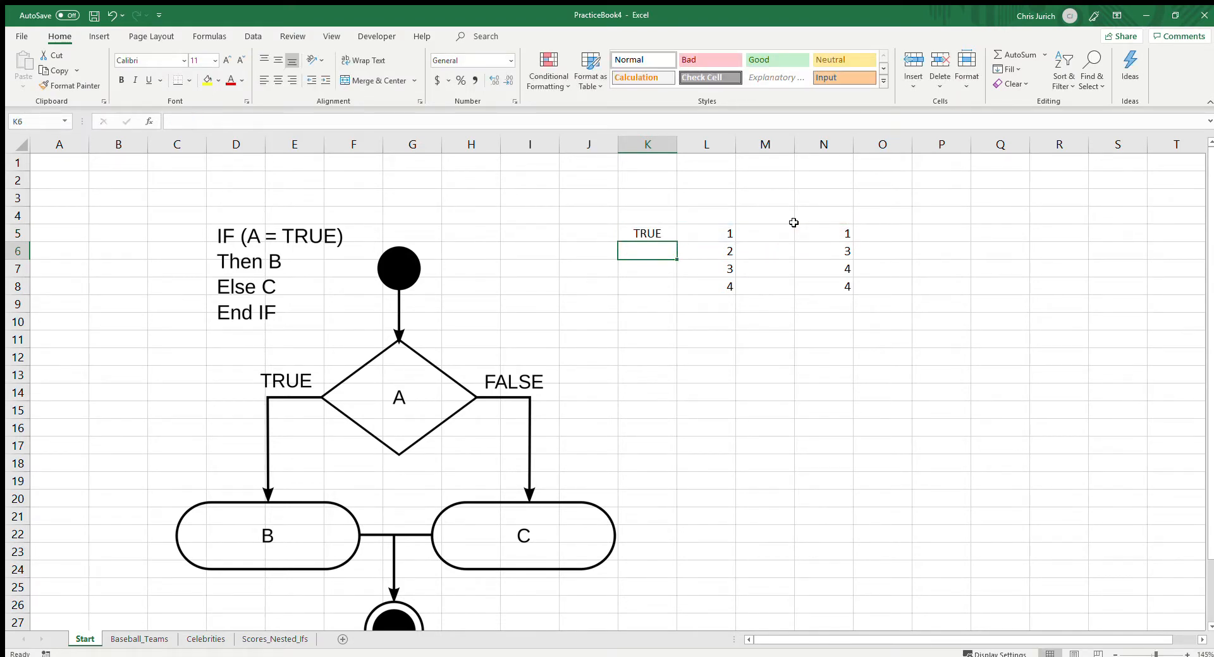
# Copy the comparison formula from K5 down to K8
pyautogui.hotkey('ctrl', 'c')
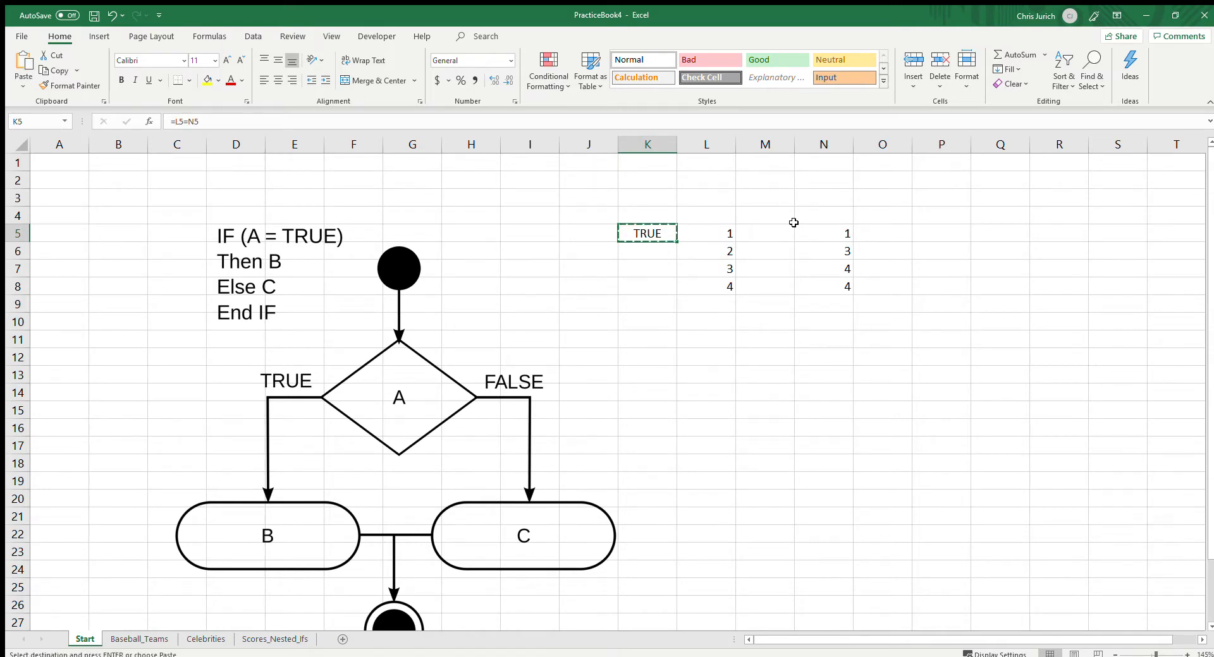
pyautogui.hotkey('ctrl', 'shift', 'Down')
pyautogui.hotkey('ctrl', 'shift', 'Up')
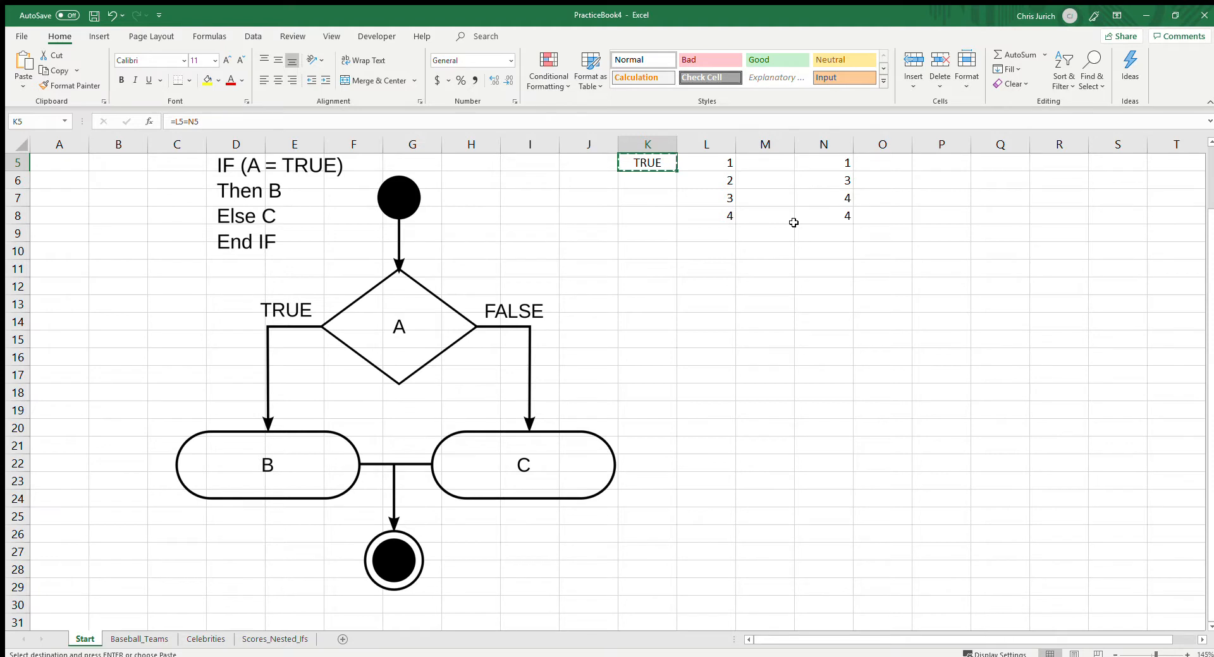
pyautogui.hotkey('shift', 'Down')
pyautogui.hotkey('shift', 'Down')
pyautogui.hotkey('shift', 'Down')
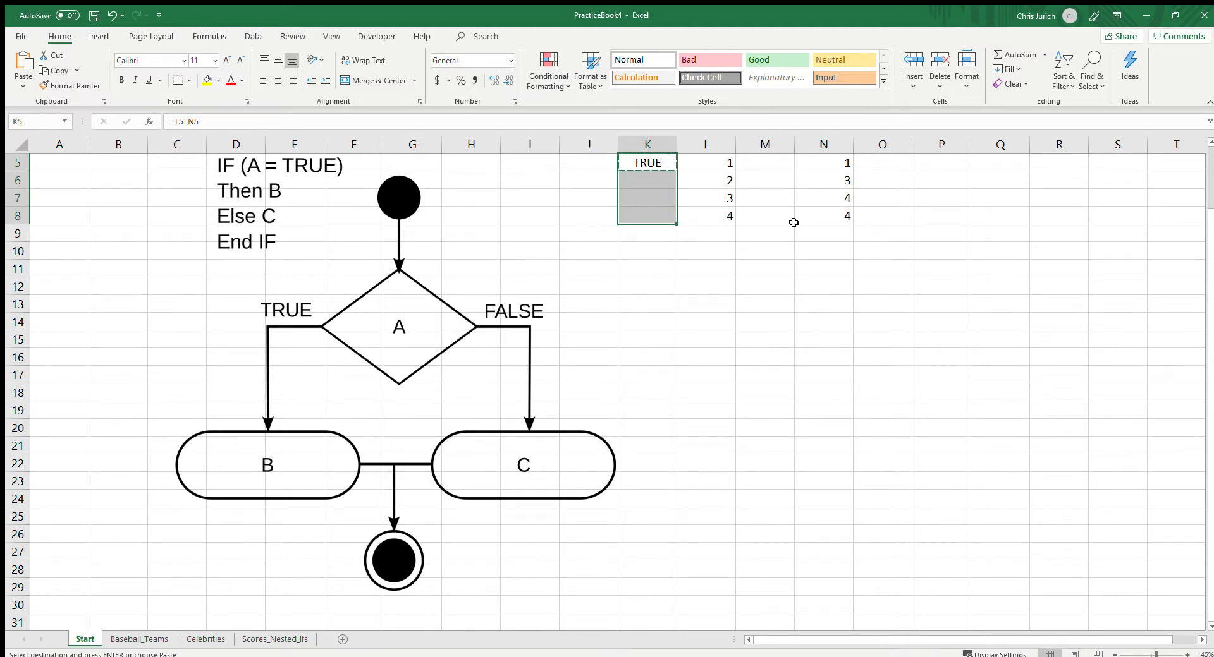
pyautogui.hotkey('ctrl', 'v')
pyautogui.scroll(2, 794, 223)
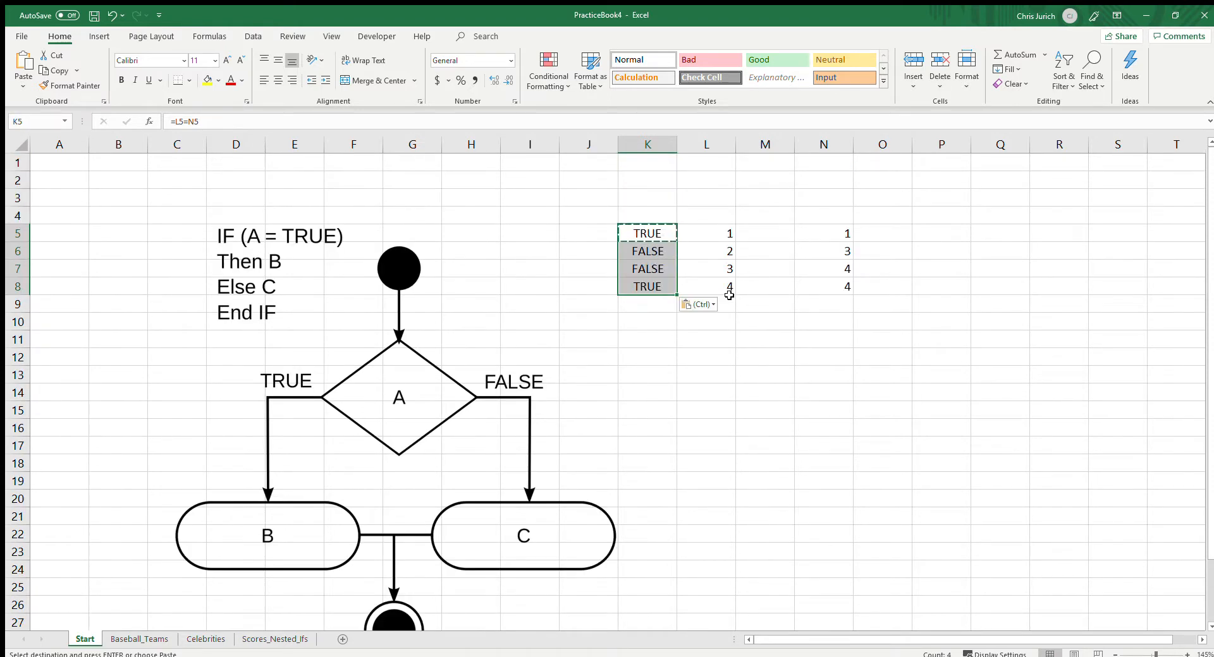
# Inspect the cell references of the copied comparison formulas in K6, K7 and K8
pyautogui.click(671, 250)
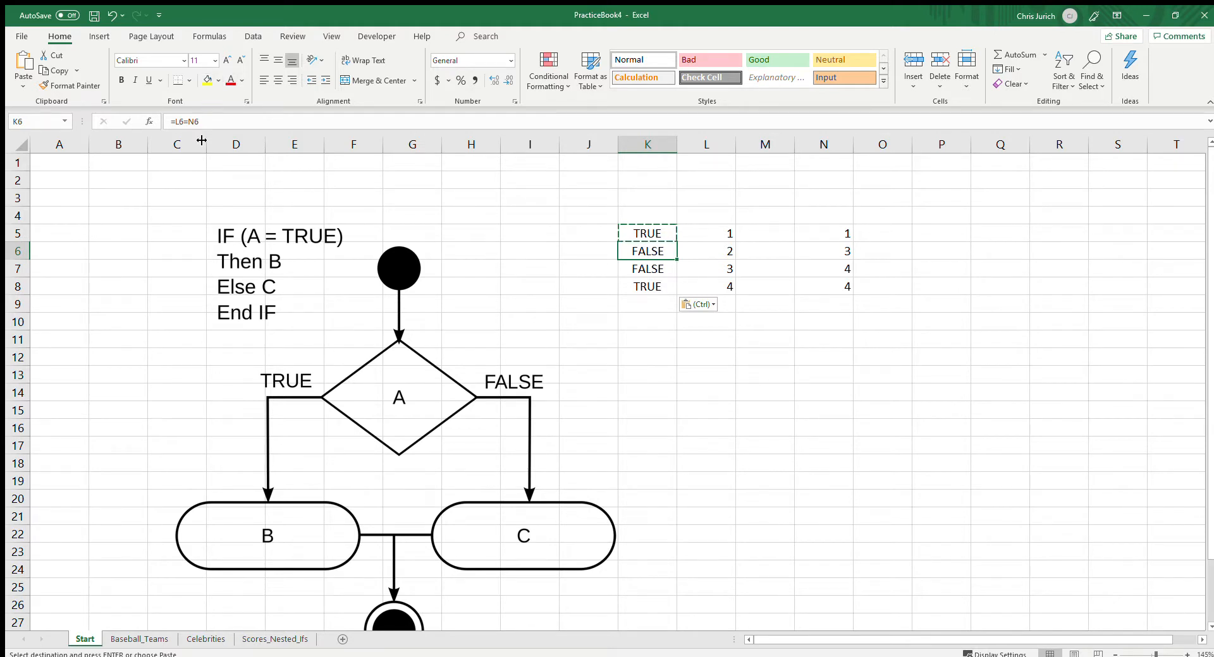
pyautogui.press('F2')
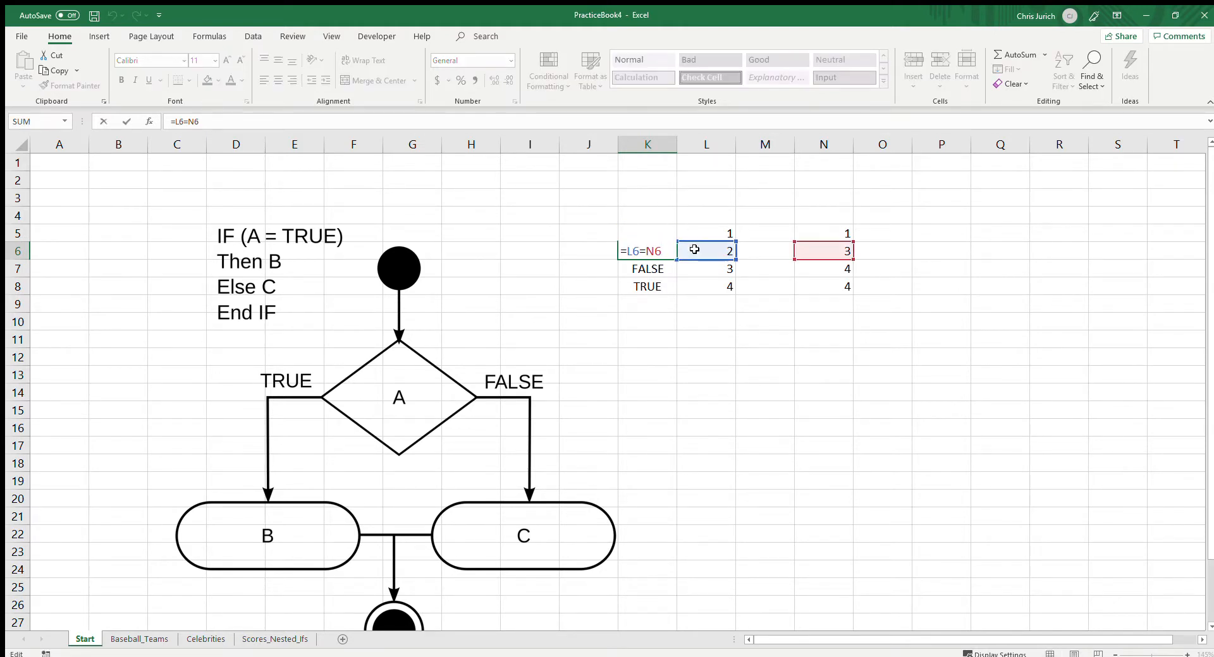
pyautogui.press('Return')
pyautogui.press('F2')
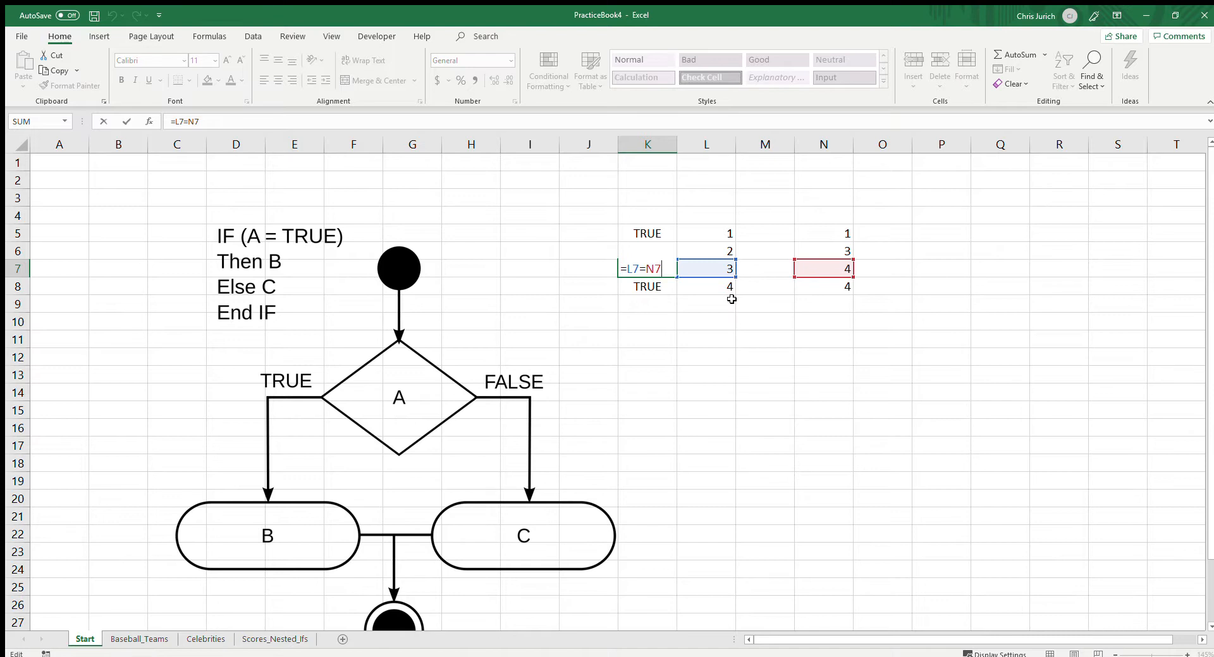
pyautogui.press('Return')
pyautogui.press('F2')
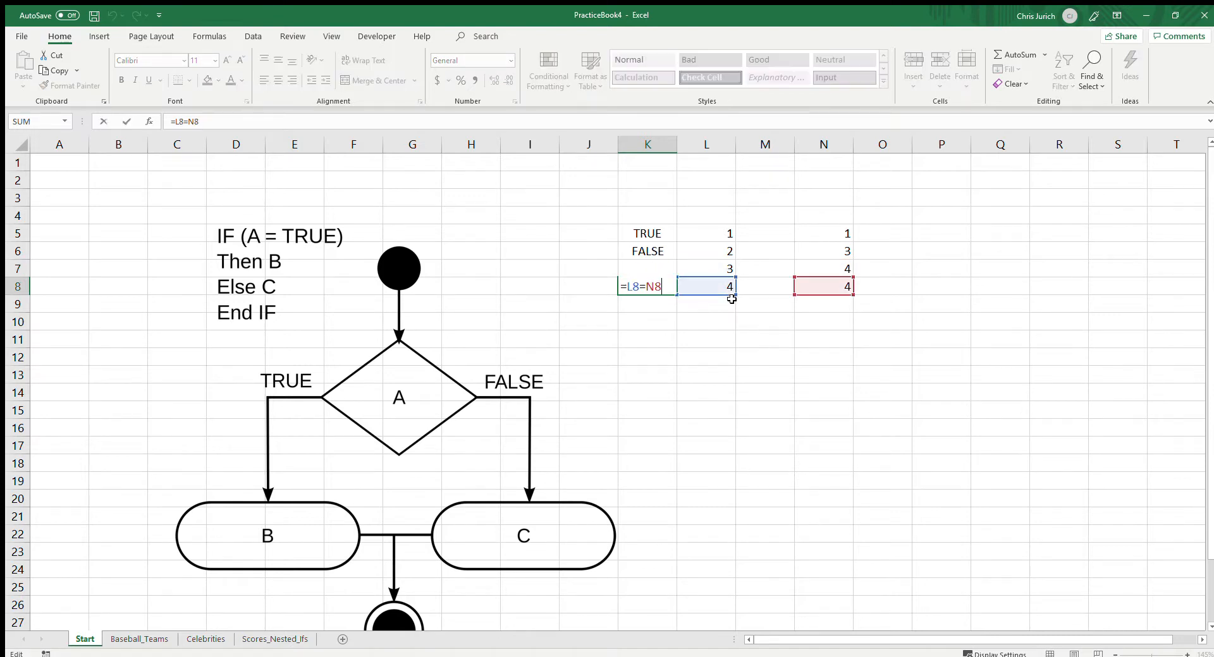
pyautogui.press('Return')
pyautogui.press('Down')
pyautogui.press('Down')
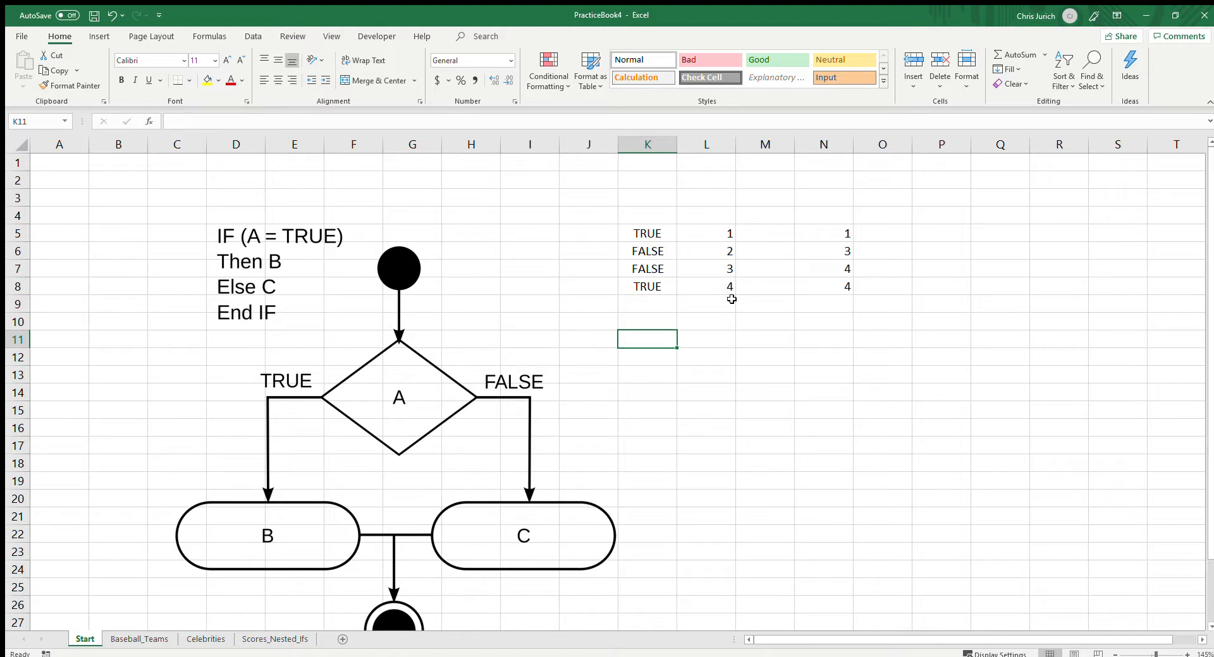
pyautogui.write('=')
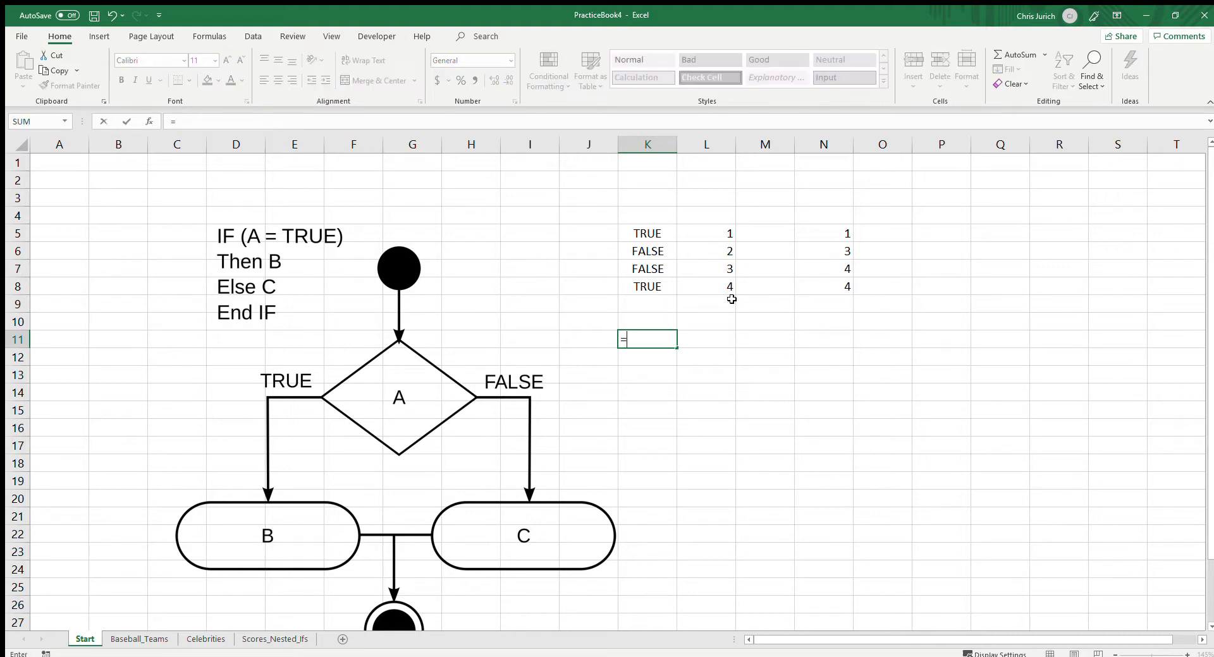
pyautogui.write('IF(')
pyautogui.press('BackSpace')
pyautogui.press('BackSpace')
pyautogui.press('BackSpace')
pyautogui.press('BackSpace')
pyautogui.press('Escape')
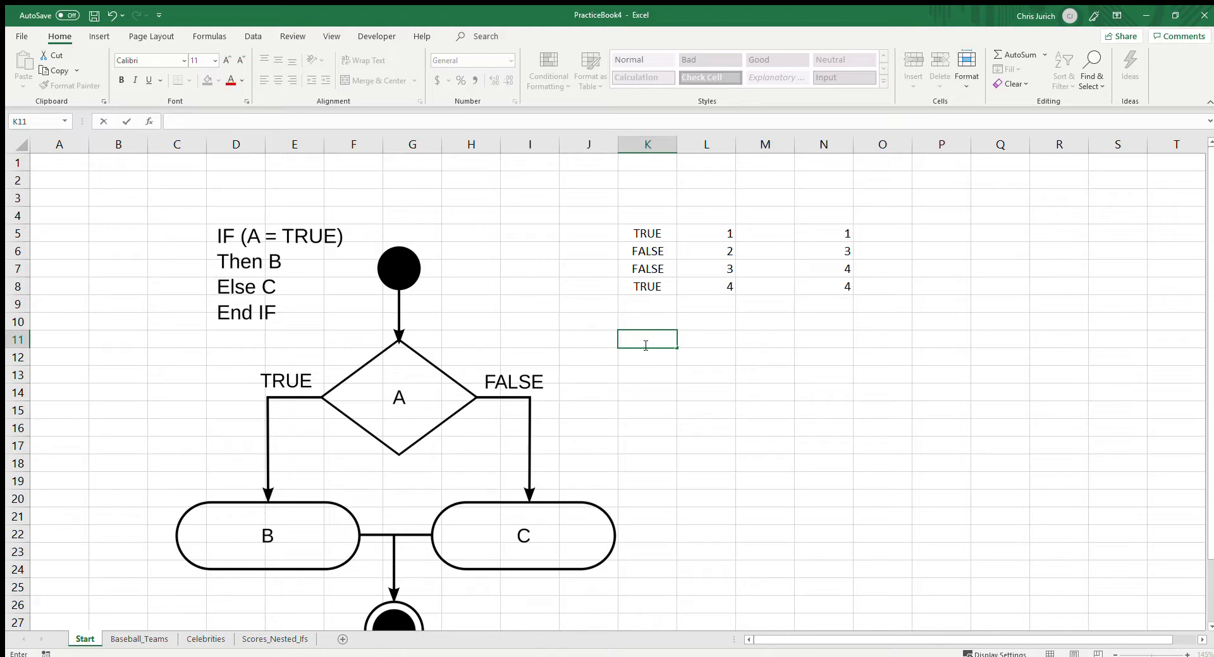
# Replace the formula in K5 with =IF(L5>2,"BIGGER THAN 2","SMALLER THAN 2")
pyautogui.press('Up')
pyautogui.press('Up')
pyautogui.press('Up')
pyautogui.moveTo(643, 233); pyautogui.dragTo(645, 271)
pyautogui.click(650, 234)
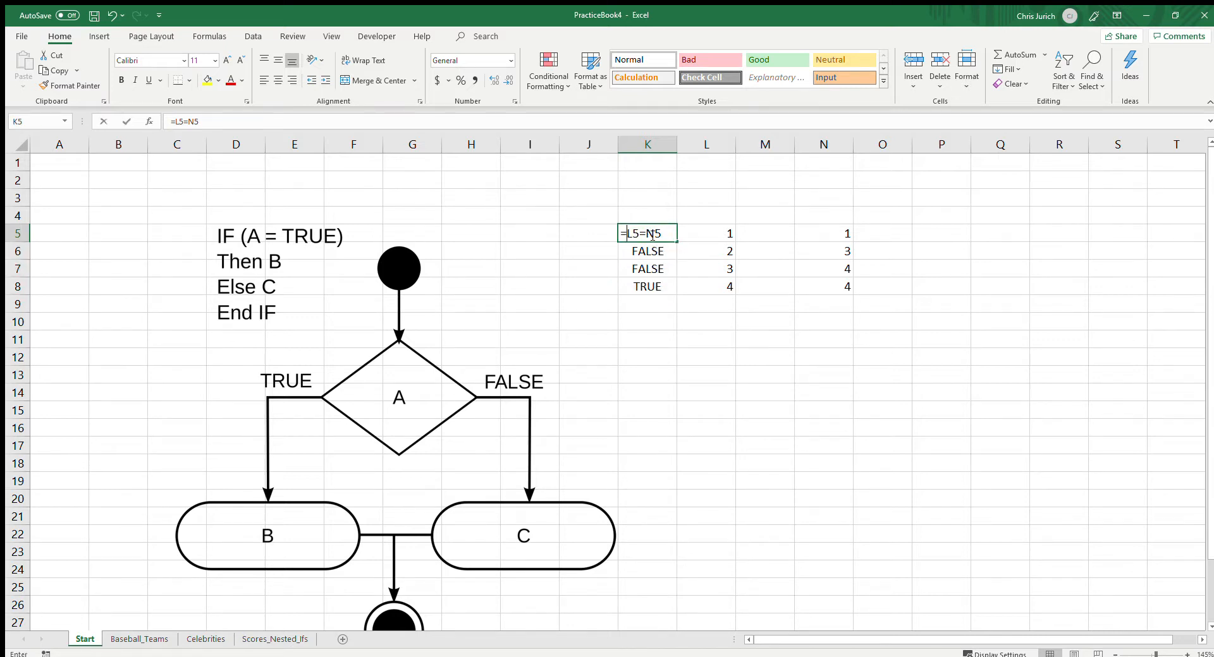
pyautogui.write('=IF(')
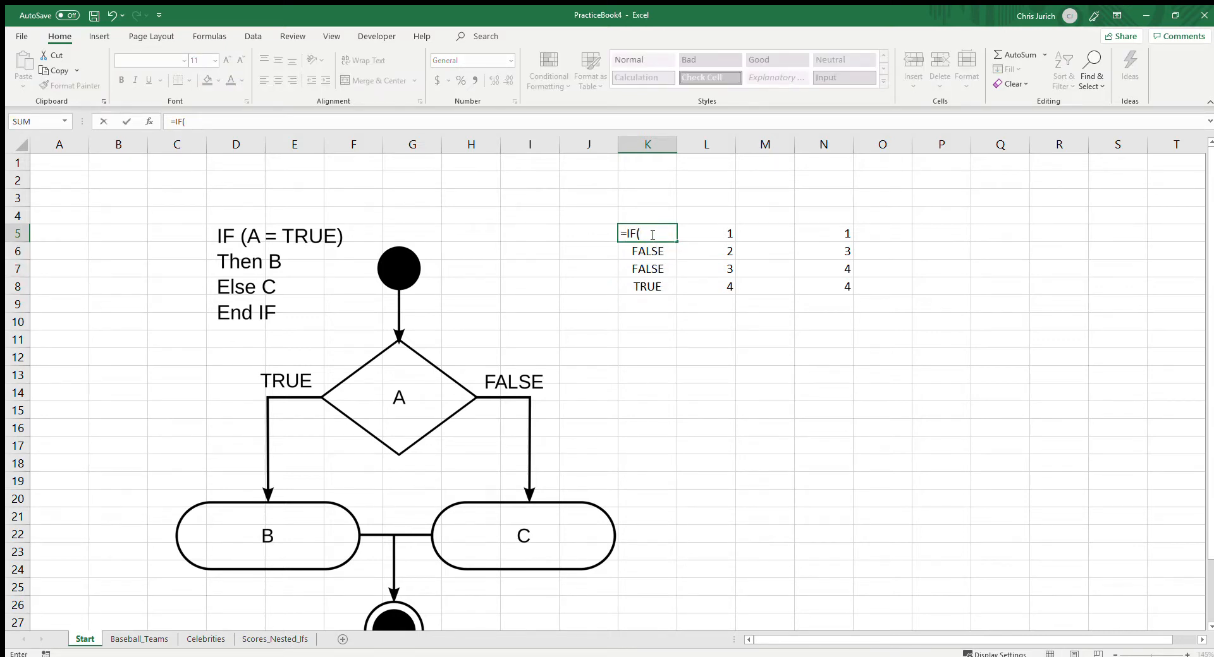
pyautogui.click(718, 234)
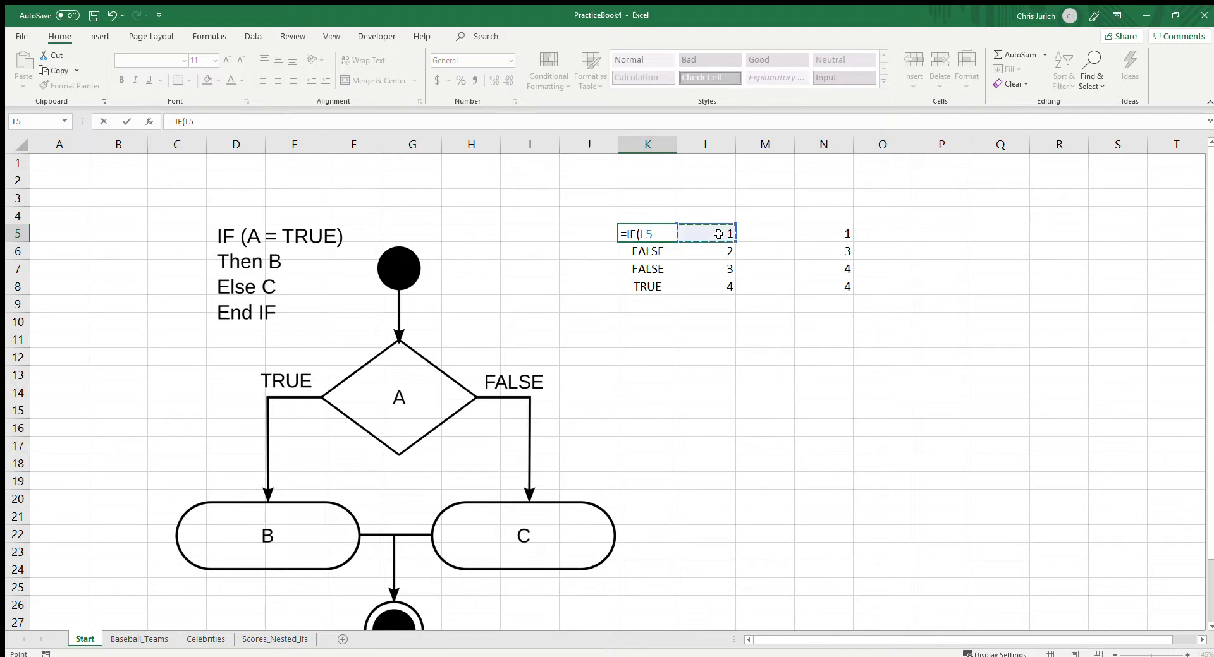
pyautogui.write('>2')
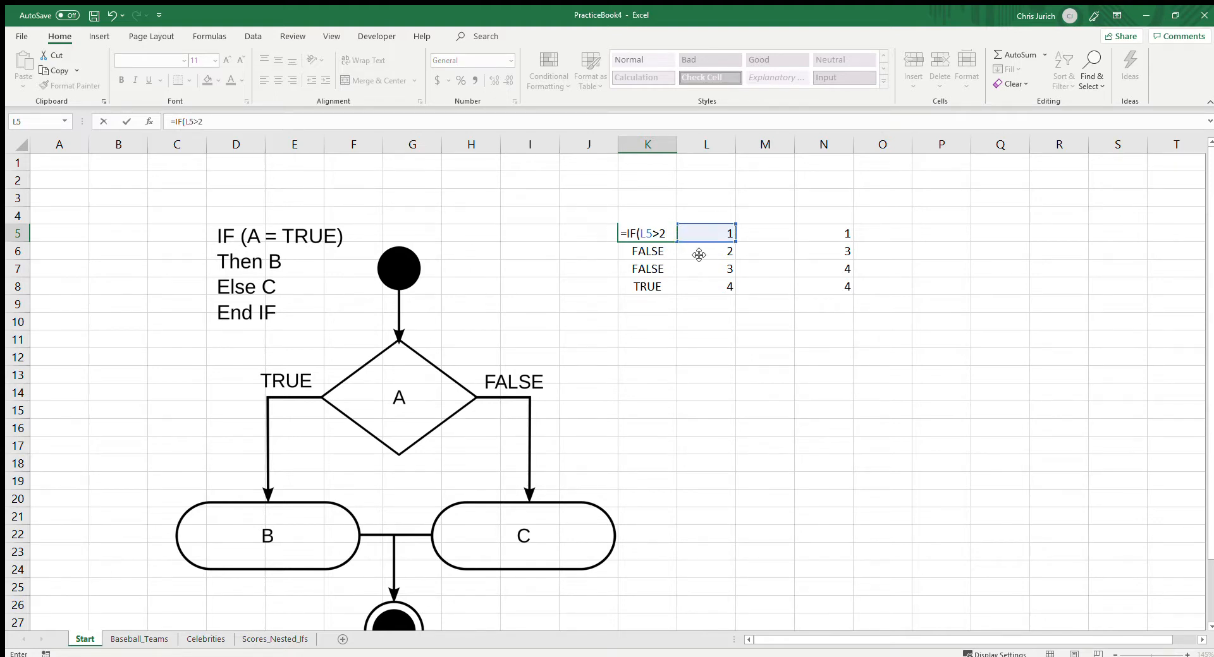
pyautogui.write(',')
pyautogui.write('"BIGGER THAN 2",')
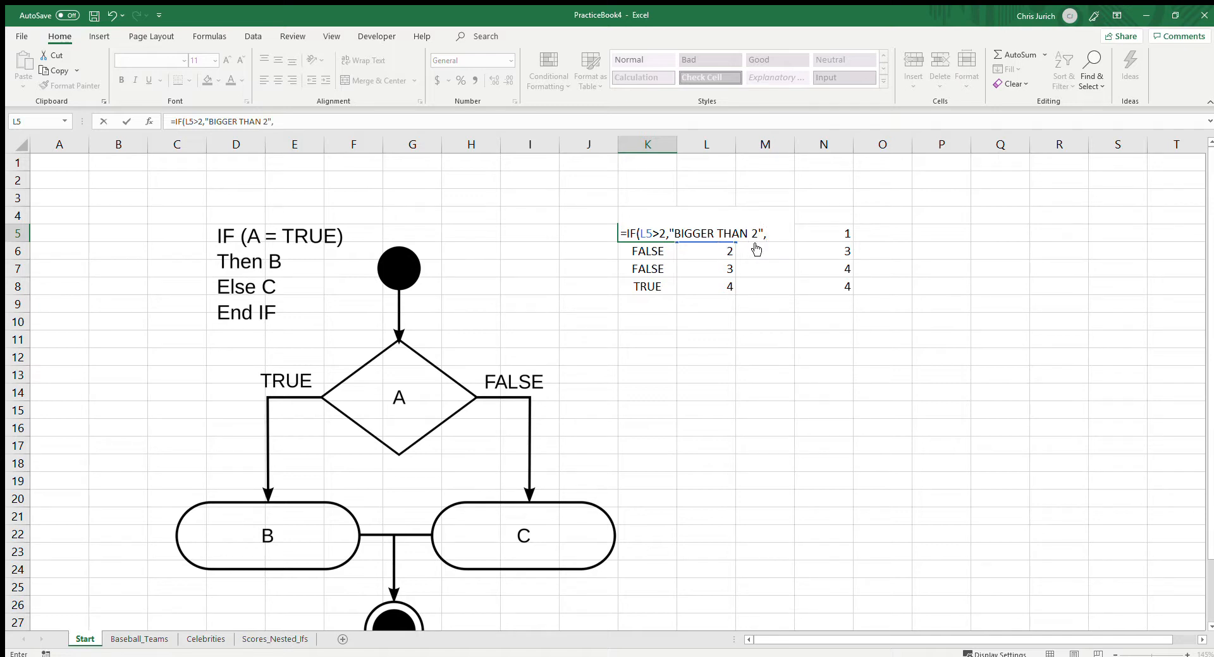
pyautogui.write('"SAM')
pyautogui.press('BackSpace')
pyautogui.press('BackSpace')
pyautogui.write('MALLER THAN ')
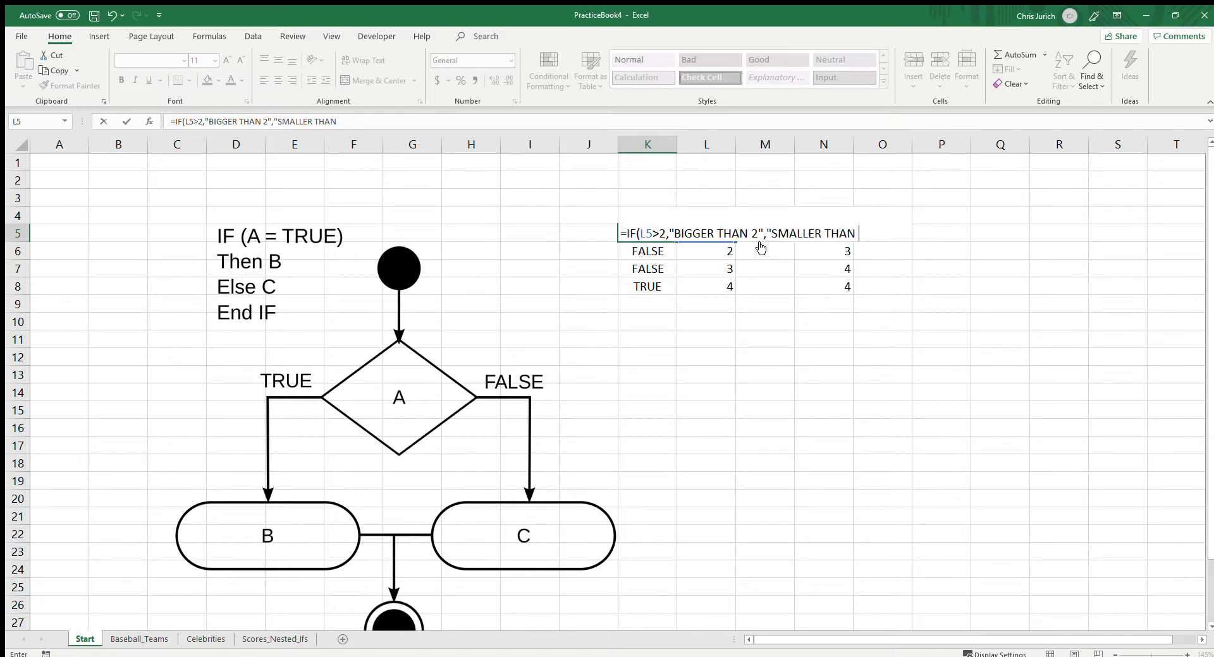
pyautogui.write('2")')
pyautogui.press('Return')
pyautogui.press('Up')
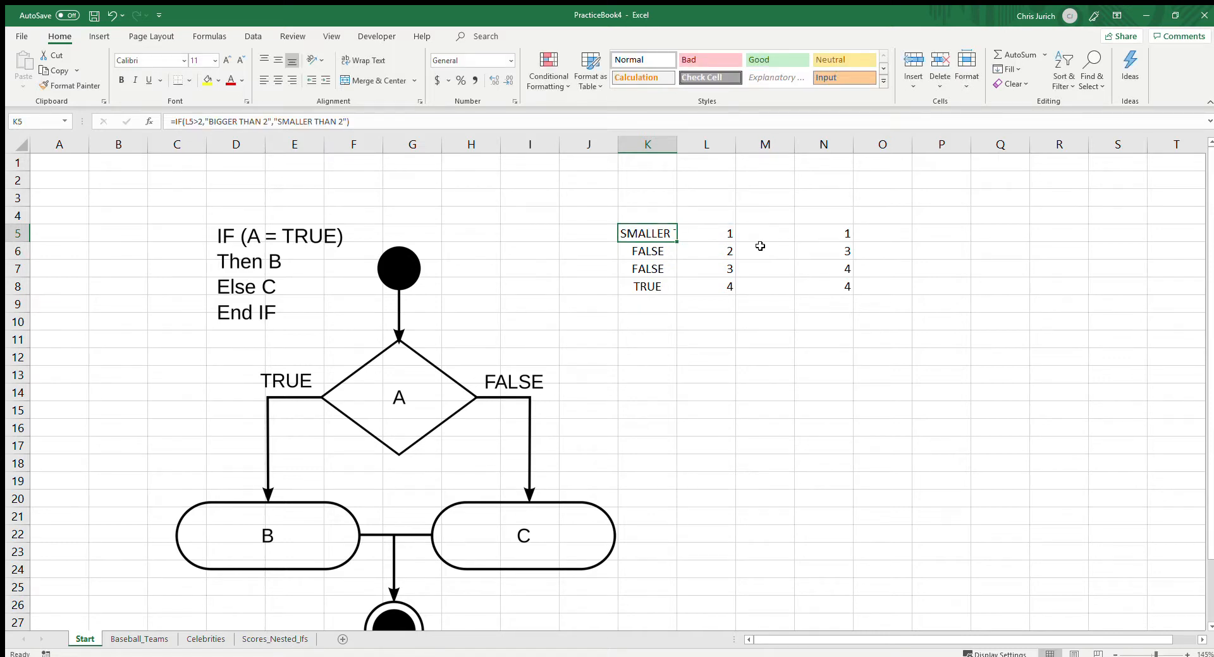
# Copy the IF formula from K5 down to K8, overwriting the comparison formulas
pyautogui.hotkey('ctrl', 'c')
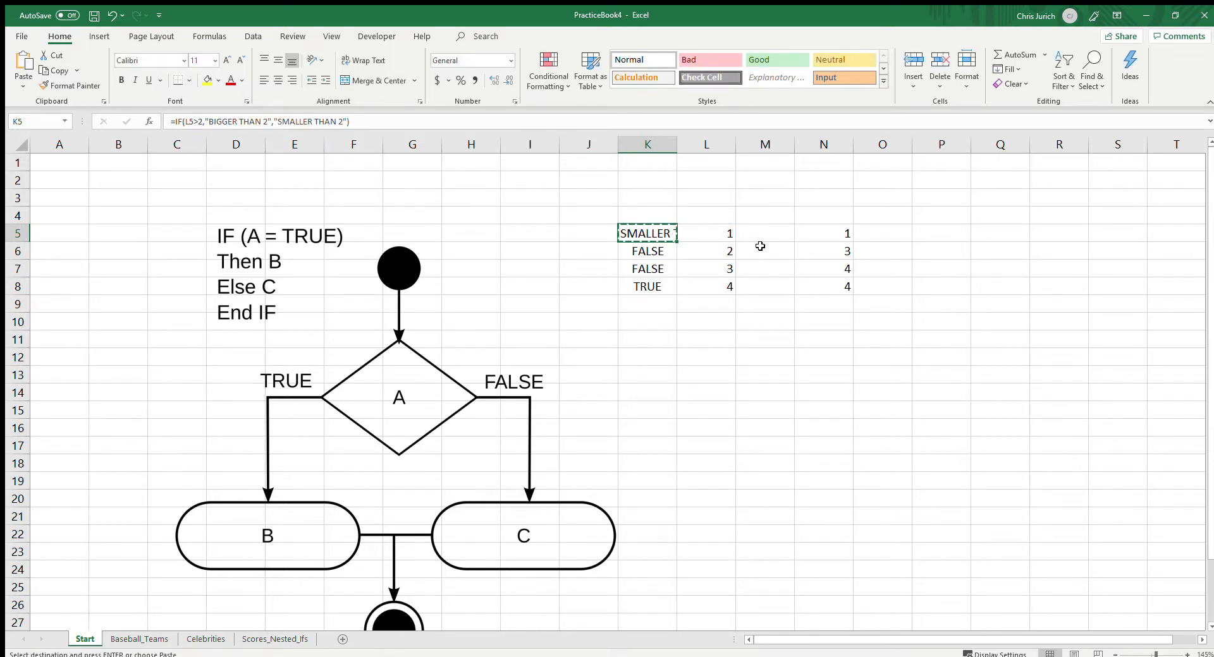
pyautogui.hotkey('shift', 'Down')
pyautogui.hotkey('shift', 'Down')
pyautogui.hotkey('shift', 'Down')
pyautogui.hotkey('ctrl', 'v')
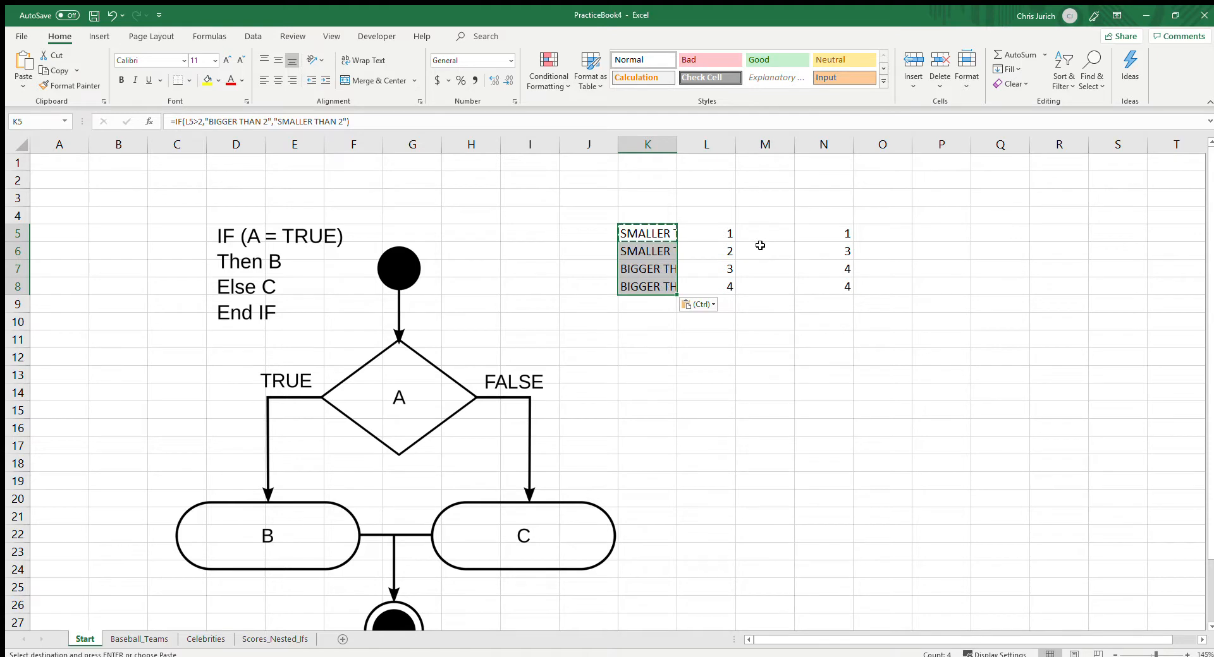
# Auto-fit the width of column K to its text and select cell K6
pyautogui.moveTo(677, 144); pyautogui.dragTo(677, 143)
pyautogui.doubleClick(677, 143)
pyautogui.click(695, 255)
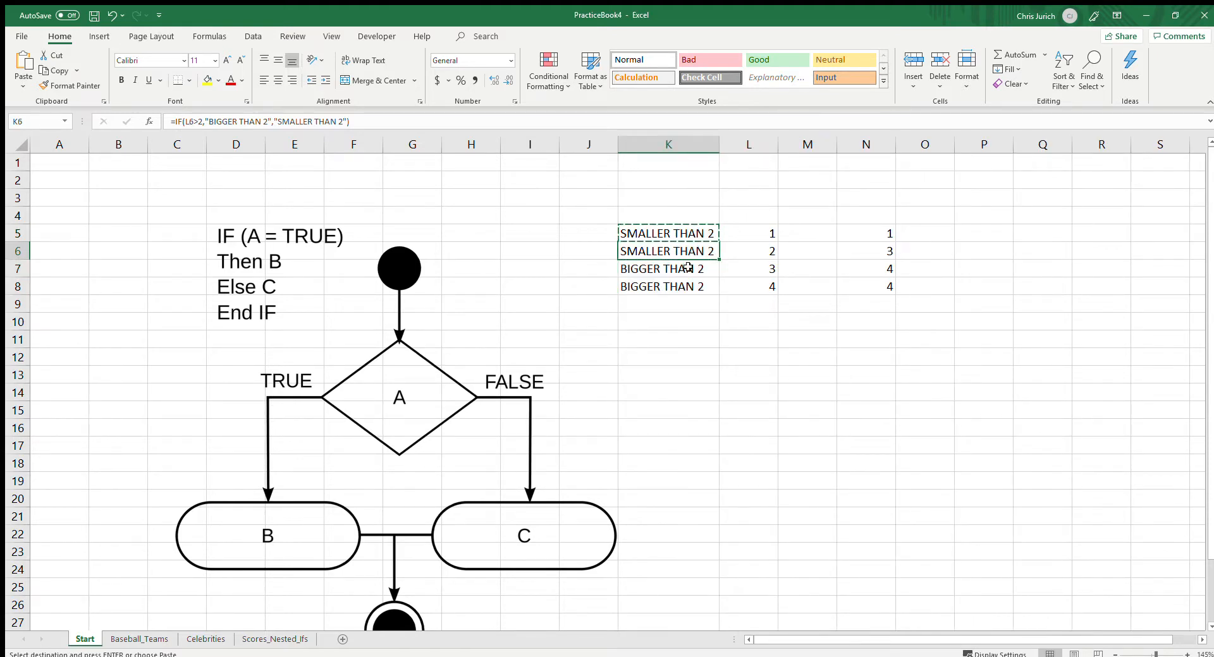
# Examine the IF formulas in K5 and K6 and the cell references they test
pyautogui.click(696, 232)
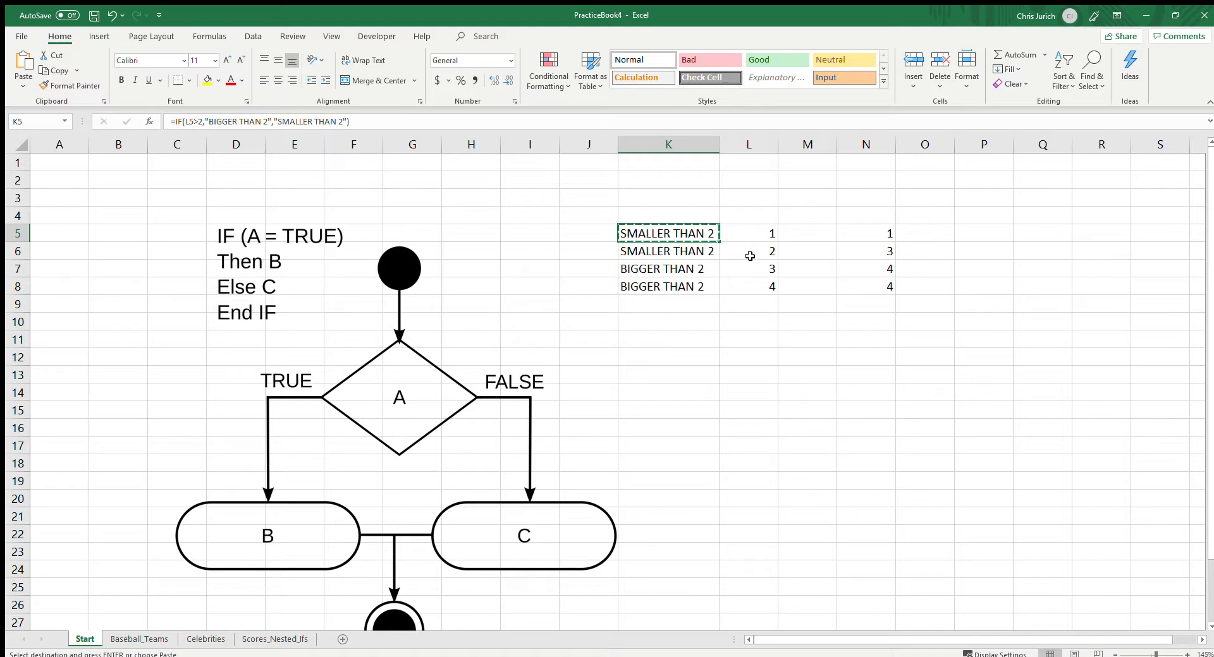
pyautogui.click(707, 253)
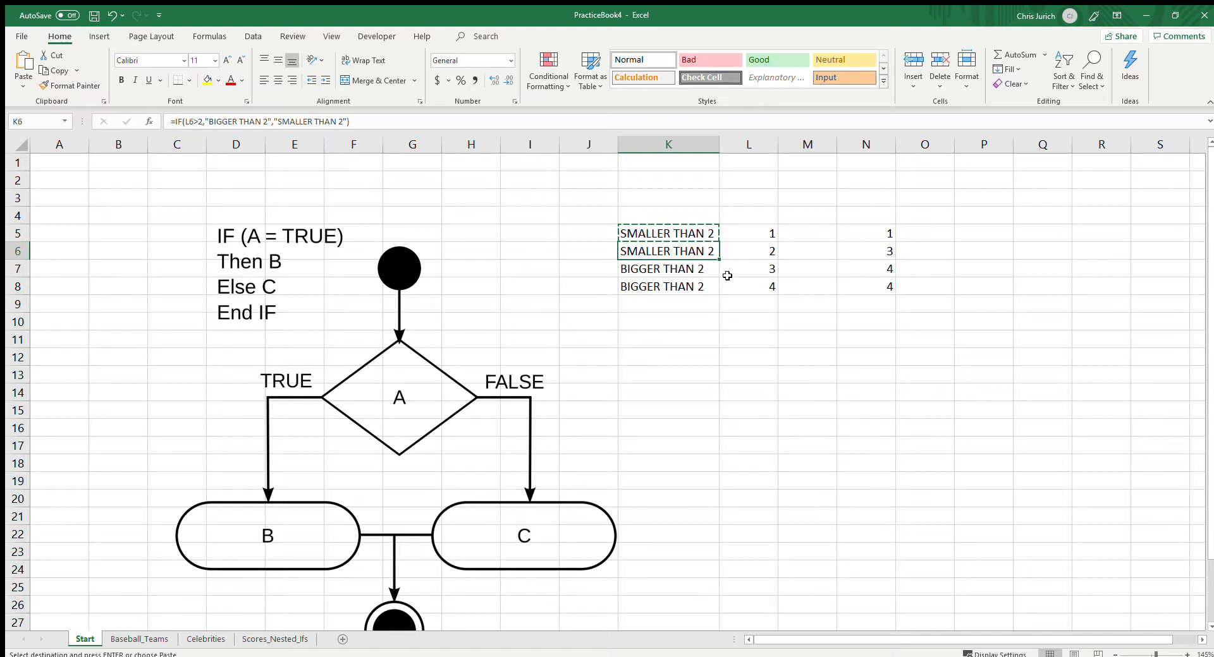
pyautogui.click(198, 121)
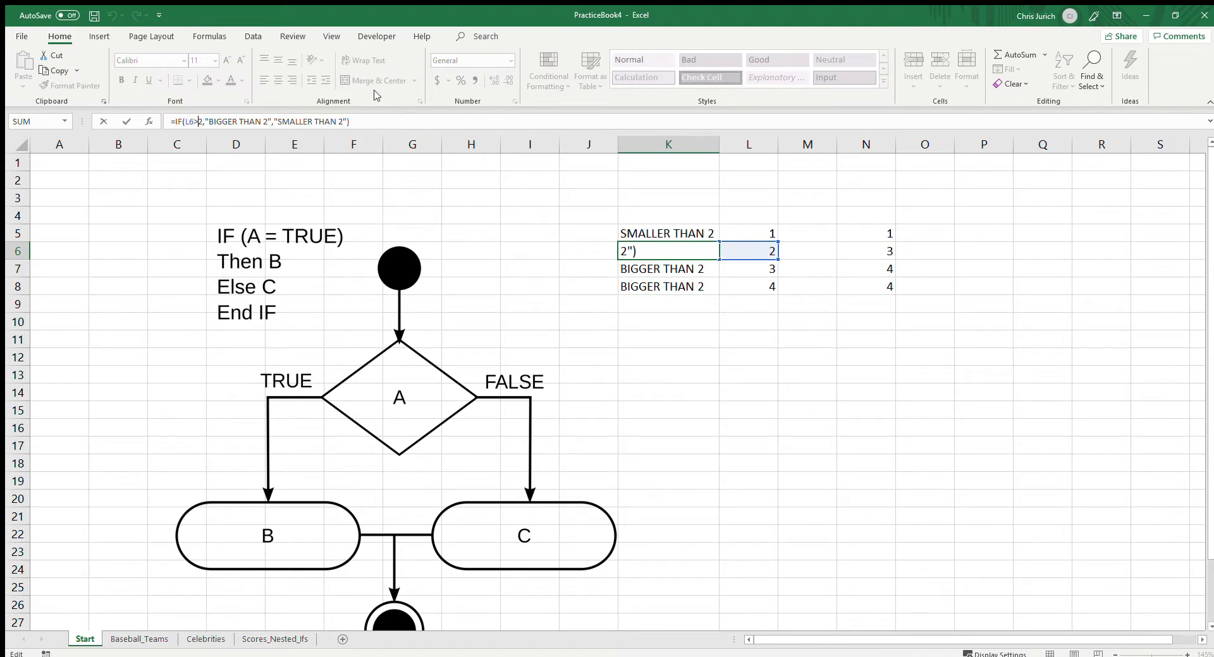
pyautogui.click(684, 318)
pyautogui.press('BackSpace')
pyautogui.press('BackSpace')
pyautogui.press('BackSpace')
pyautogui.press('Return')
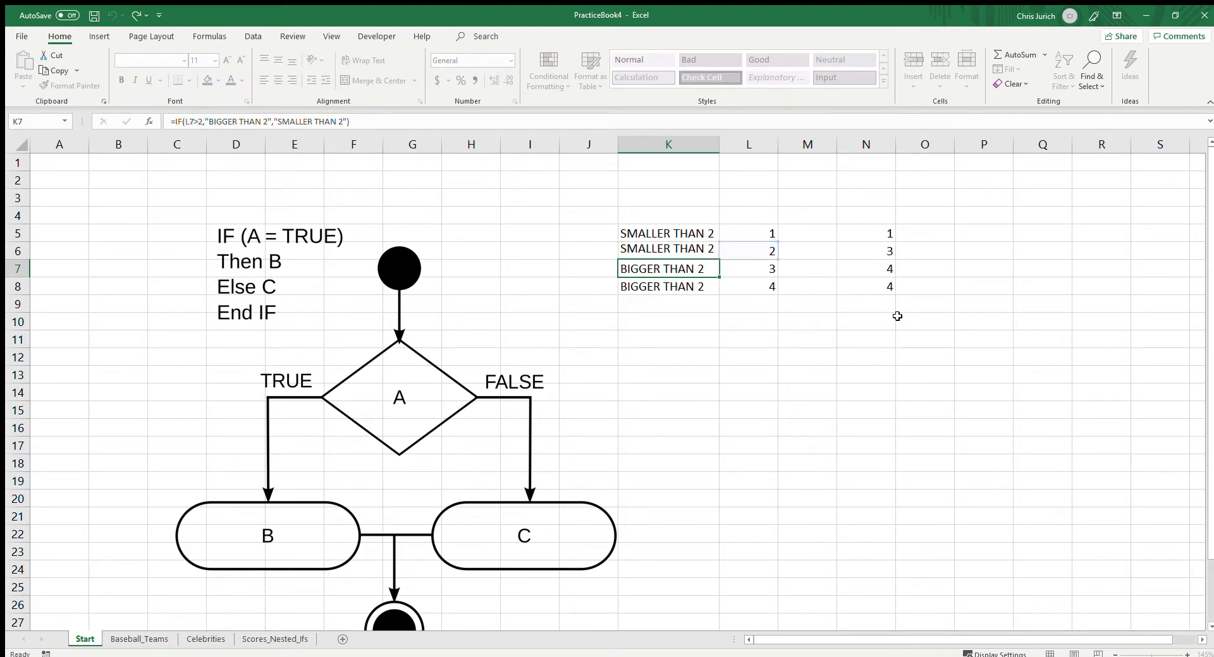
# List the comparison operators =, >= and <= as text in K10, K11 and K12
pyautogui.press('Down')
pyautogui.press('Down')
pyautogui.press('Down')
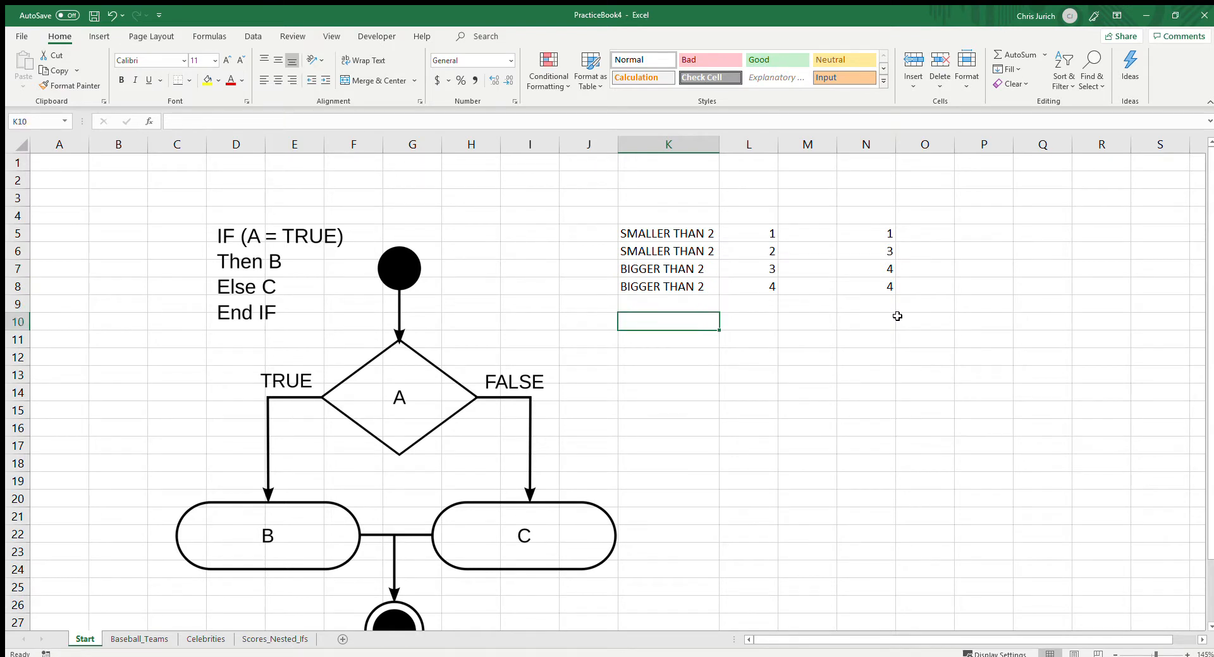
pyautogui.write("'")
pyautogui.write('=')
pyautogui.press('Return')
pyautogui.write("'>=")
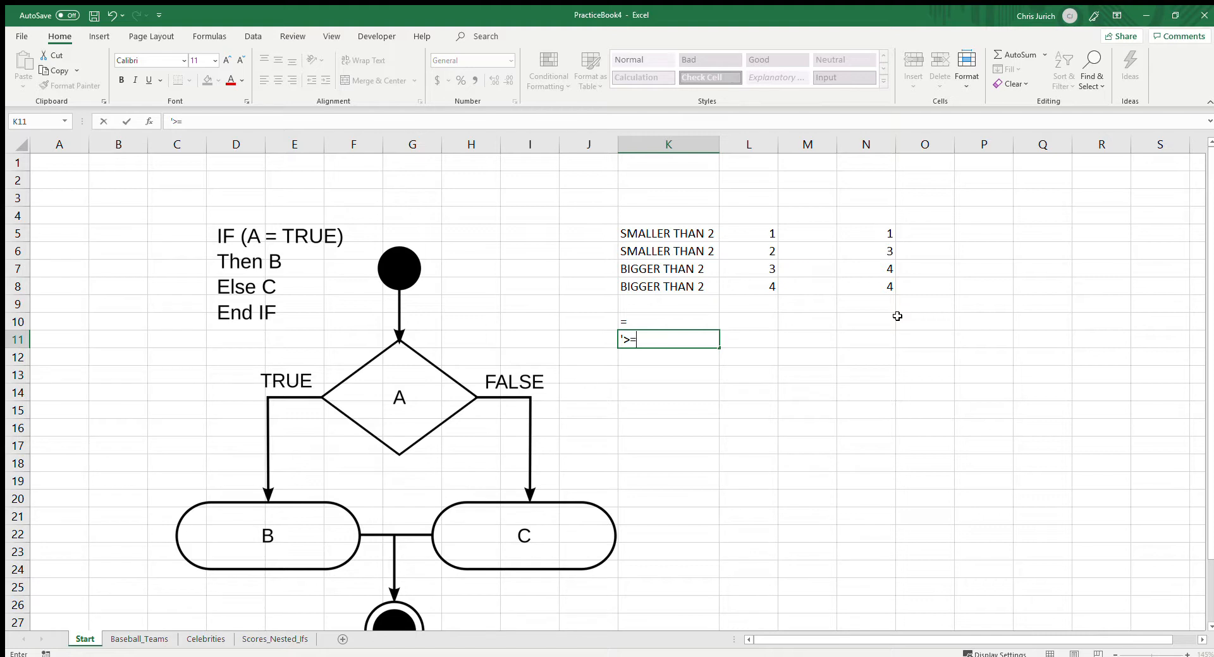
pyautogui.press('Return')
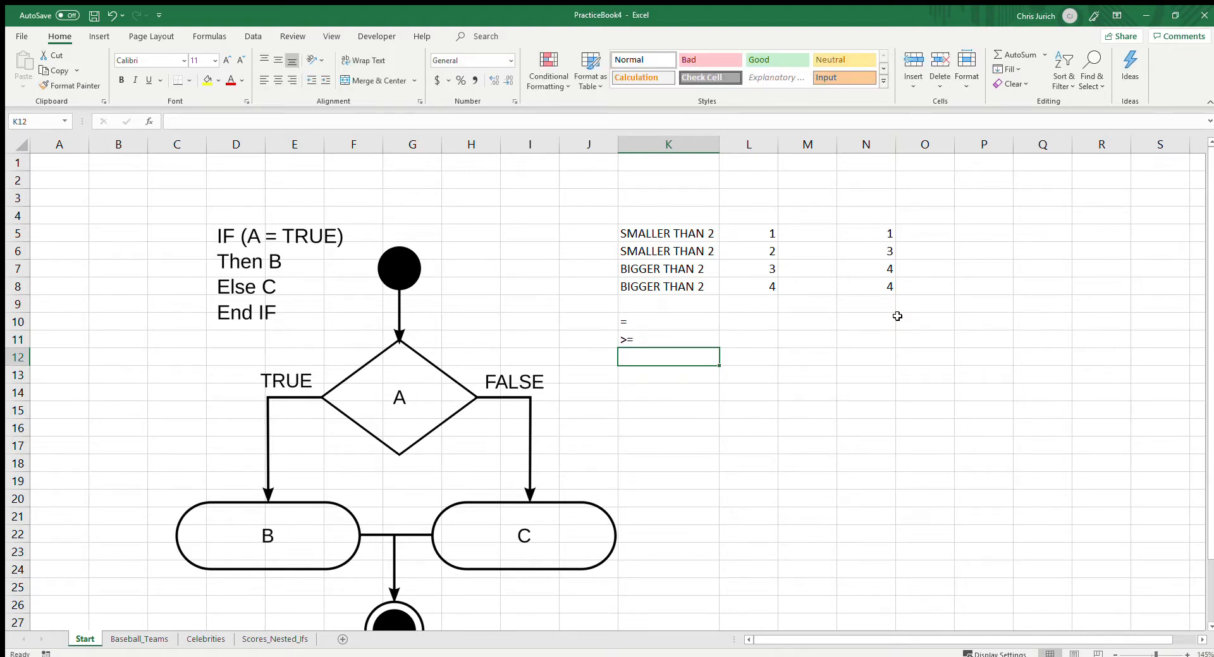
pyautogui.write("'<=")
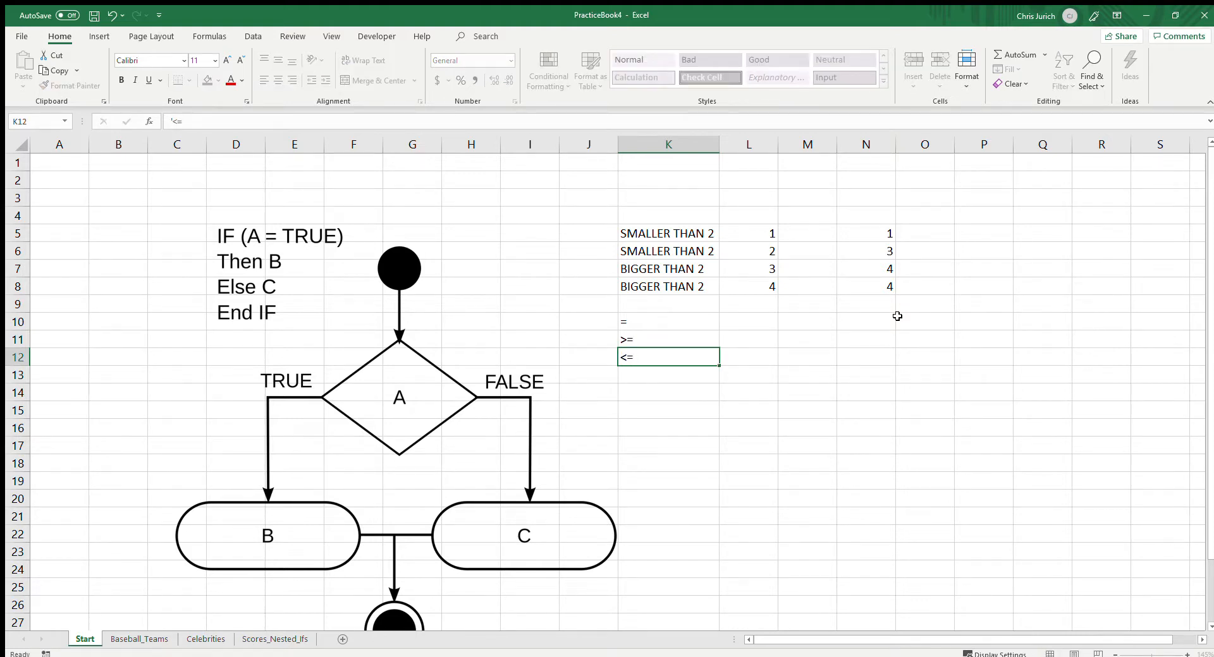
pyautogui.press('Return')
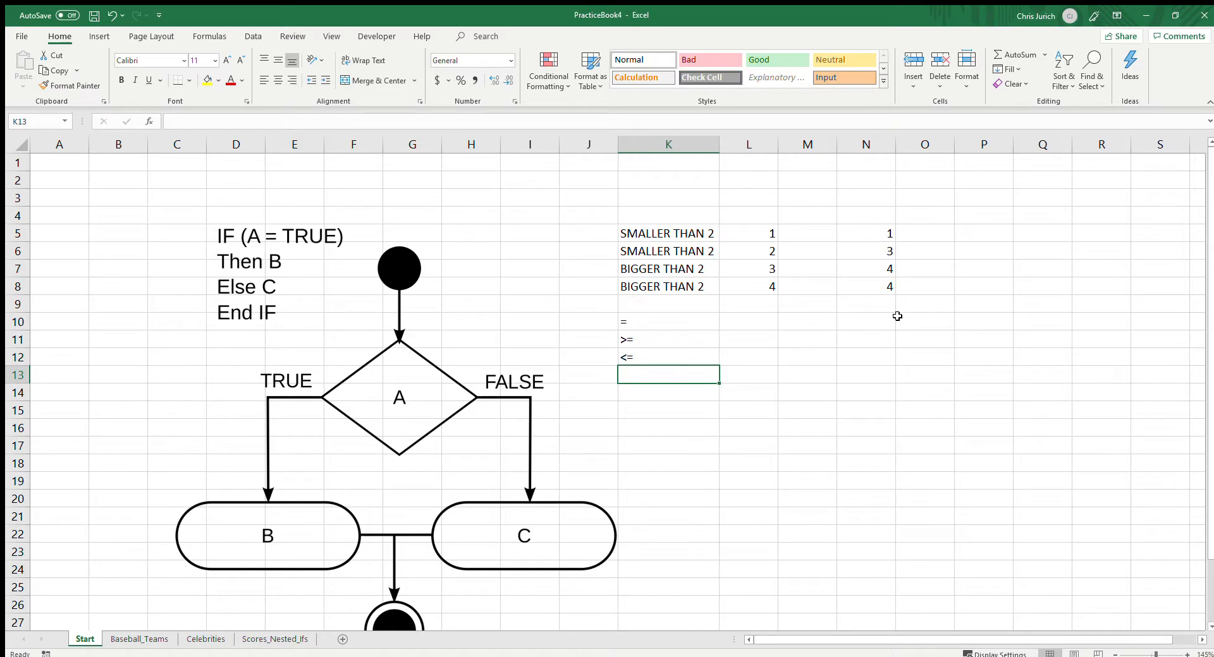
# Add the operators >, < and <> as text in K13, K14 and K15
pyautogui.write("'>")
pyautogui.press('Return')
pyautogui.write("'<")
pyautogui.press('Return')
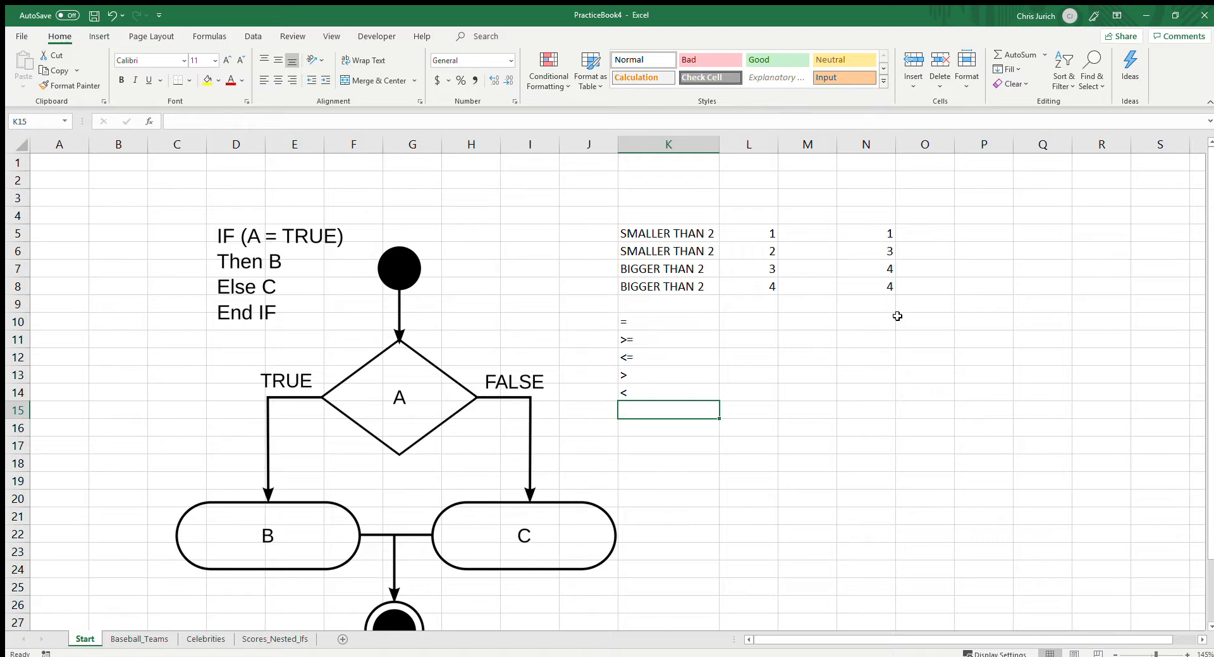
pyautogui.write("'<>")
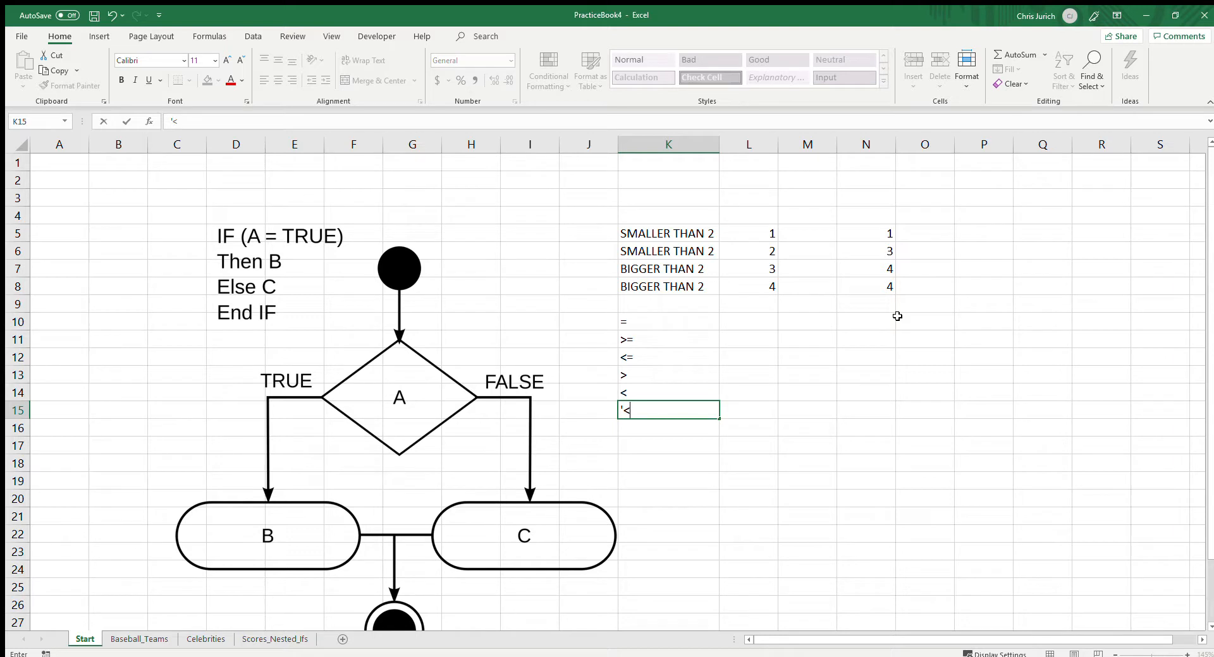
pyautogui.press('Return')
# Review the comparison operators listed in K10 to K15 one by one
pyautogui.press('Up')
pyautogui.press('Up')
pyautogui.press('Up')
pyautogui.press('Up')
pyautogui.press('Up')
pyautogui.press('Up')
pyautogui.press('Down')
pyautogui.press('Down')
pyautogui.press('Down')
pyautogui.press('Down')
pyautogui.press('Down')
pyautogui.press('Up')
pyautogui.press('Up')
pyautogui.press('Up')
pyautogui.press('Up')
pyautogui.press('Up')
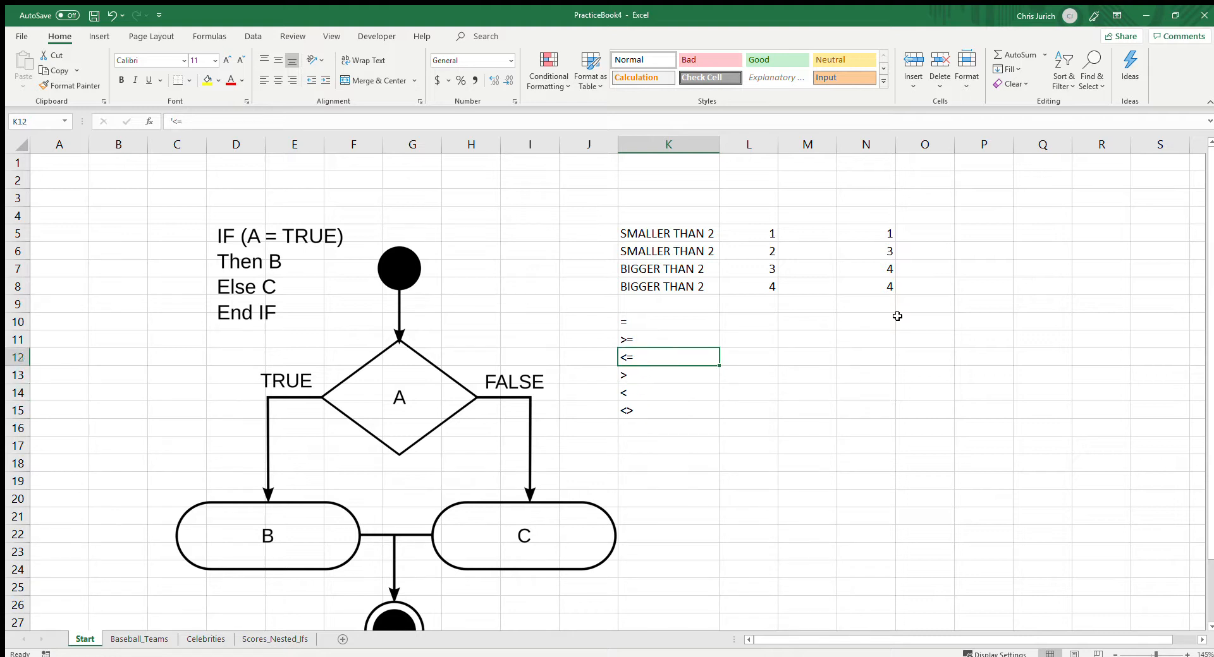
pyautogui.press('Down')
pyautogui.press('Down')
pyautogui.press('Down')
pyautogui.press('Down')
pyautogui.press('Down')
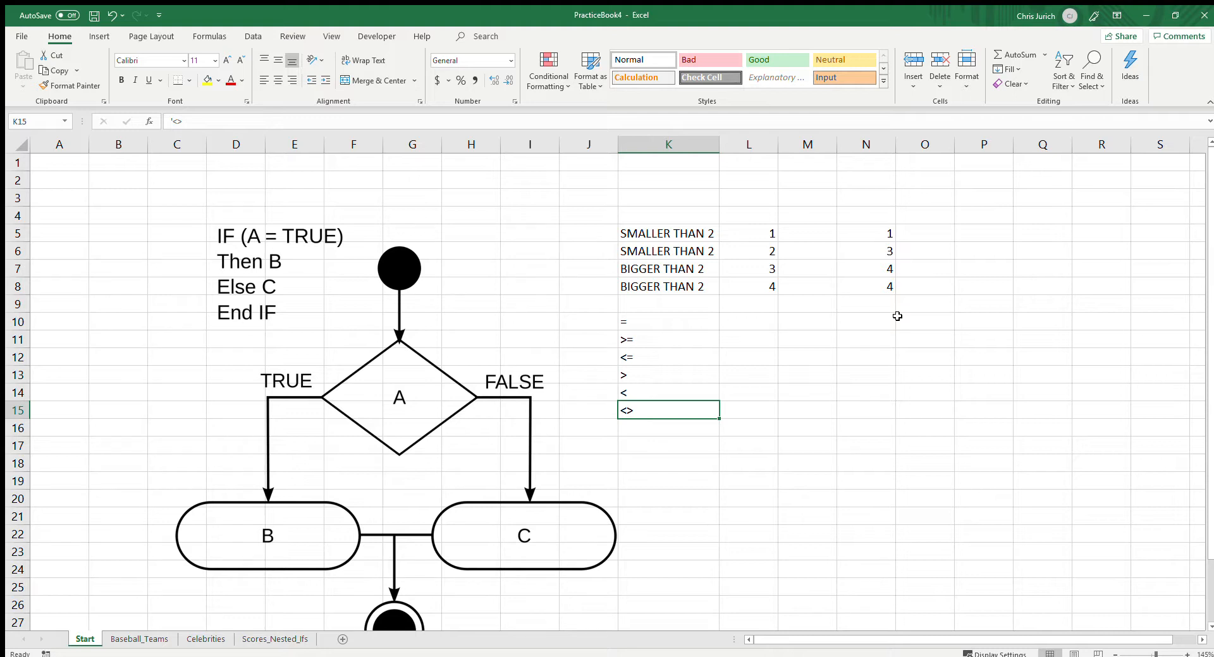
# On the Baseball_Teams sheet, enter =D4>E4 in F4 to test whether the first team's wins exceed its losses
pyautogui.click(142, 640)
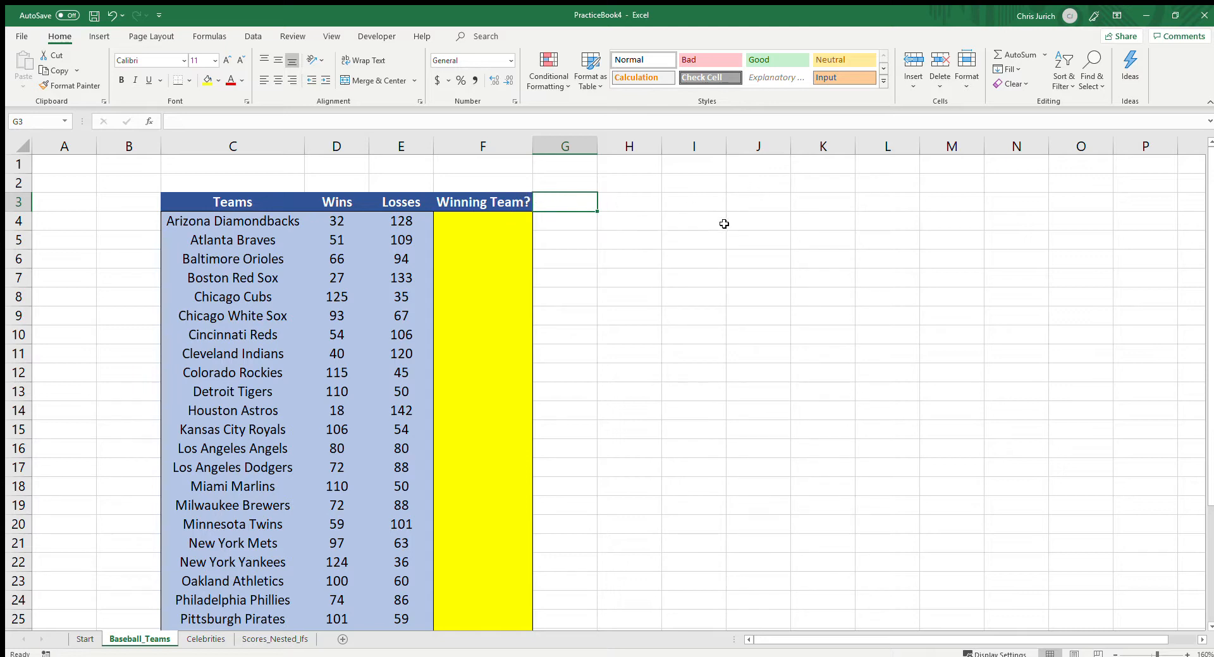
pyautogui.click(471, 221)
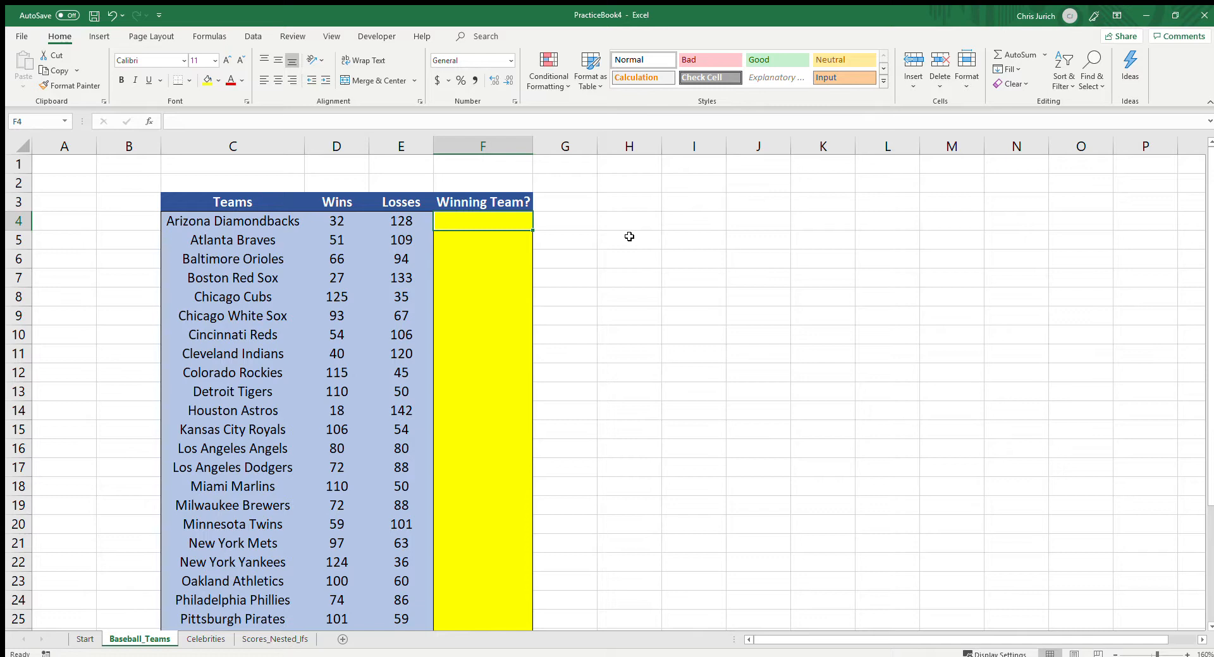
pyautogui.write('=')
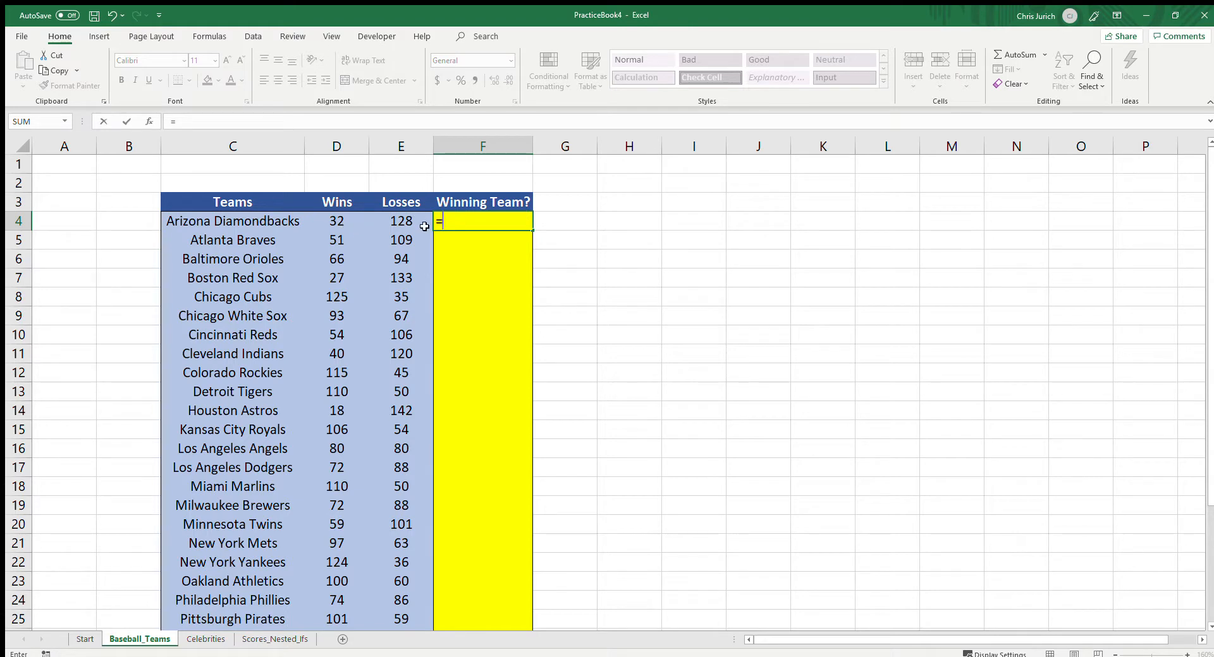
pyautogui.click(342, 222)
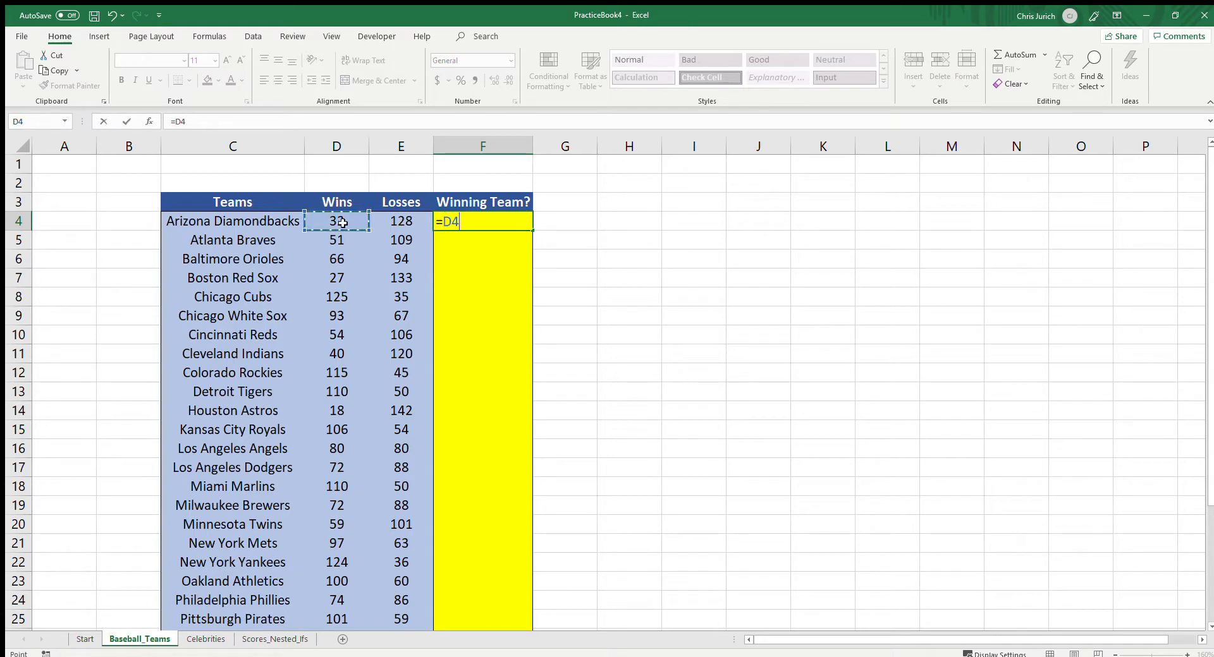
pyautogui.write('>')
pyautogui.click(408, 225)
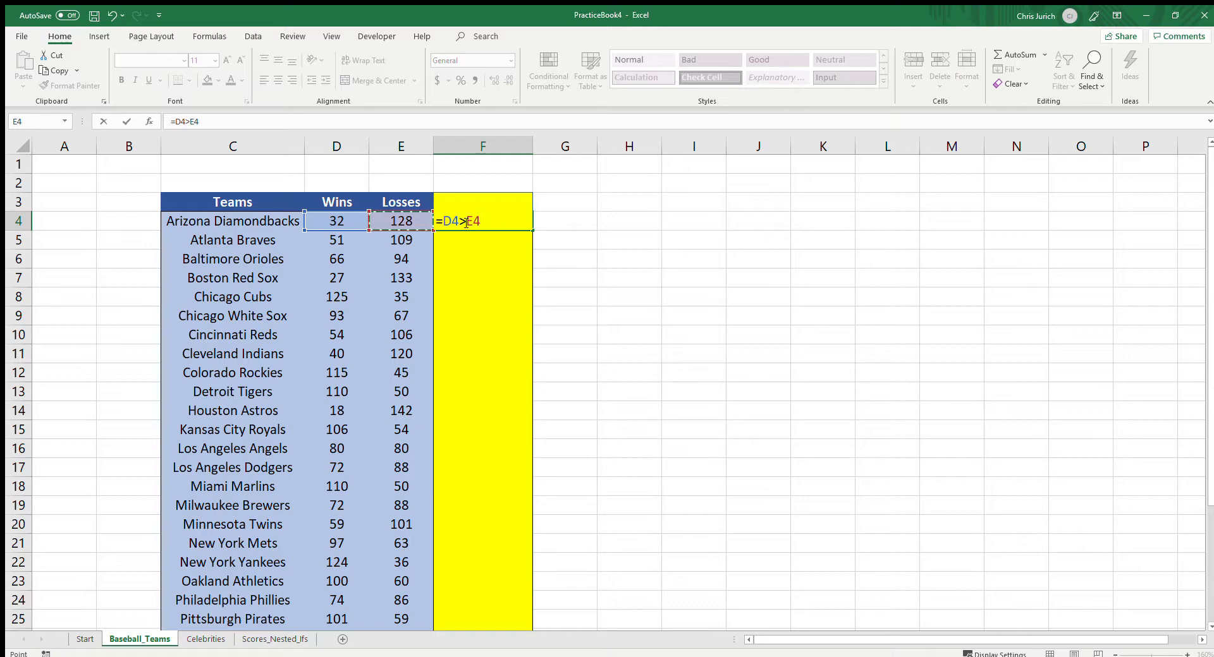
pyautogui.press('Return')
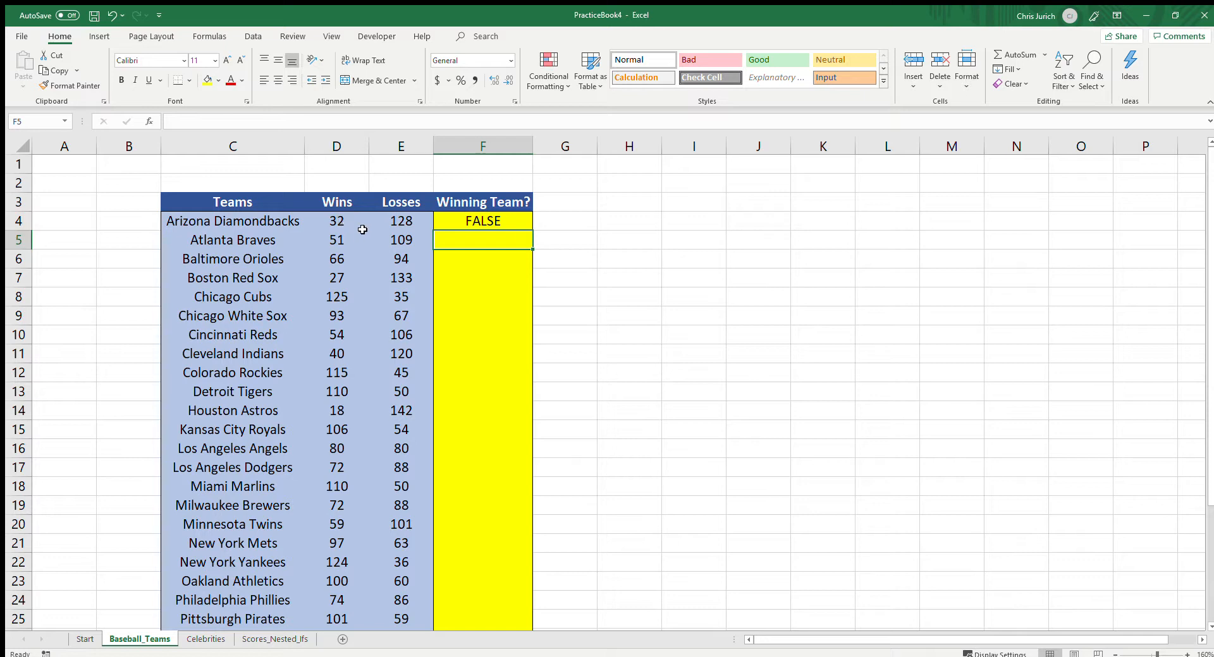
# Copy the comparison formula from F4 down the Winning Team? column to F33
pyautogui.press('Up')
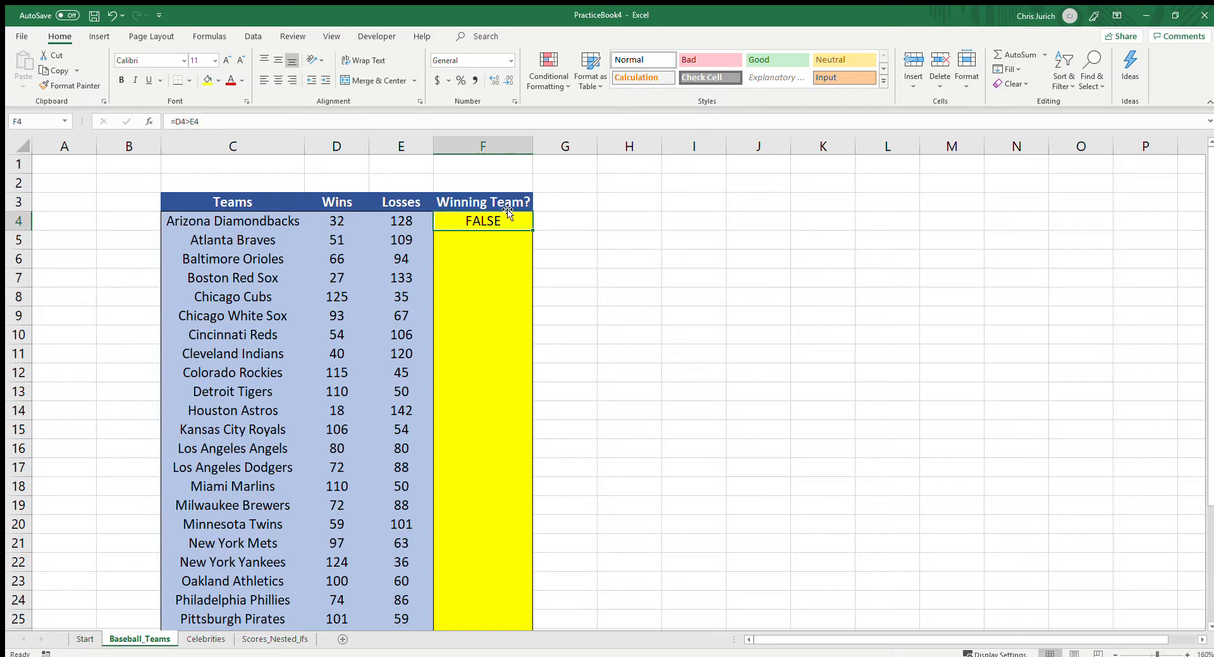
pyautogui.hotkey('ctrl', 'c')
pyautogui.hotkey('shift', 'Down')
pyautogui.hotkey('shift', 'Down')
pyautogui.hotkey('shift', 'Down')
pyautogui.hotkey('shift', 'Down')
pyautogui.hotkey('shift', 'Down')
pyautogui.hotkey('shift', 'Down')
pyautogui.hotkey('shift', 'Down')
pyautogui.hotkey('shift', 'Down')
pyautogui.hotkey('shift', 'Down')
pyautogui.hotkey('shift', 'Down')
pyautogui.hotkey('shift', 'Down')
pyautogui.hotkey('shift', 'Down')
pyautogui.hotkey('shift', 'Down')
pyautogui.hotkey('shift', 'Down')
pyautogui.hotkey('shift', 'Down')
pyautogui.hotkey('shift', 'Down')
pyautogui.hotkey('shift', 'Down')
pyautogui.hotkey('shift', 'Down')
pyautogui.hotkey('shift', 'Down')
pyautogui.hotkey('shift', 'Down')
pyautogui.hotkey('shift', 'Down')
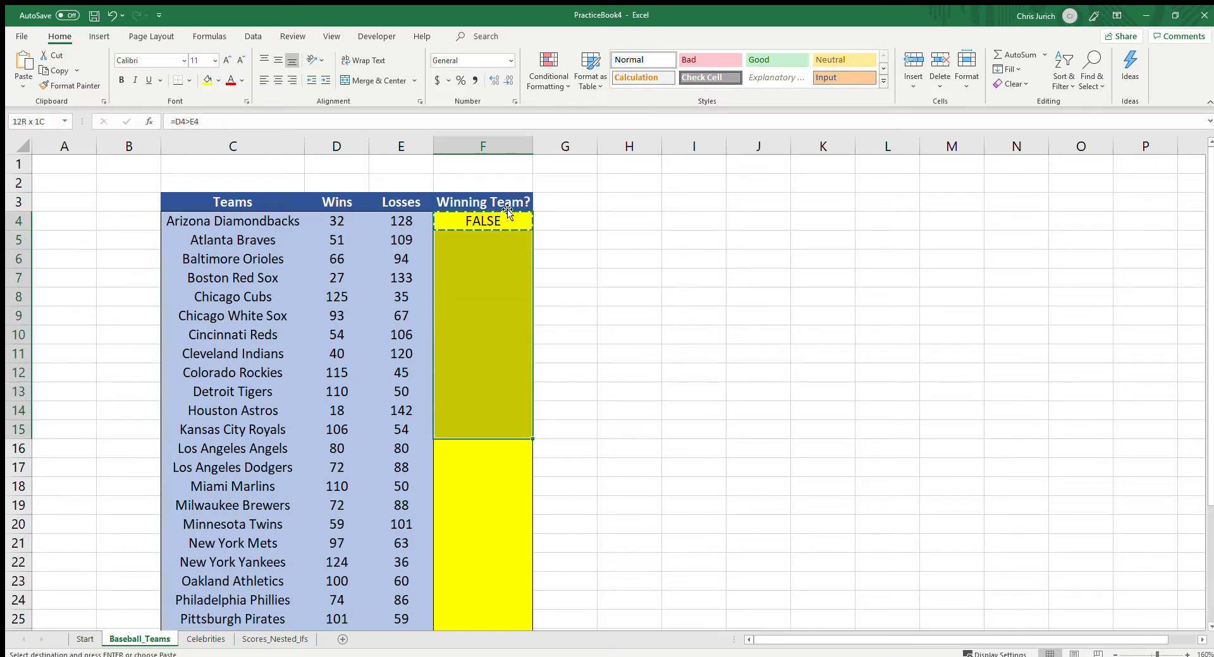
pyautogui.hotkey('shift', 'Up')
pyautogui.hotkey('shift', 'Up')
pyautogui.hotkey('shift', 'Up')
pyautogui.hotkey('shift', 'Up')
pyautogui.hotkey('shift', 'Up')
pyautogui.hotkey('shift', 'Up')
pyautogui.hotkey('shift', 'Up')
pyautogui.hotkey('shift', 'Up')
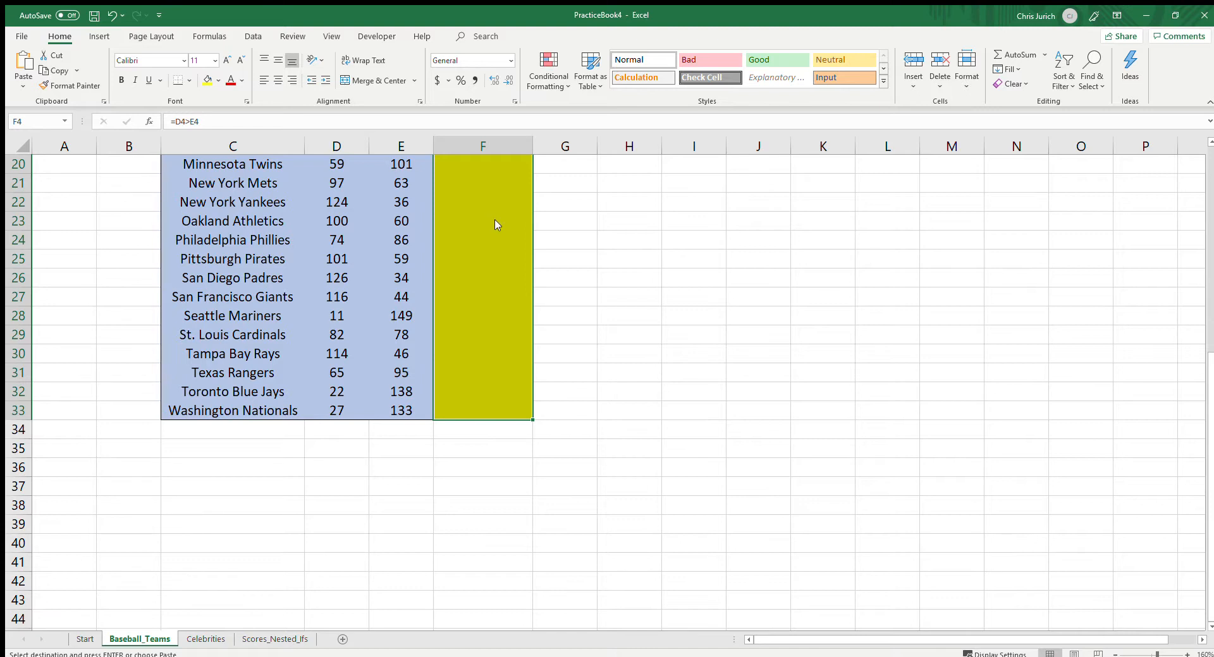
pyautogui.scroll(7, 564, 306)
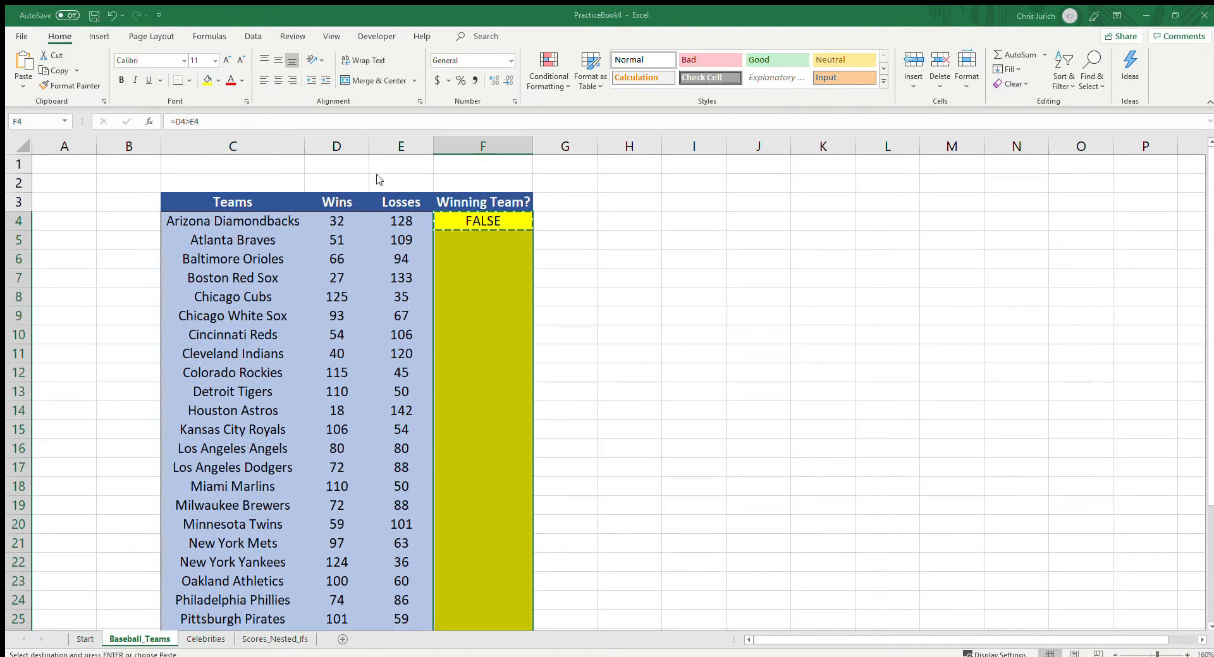
pyautogui.hotkey('ctrl', 'v')
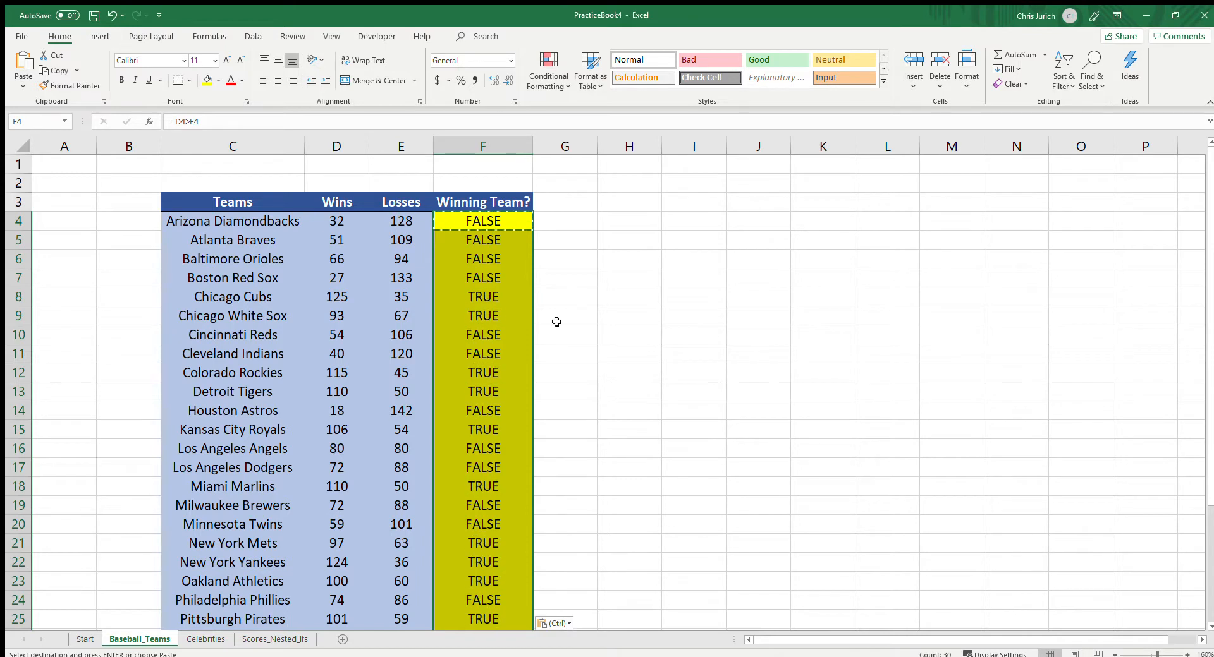
# Wrap the comparison in F4 in an IF function so the formula reads =IF(D4>E4,"Y","N")
pyautogui.click(402, 283)
pyautogui.click(408, 220)
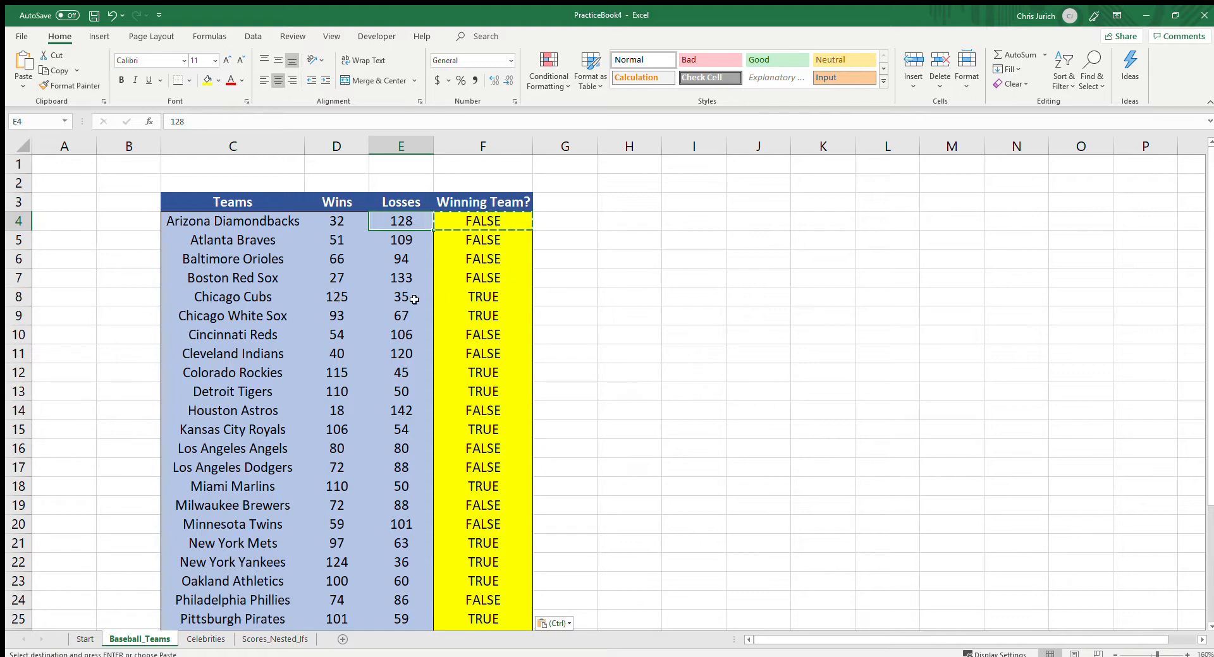
pyautogui.click(484, 221)
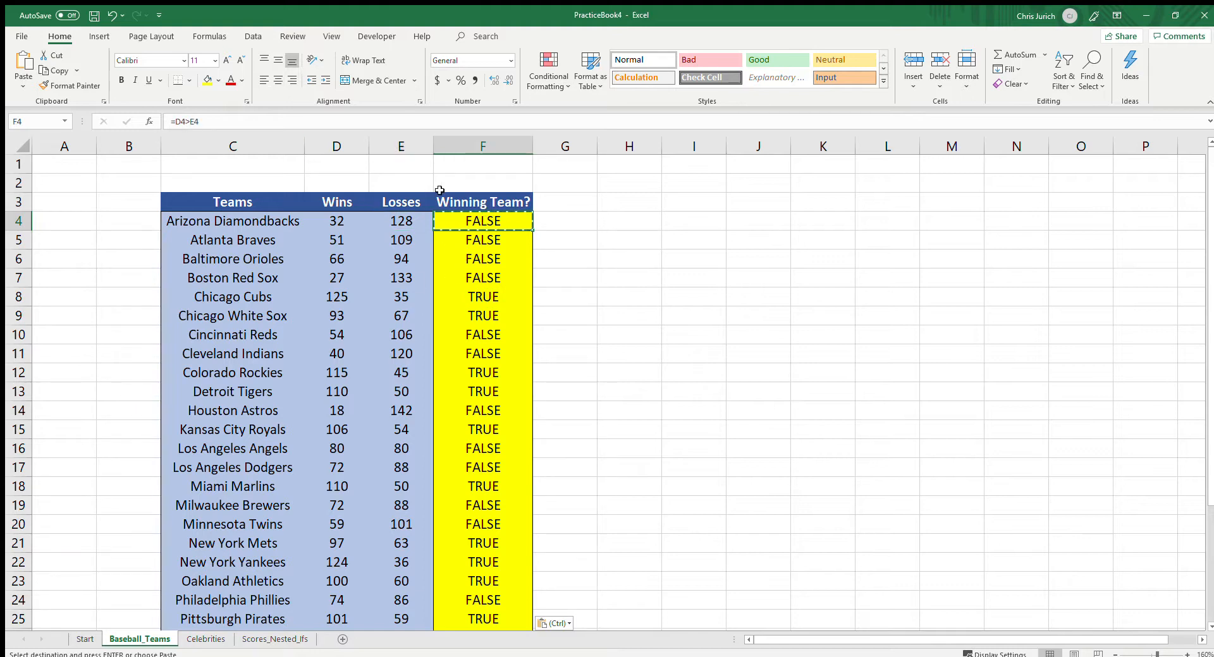
pyautogui.click(211, 122)
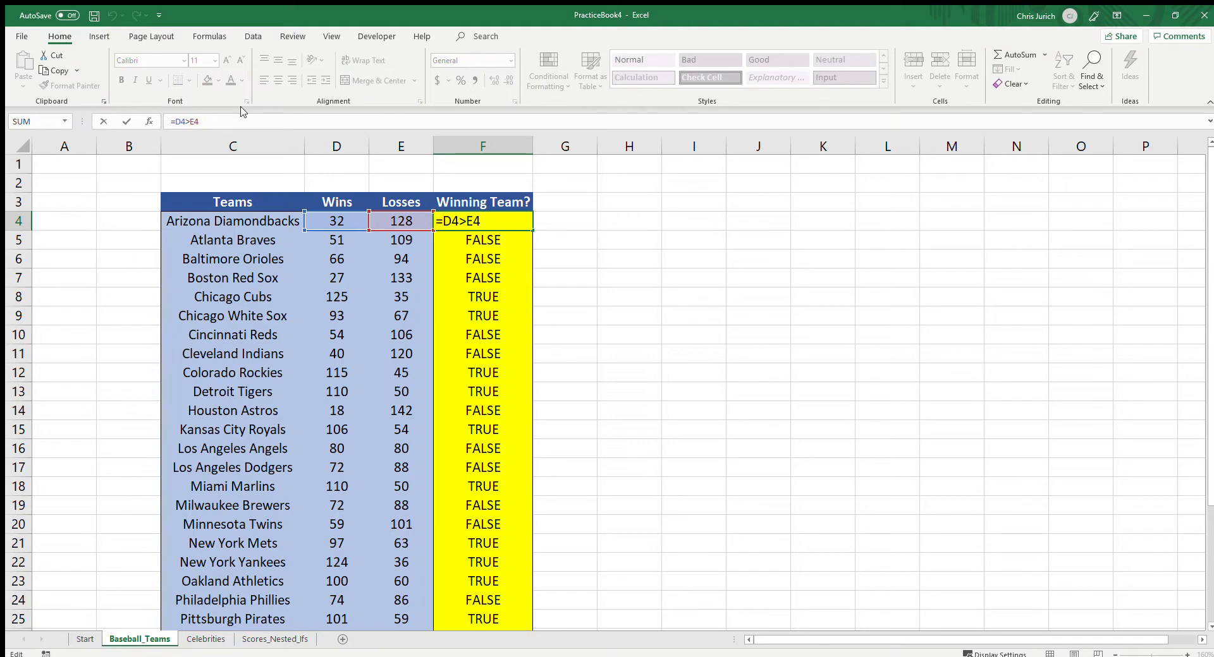
pyautogui.press('Left')
pyautogui.press('Left')
pyautogui.press('Left')
pyautogui.press('Left')
pyautogui.press('Left')
pyautogui.write('IF(')
pyautogui.click(241, 118)
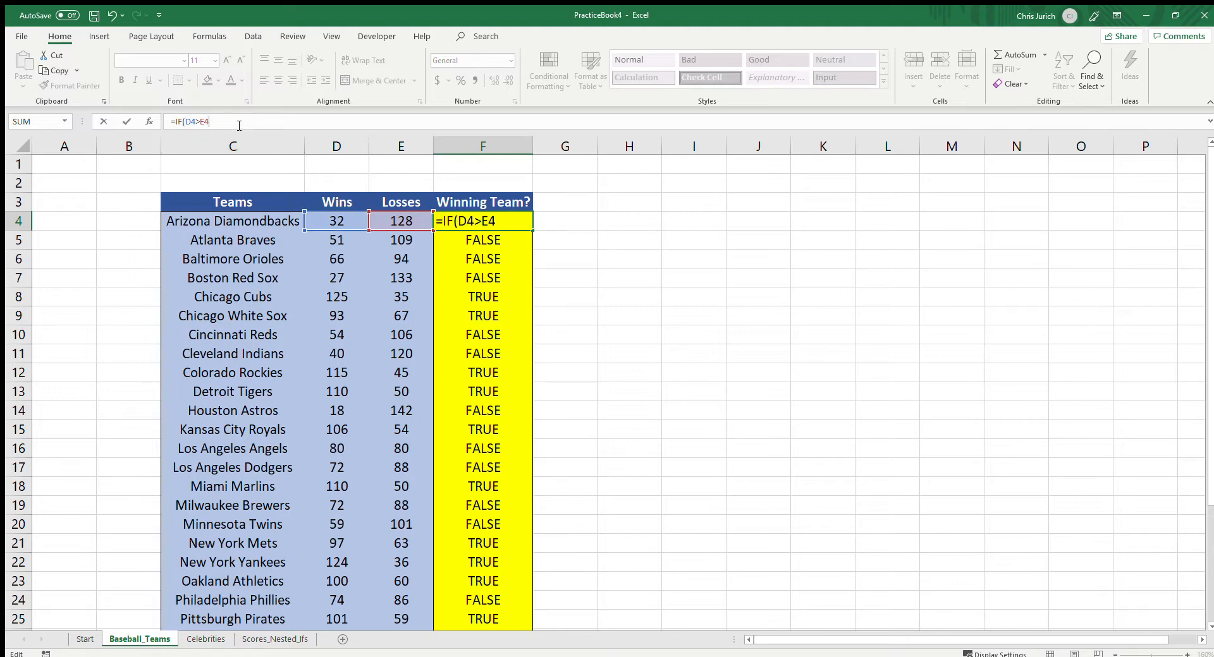
pyautogui.write(',"Y","N")')
pyautogui.hotkey('ctrl', 'Return')
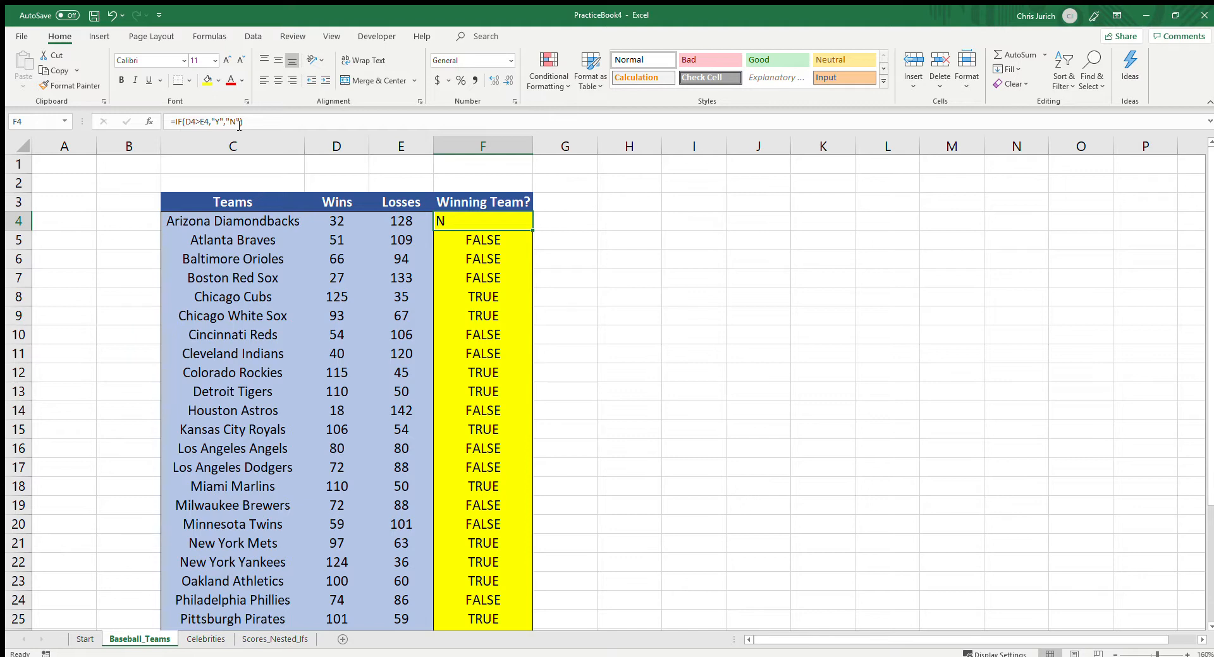
# Copy the IF formula from F4 down to F33, overwriting the TRUE/FALSE comparisons, and select F8
pyautogui.hotkey('ctrl', 'c')
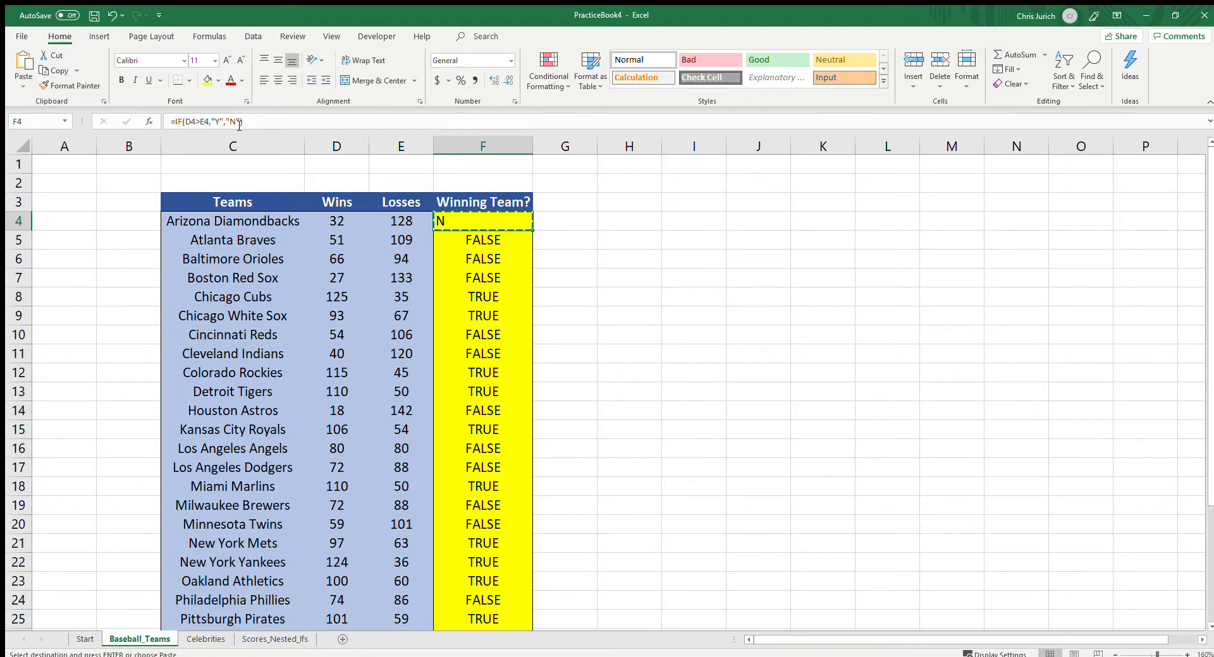
pyautogui.hotkey('ctrl', 'shift', 'Down')
pyautogui.click(546, 274)
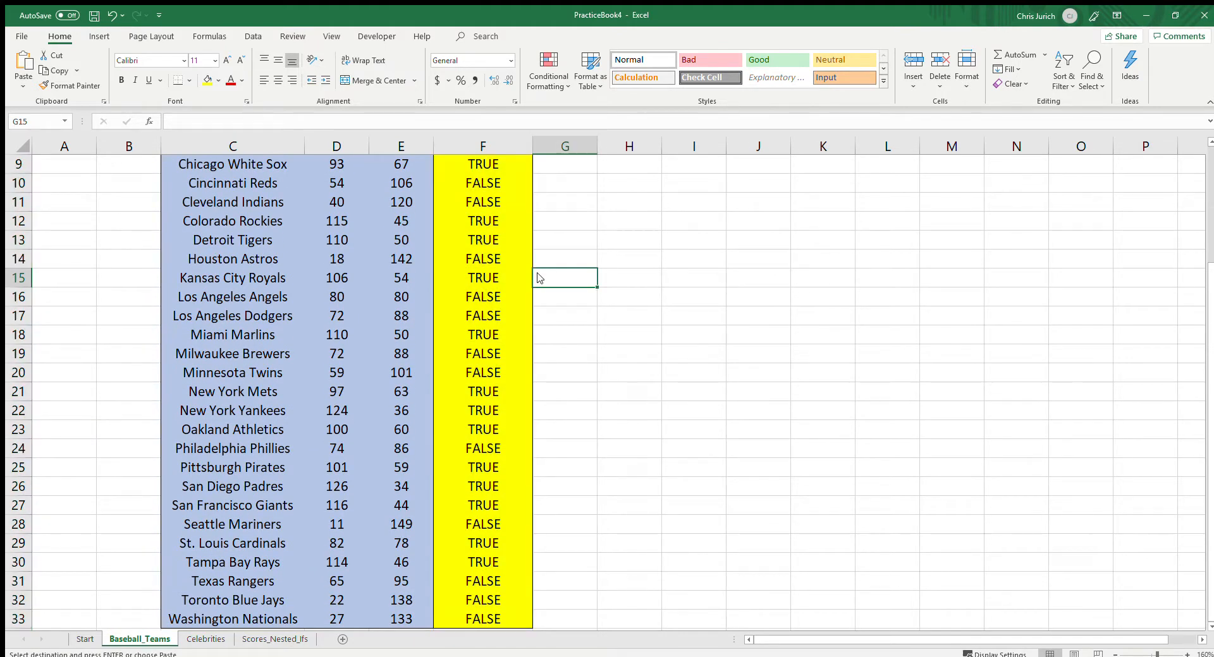
pyautogui.click(477, 273)
pyautogui.hotkey('ctrl', 'Up')
pyautogui.press('Down')
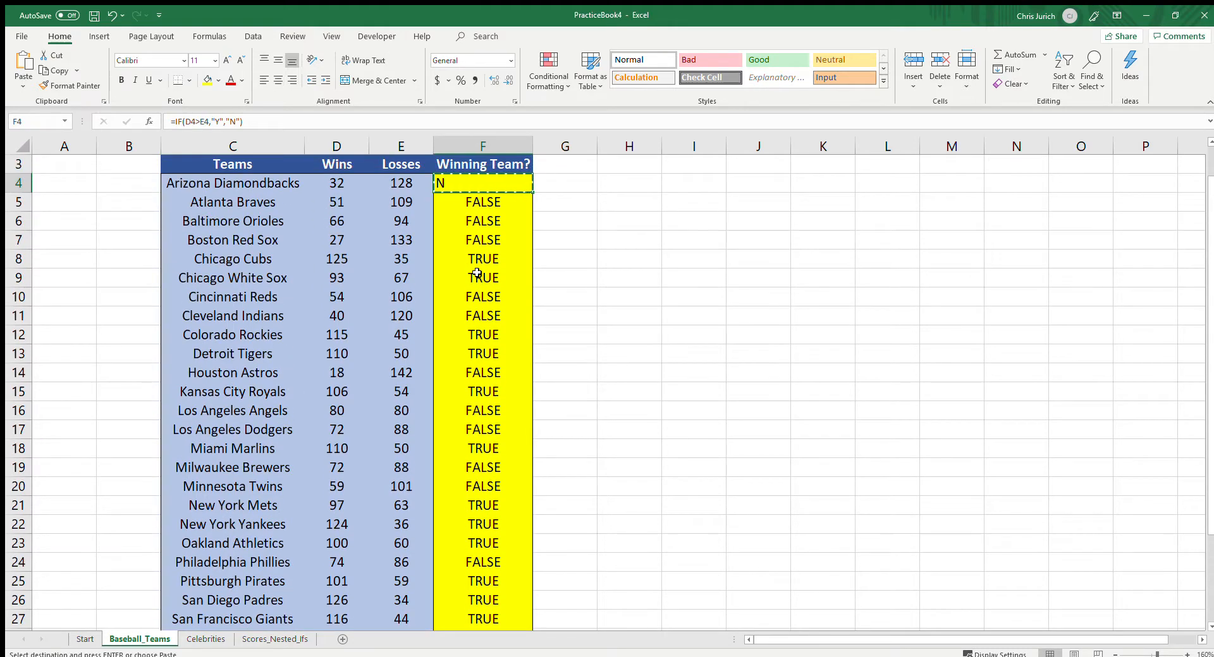
pyautogui.hotkey('ctrl', 'shift', 'Down')
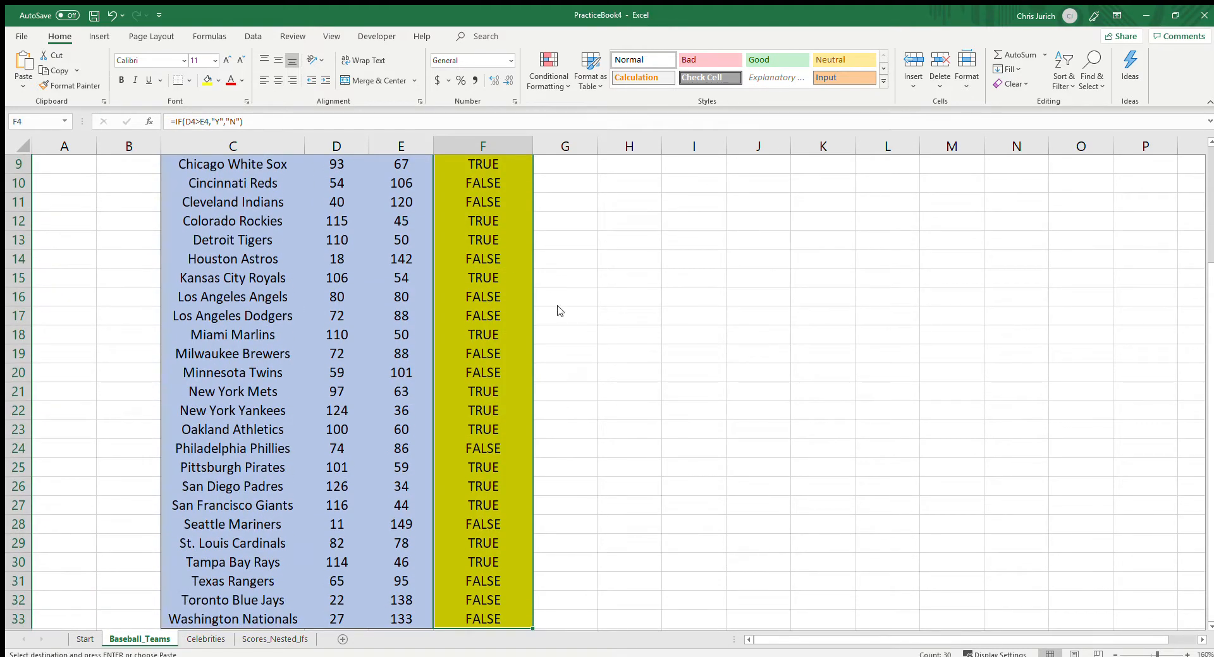
pyautogui.scroll(3, 564, 306)
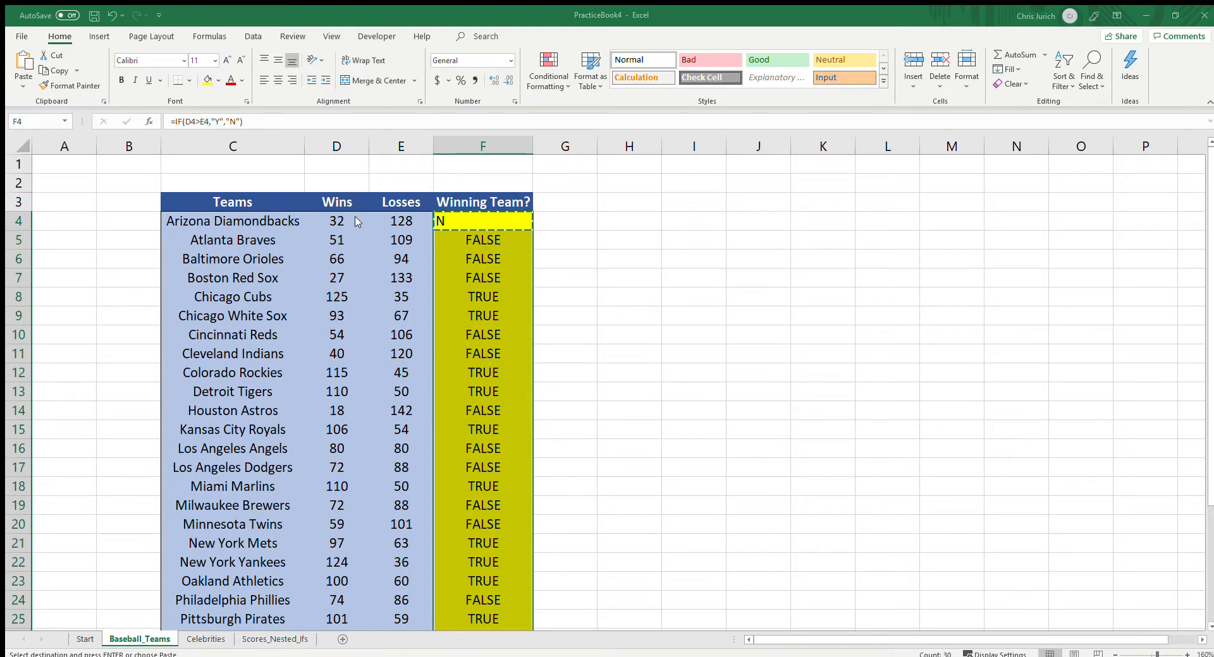
pyautogui.hotkey('ctrl', 'v')
pyautogui.click(454, 293)
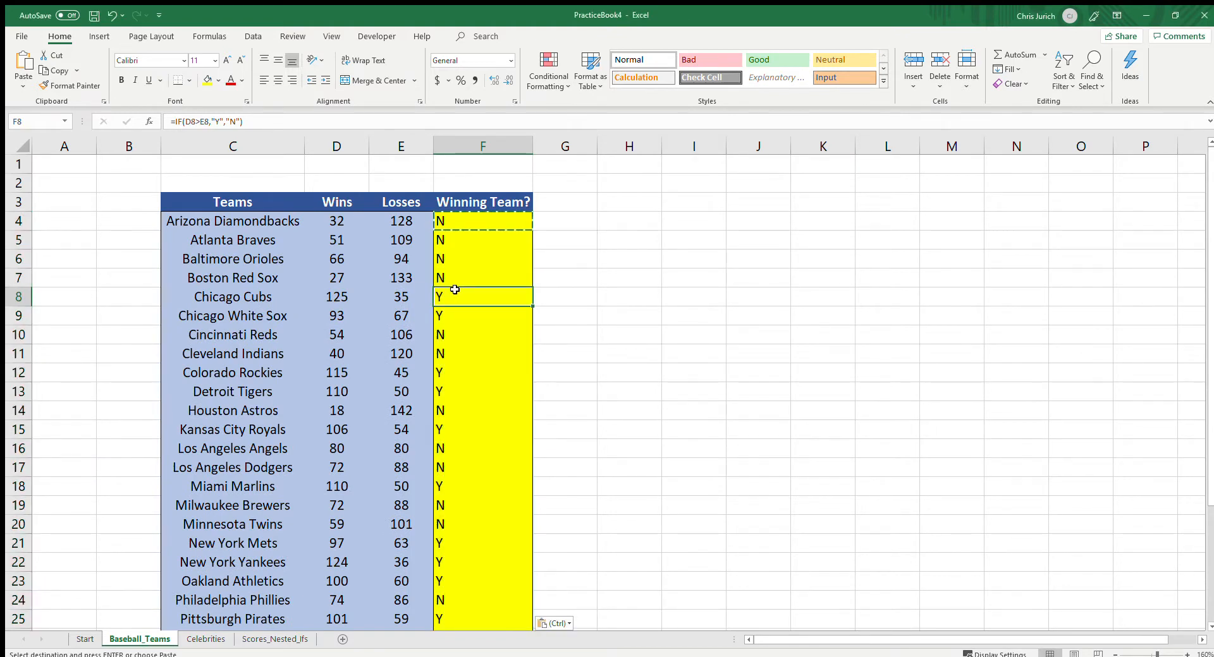
# Center the Y/N results in F4:F33 of the Winning Team? column
pyautogui.click(448, 219)
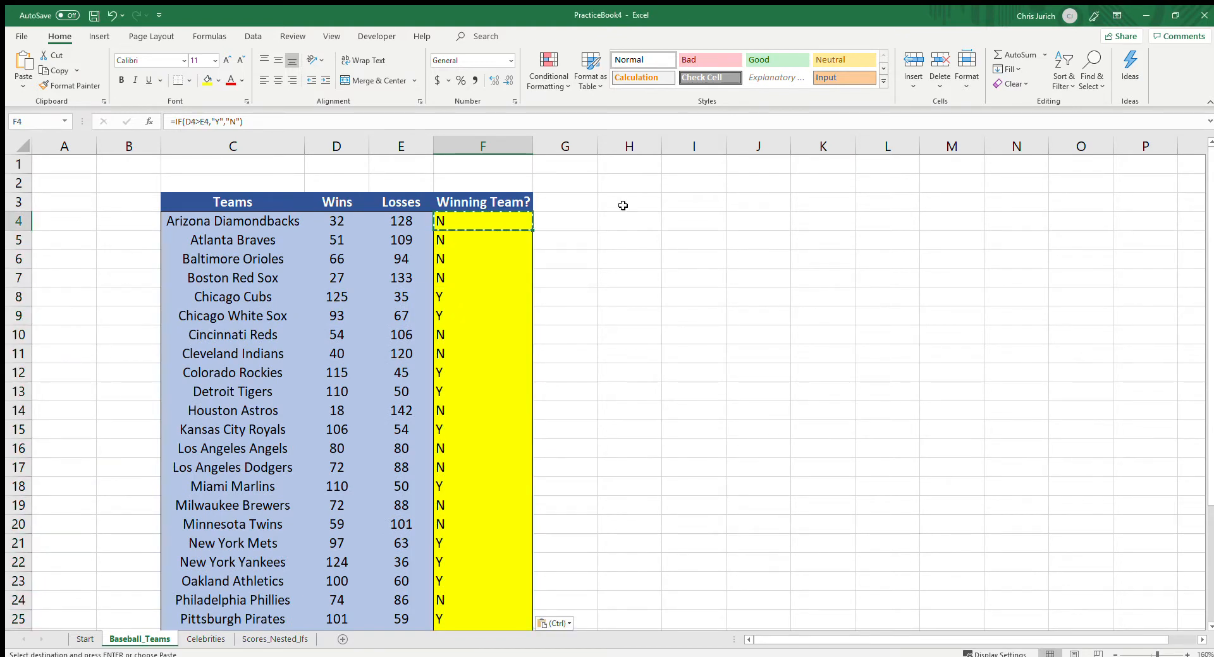
pyautogui.hotkey('ctrl', 'shift', 'Down')
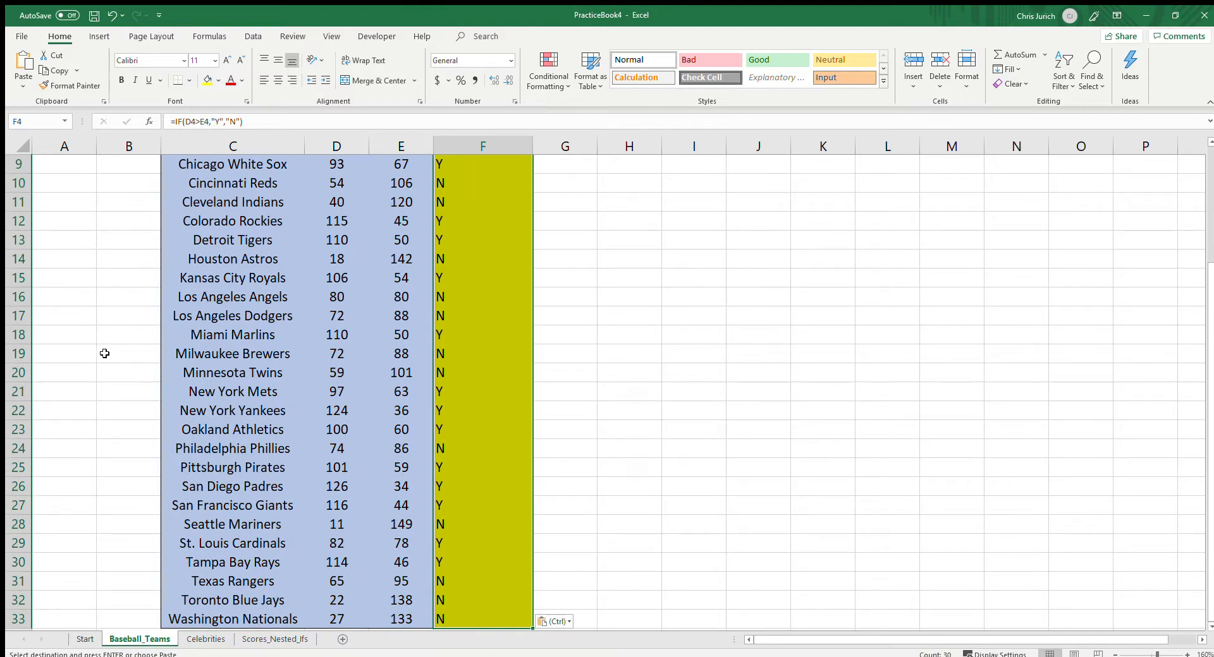
pyautogui.click(278, 80)
pyautogui.scroll(3, 574, 280)
pyautogui.click(500, 280)
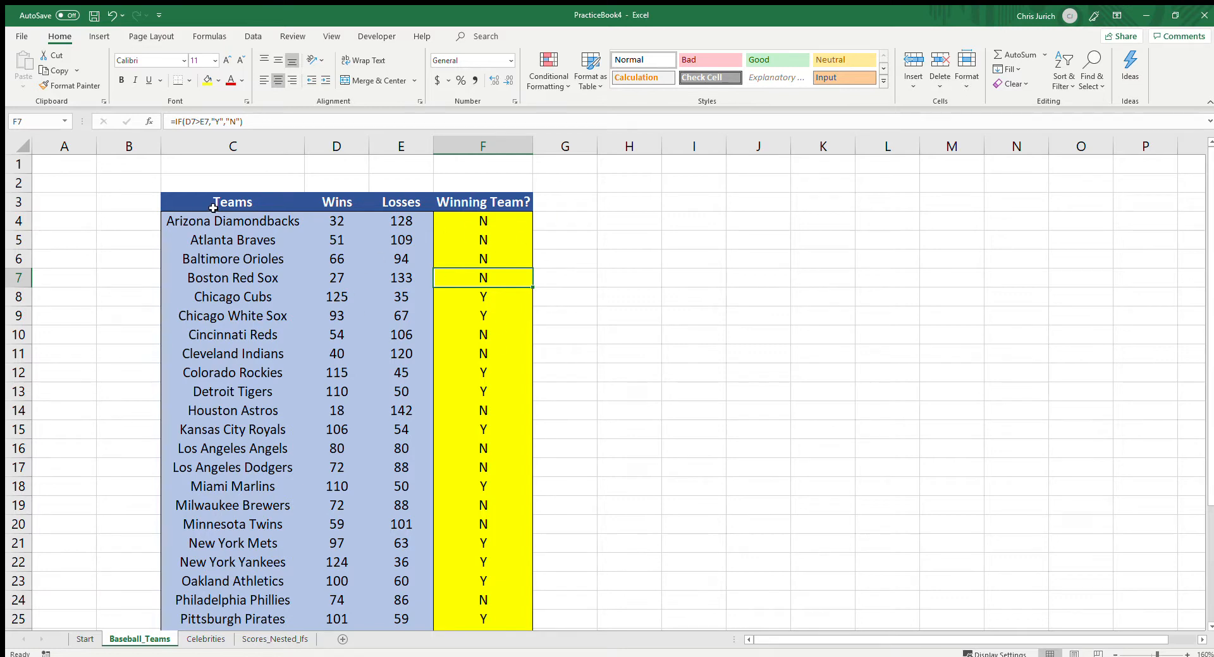
# Add filters to the header row C3:F3 and filter Winning Team? to show only the N rows
pyautogui.moveTo(213, 208); pyautogui.dragTo(504, 201)
pyautogui.click(254, 37)
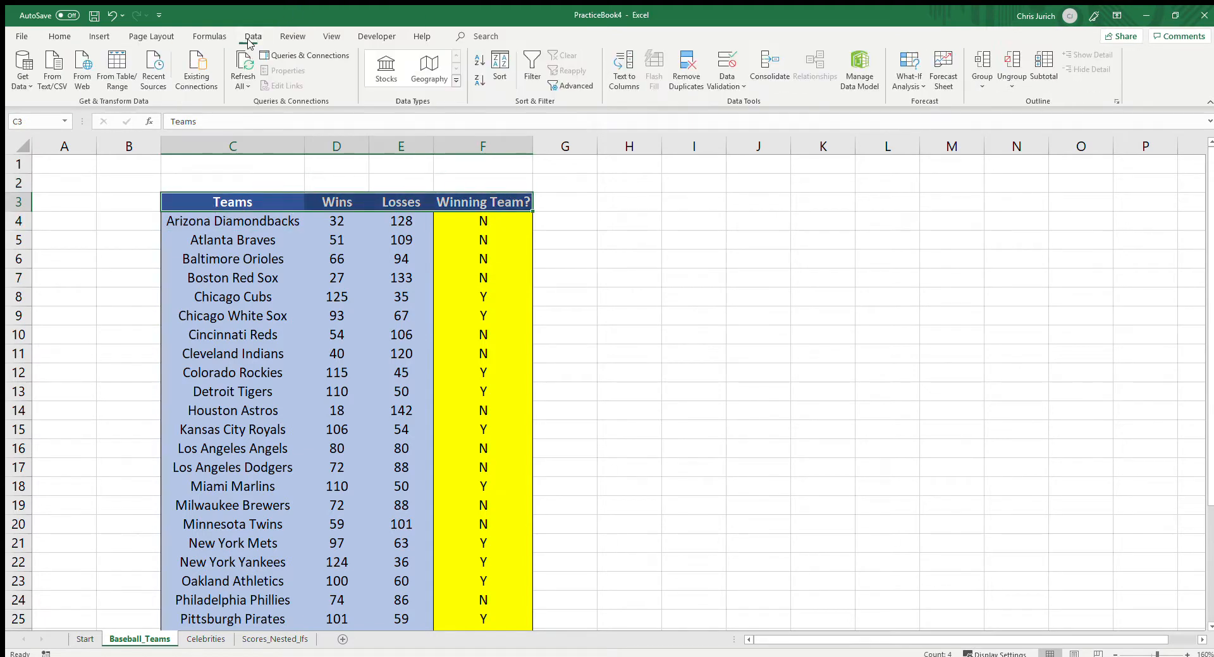
pyautogui.click(543, 73)
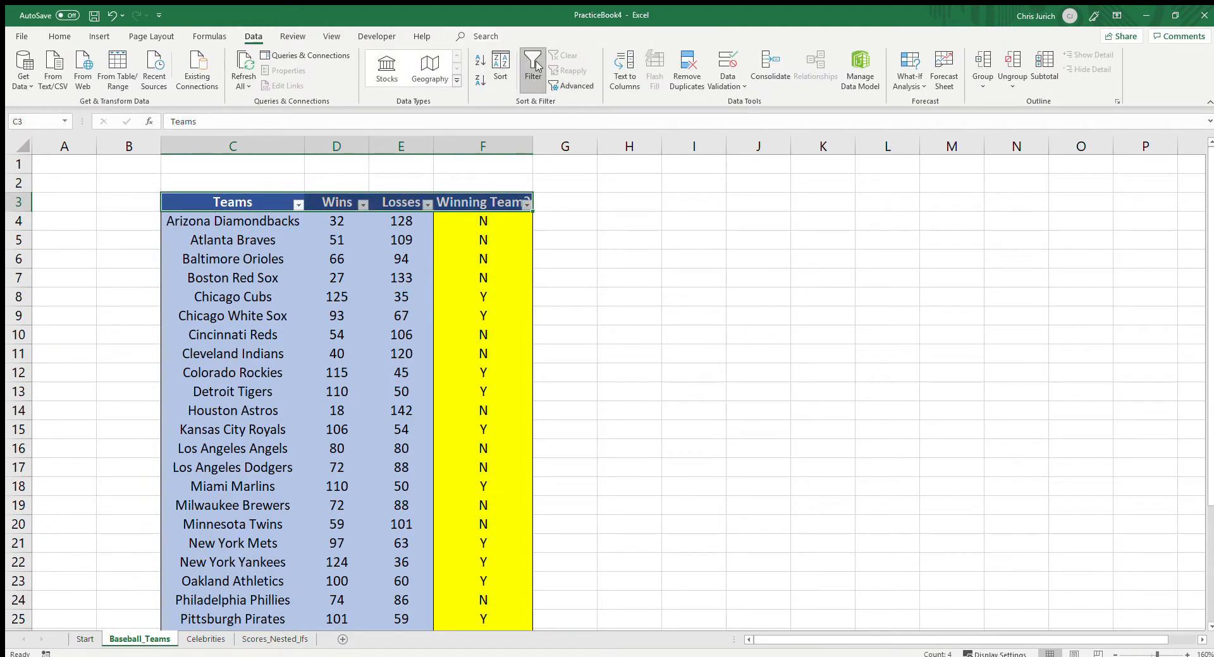
pyautogui.click(538, 239)
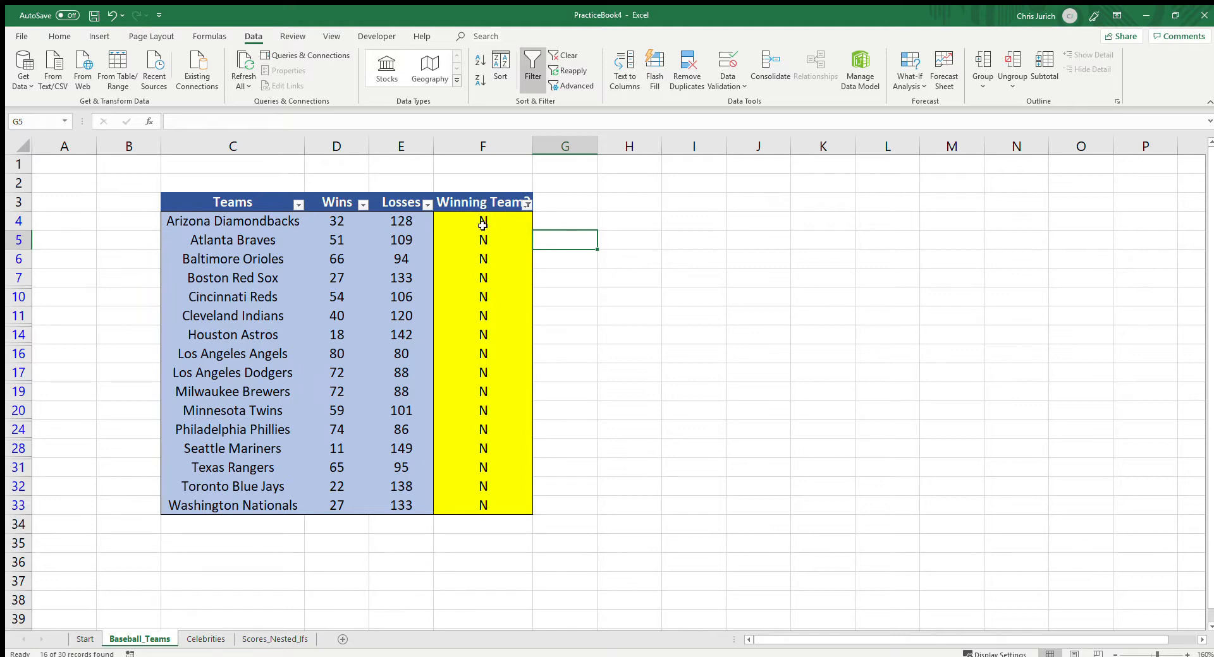
# Go to the Celebrities sheet and autofit column C to the full names
pyautogui.click(209, 642)
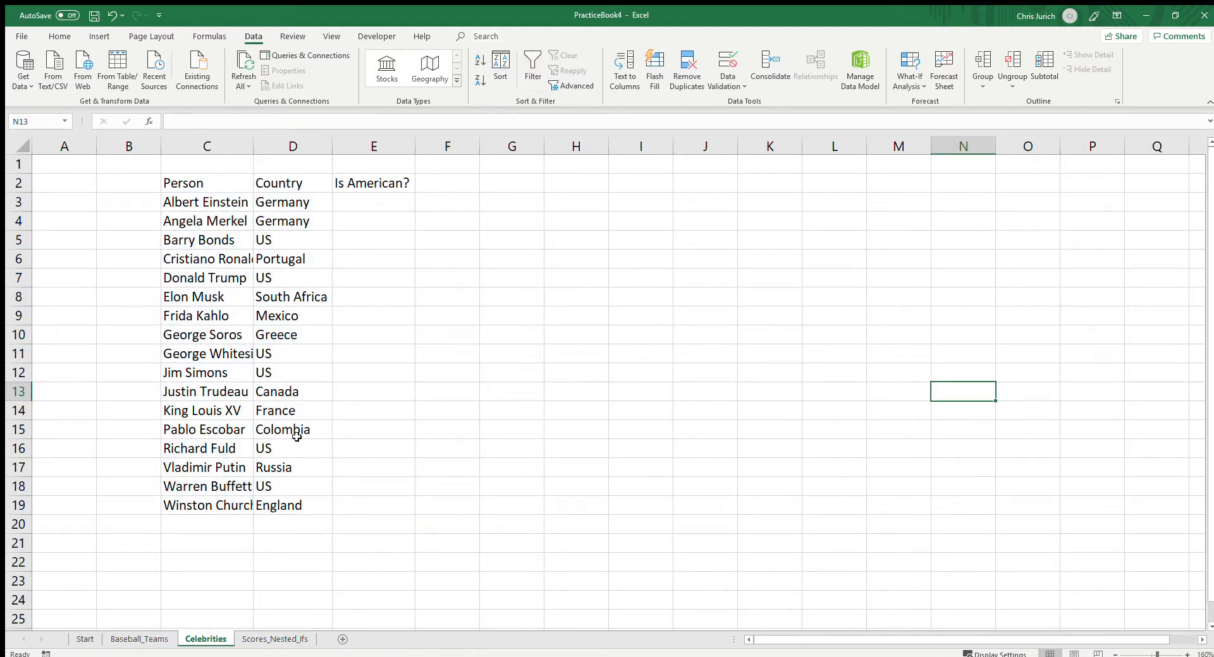
pyautogui.click(358, 201)
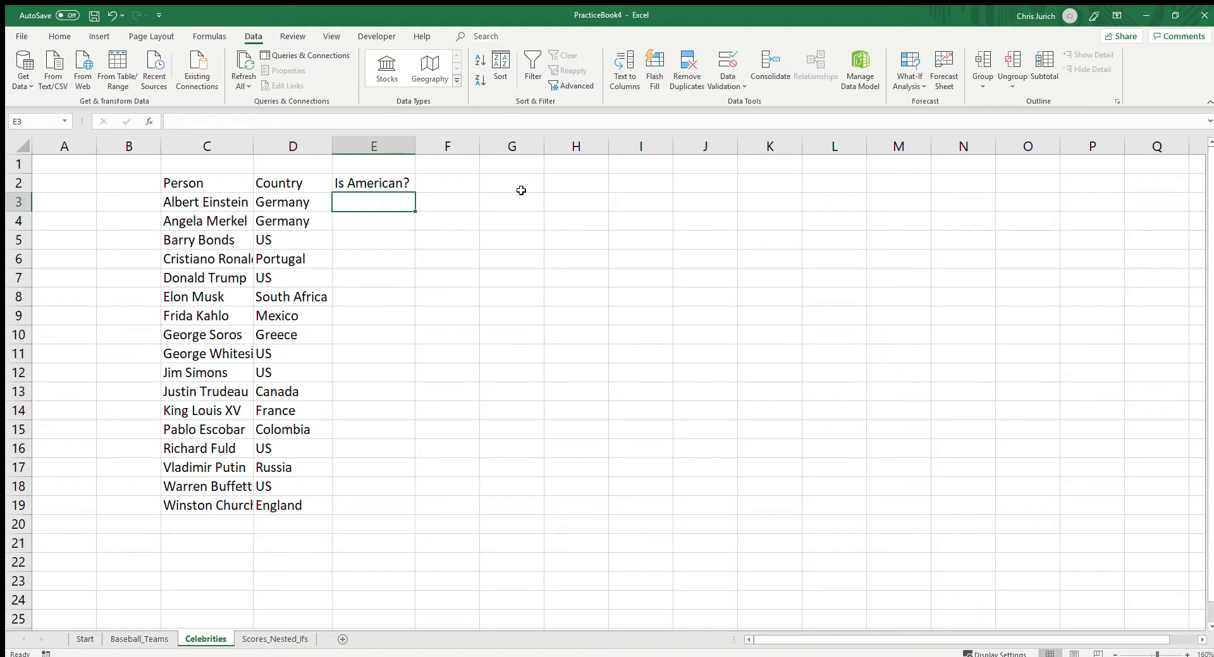
pyautogui.doubleClick(253, 146)
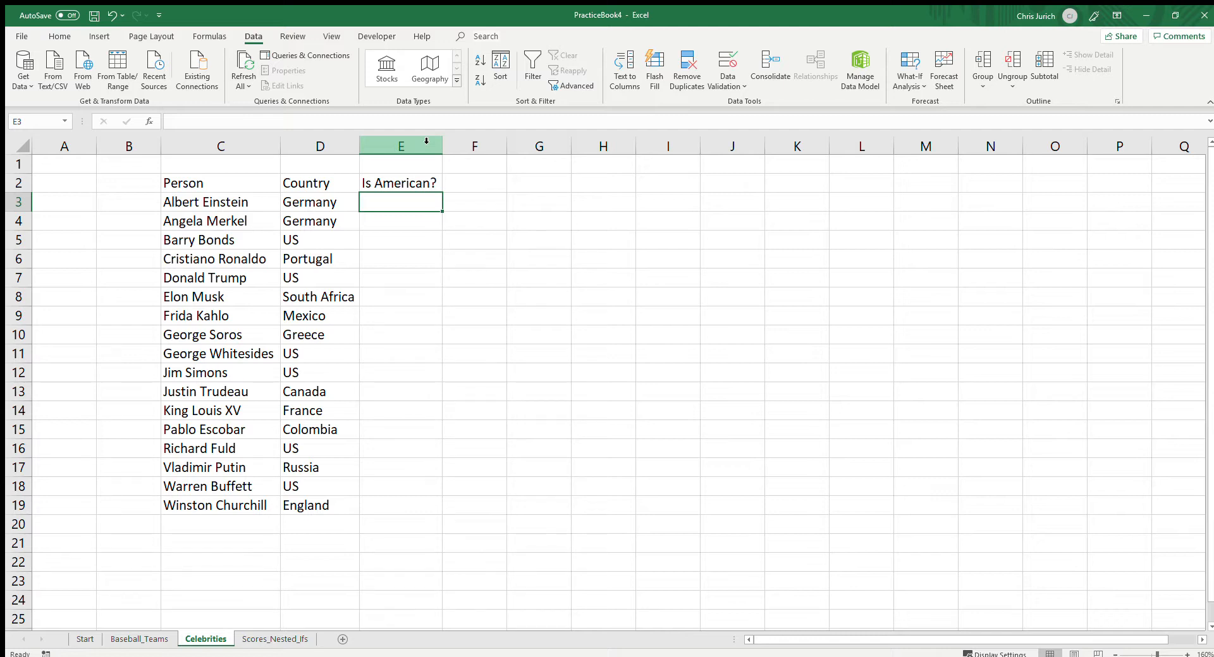
# Change the country entries in D5 and D11 to USA
pyautogui.click(323, 239)
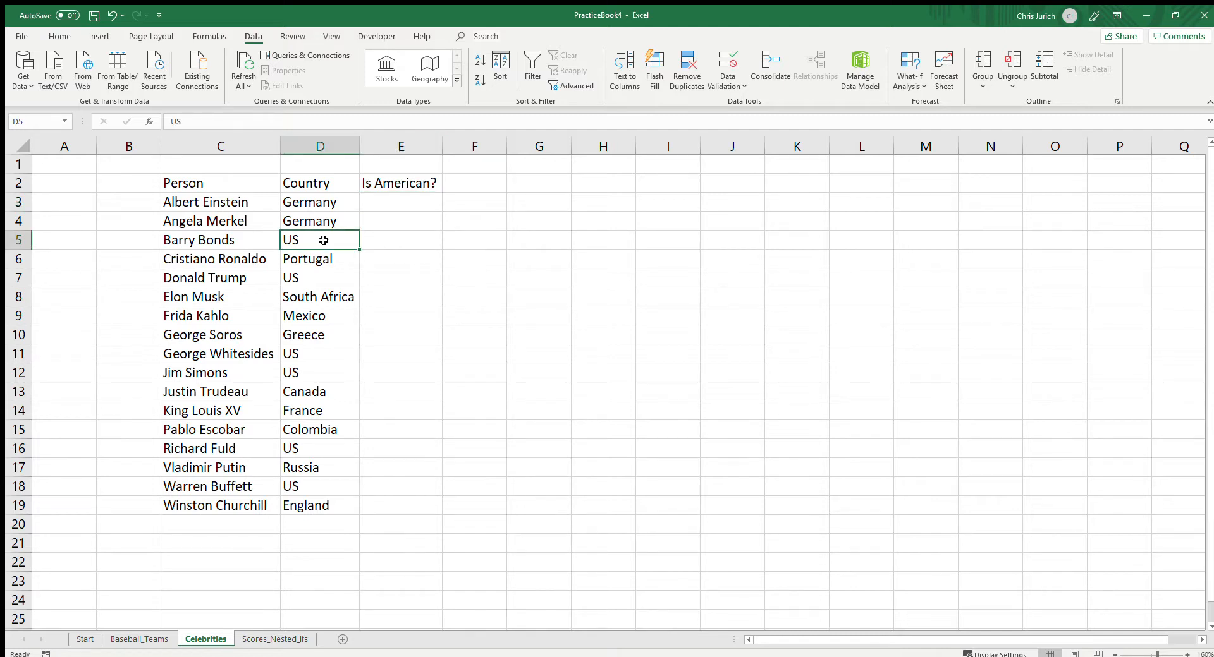
pyautogui.write('UA')
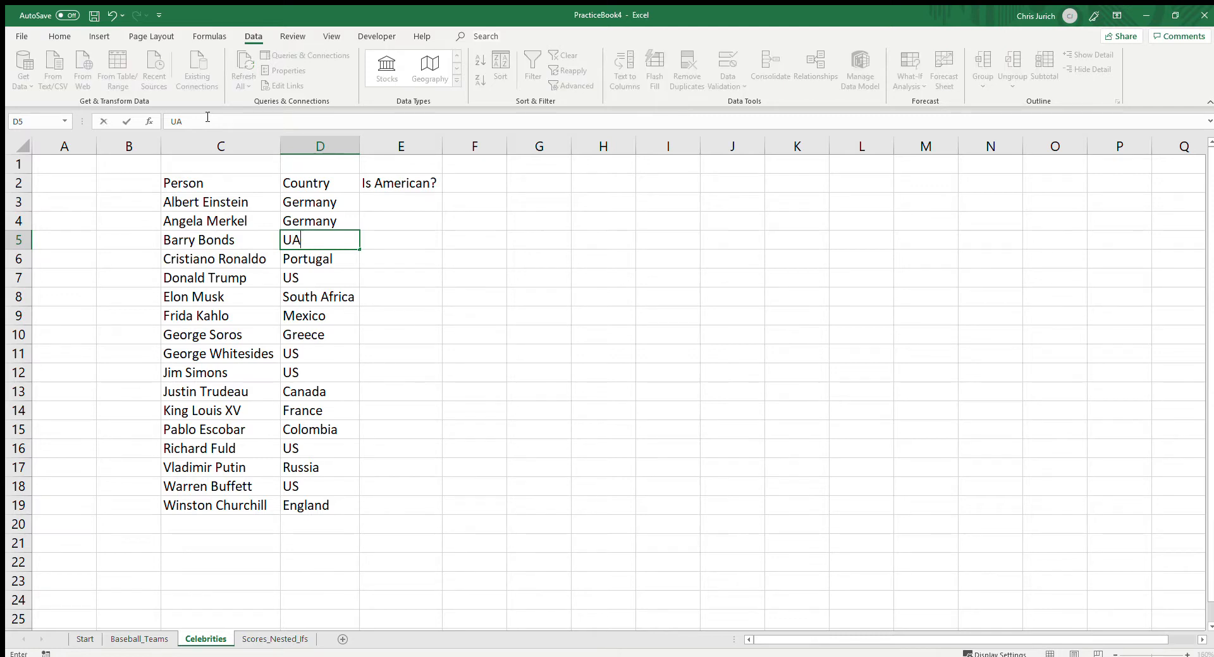
pyautogui.press('BackSpace')
pyautogui.write('SA')
pyautogui.press('Down')
pyautogui.press('Down')
pyautogui.press('Down')
pyautogui.press('Down')
pyautogui.press('Down')
pyautogui.press('Up')
pyautogui.press('Down')
pyautogui.press('Down')
pyautogui.write('USA')
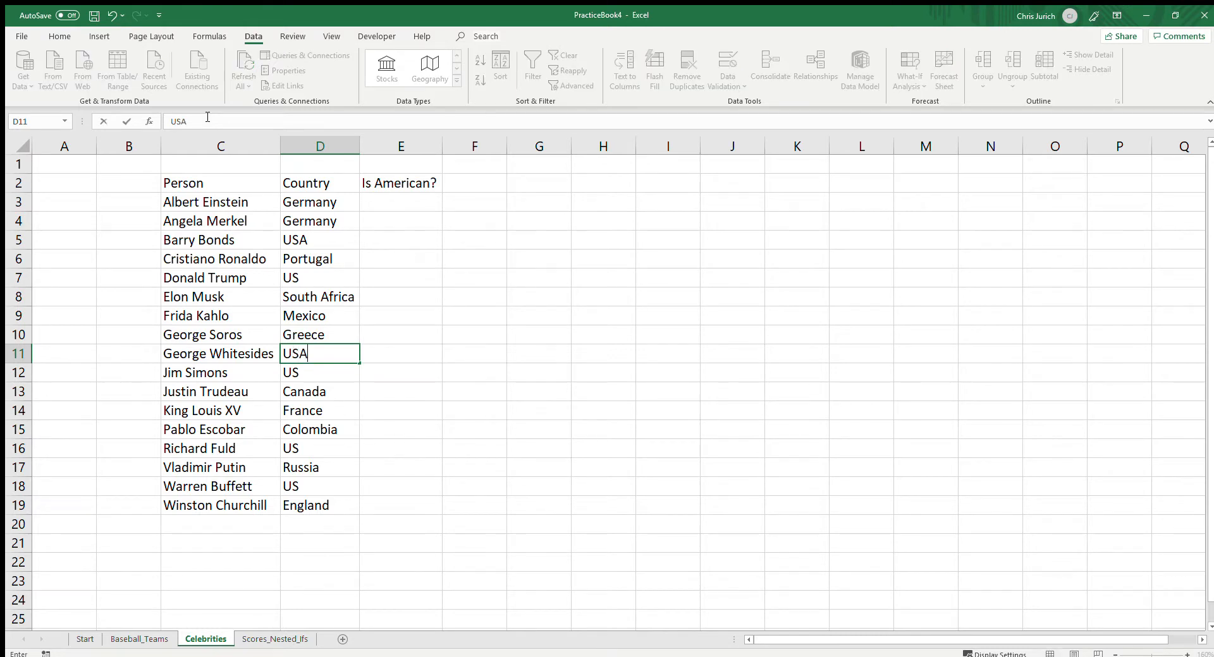
pyautogui.press('Return')
# Enter =OR(D3="US",D3="USA") in E3 to test whether the first person's country is the US or USA
pyautogui.click(434, 205)
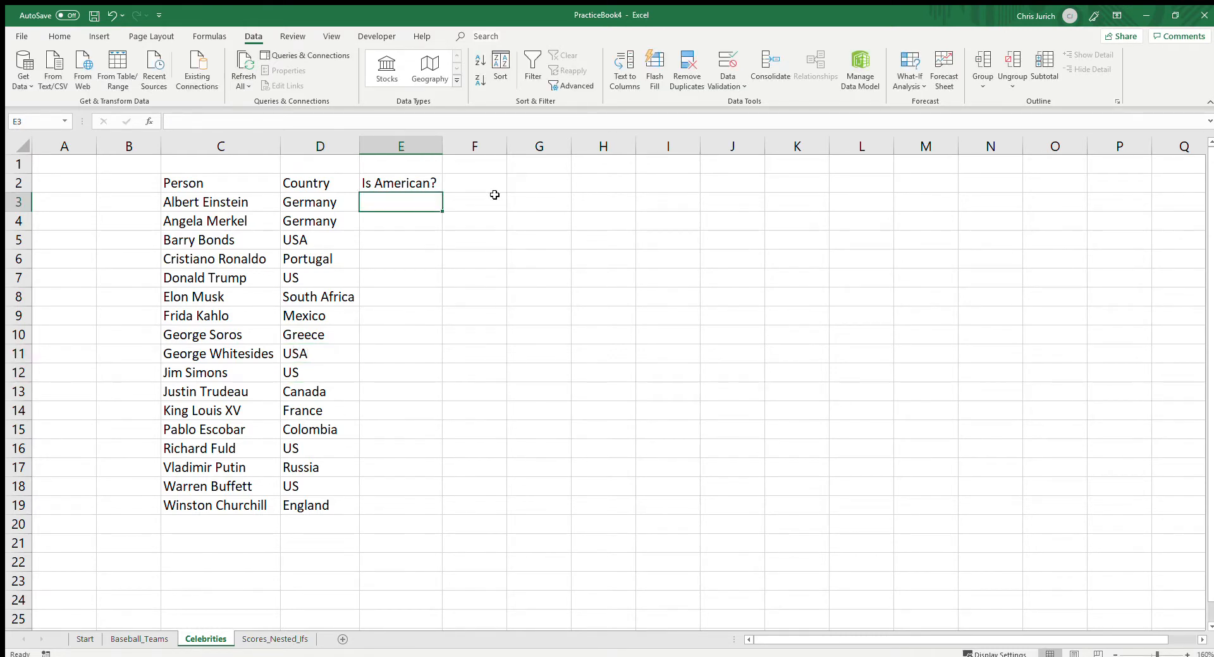
pyautogui.write('=OR(')
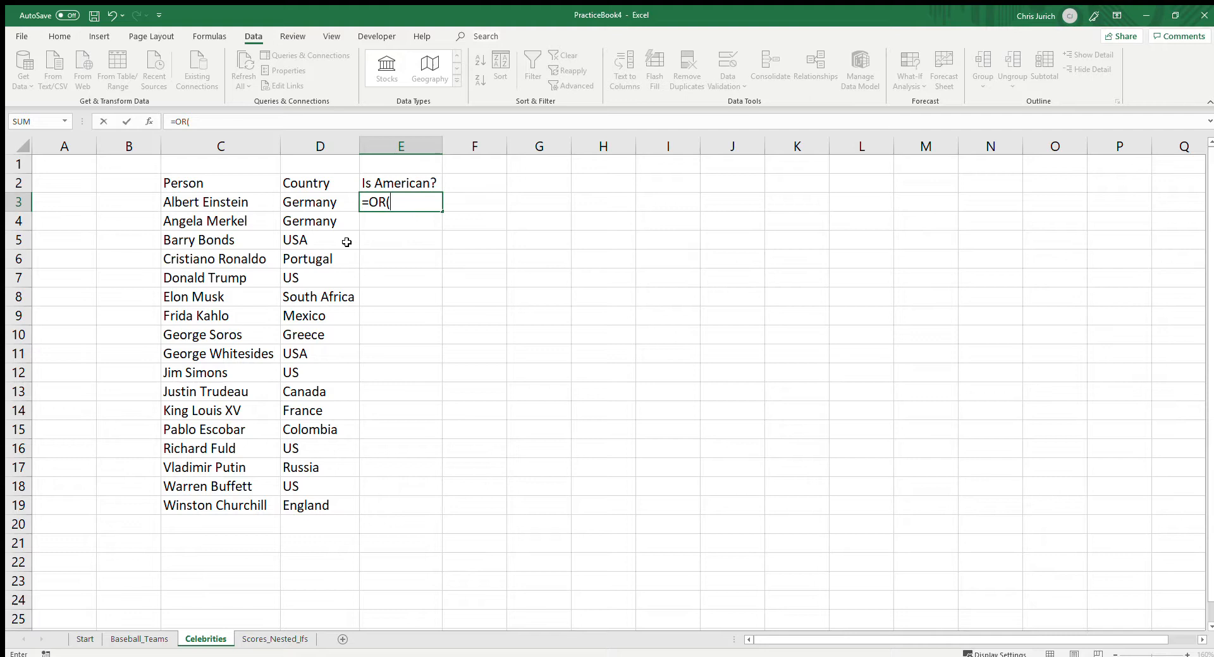
pyautogui.click(334, 204)
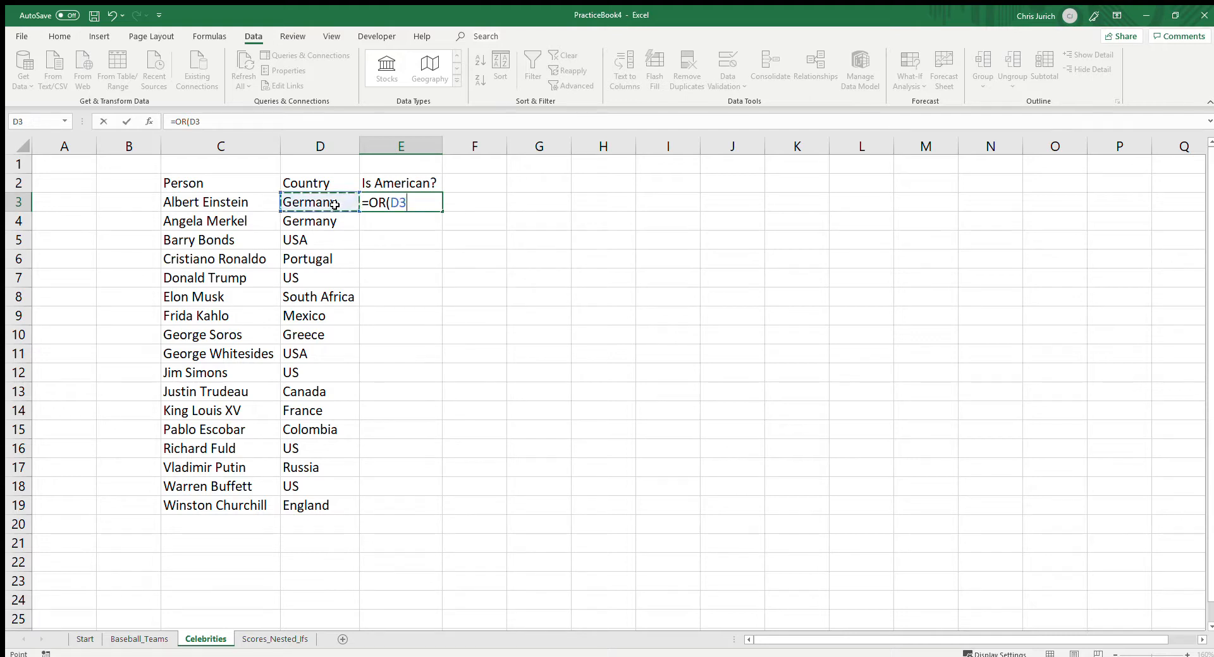
pyautogui.write('="US"')
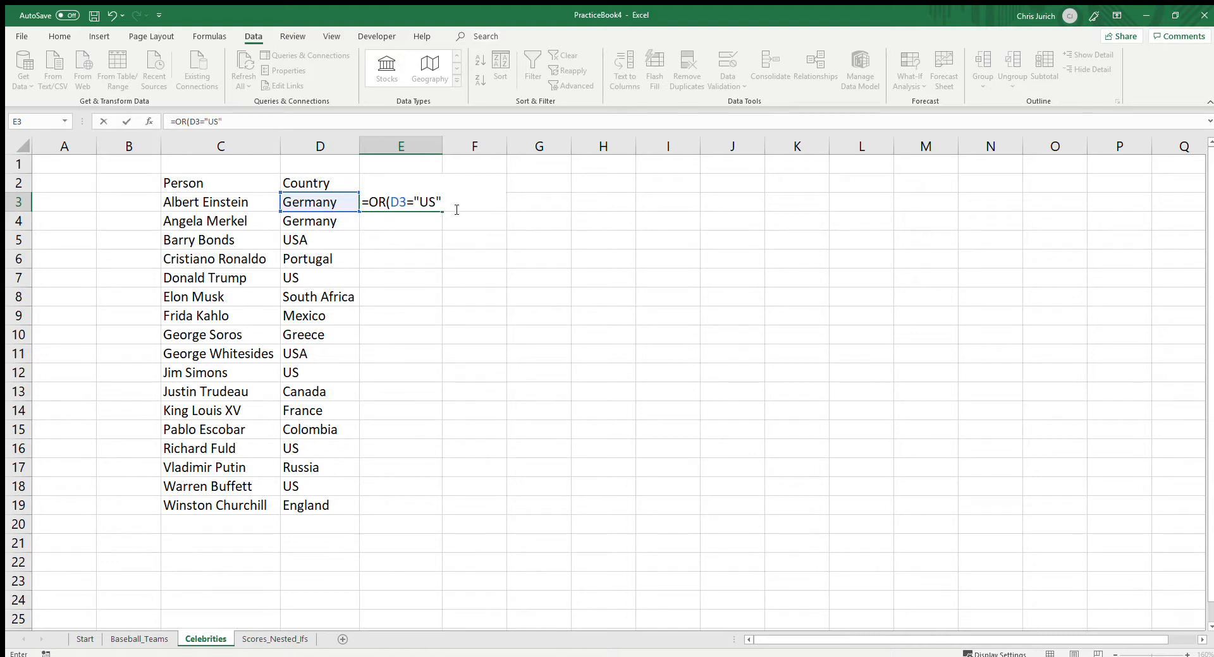
pyautogui.write(',')
pyautogui.click(308, 206)
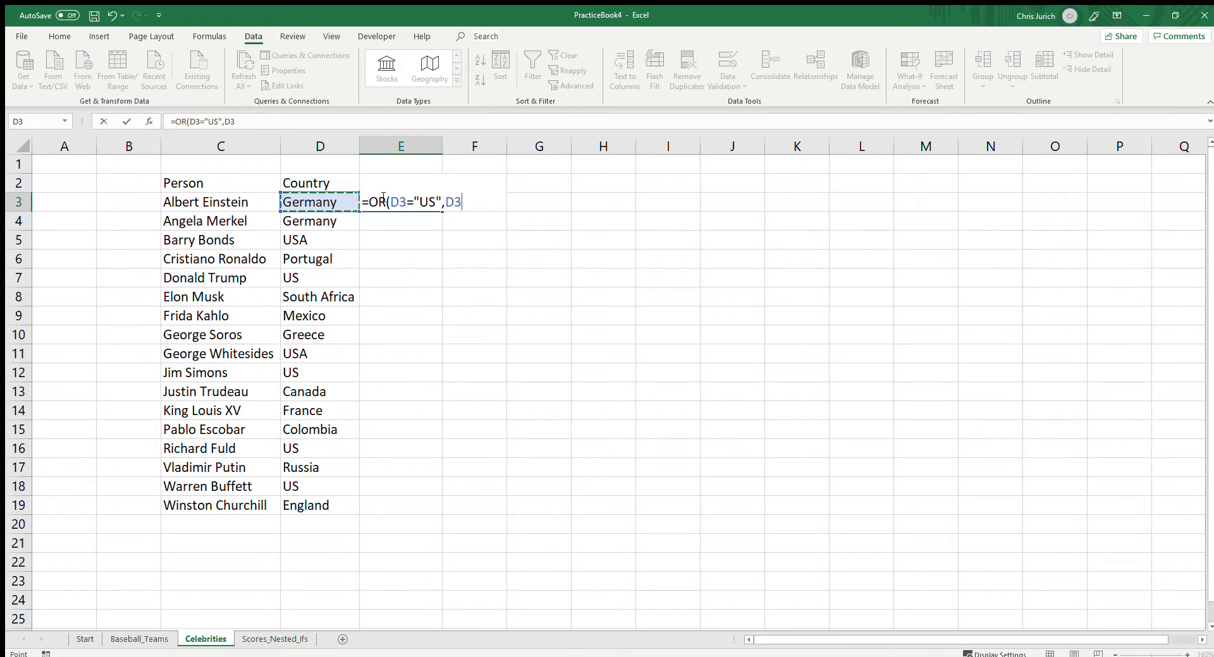
pyautogui.write('="USA"')
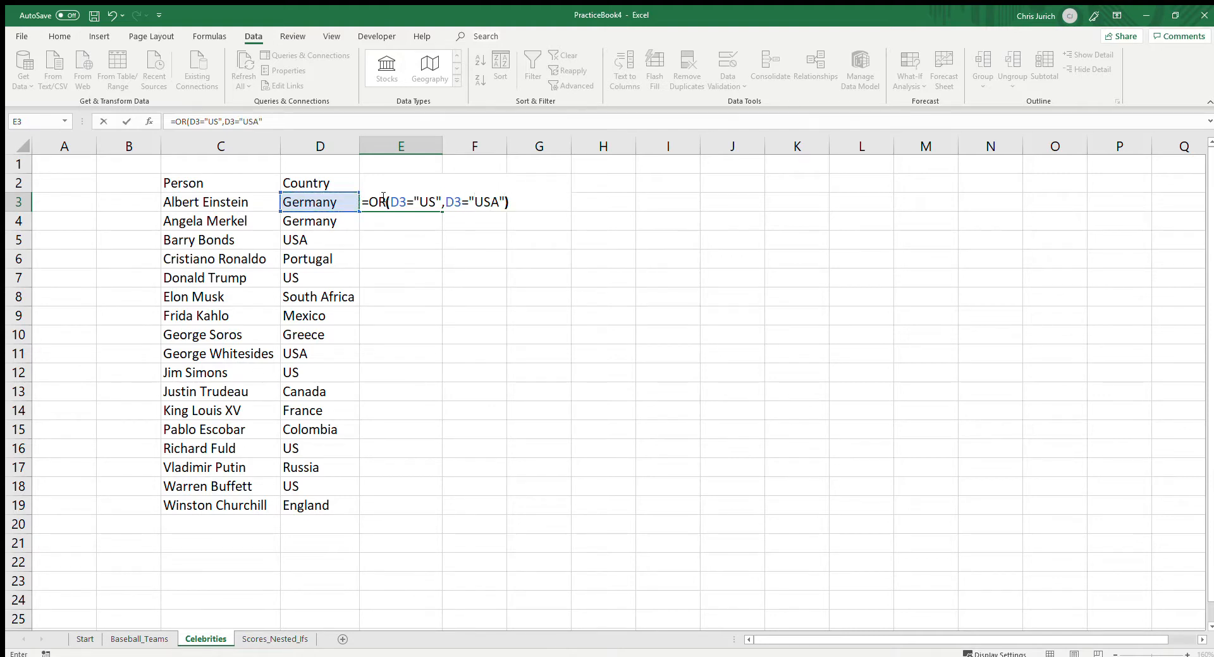
pyautogui.write(')')
pyautogui.press('Return')
# Copy the OR formula from E3 down the Is American? column to E19 and select E11
pyautogui.click(382, 197)
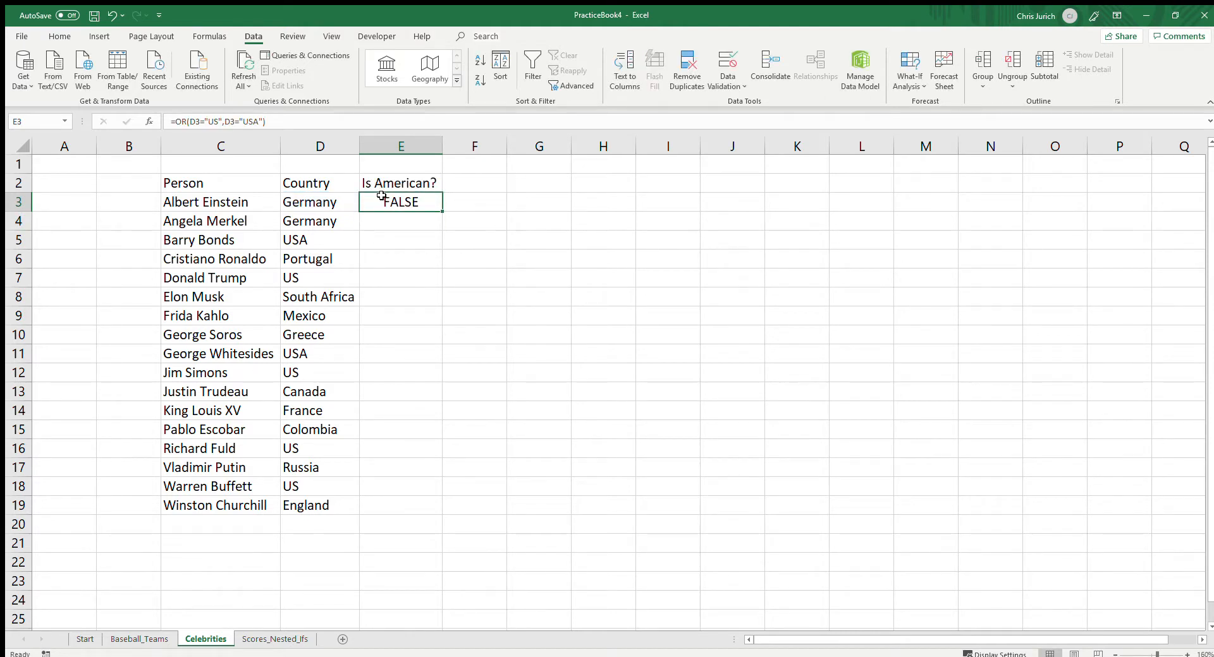
pyautogui.hotkey('shift', 'Down')
pyautogui.hotkey('shift', 'Down')
pyautogui.hotkey('shift', 'Down')
pyautogui.hotkey('shift', 'Down')
pyautogui.hotkey('shift', 'Down')
pyautogui.hotkey('shift', 'Down')
pyautogui.hotkey('shift', 'Down')
pyautogui.hotkey('shift', 'Down')
pyautogui.hotkey('shift', 'Down')
pyautogui.hotkey('shift', 'Down')
pyautogui.hotkey('shift', 'Down')
pyautogui.hotkey('shift', 'Down')
pyautogui.hotkey('shift', 'Down')
pyautogui.hotkey('shift', 'Down')
pyautogui.hotkey('shift', 'Down')
pyautogui.hotkey('shift', 'Down')
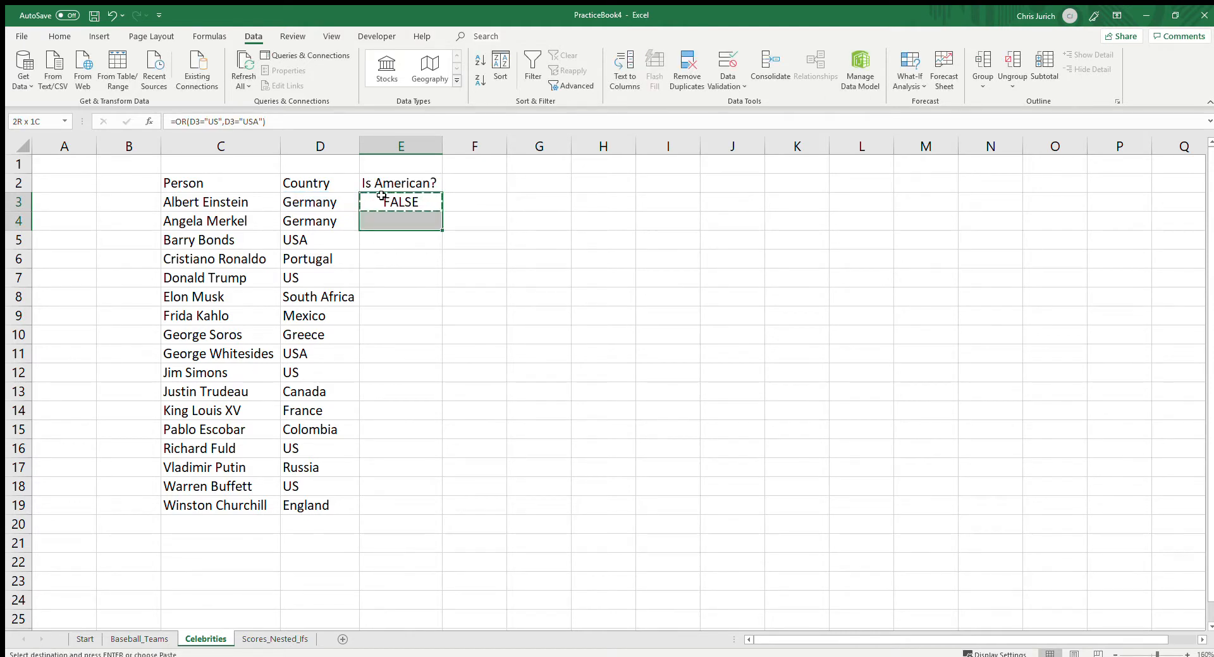
pyautogui.hotkey('ctrl', 'v')
pyautogui.press('Down')
pyautogui.press('Down')
pyautogui.press('Down')
pyautogui.press('Down')
pyautogui.press('Down')
pyautogui.press('Down')
pyautogui.press('Down')
pyautogui.press('Down')
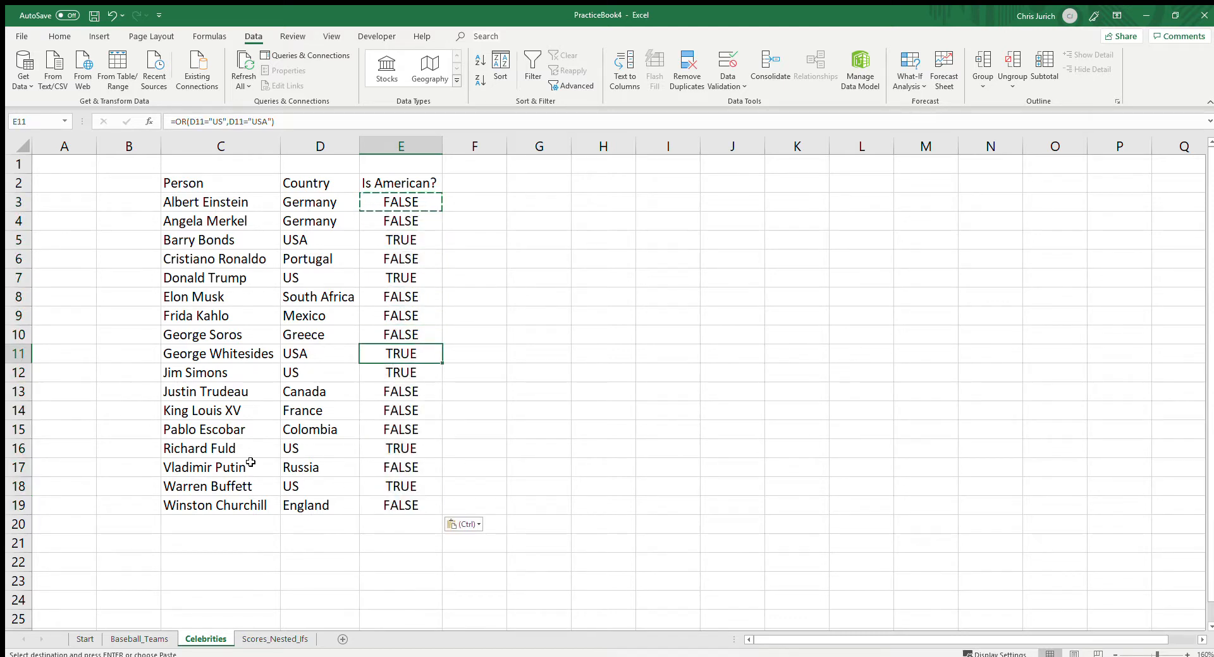
# Fill the cells C11:E12 with yellow to highlight one USA entry and one US entry
pyautogui.moveTo(392, 366); pyautogui.dragTo(395, 345)
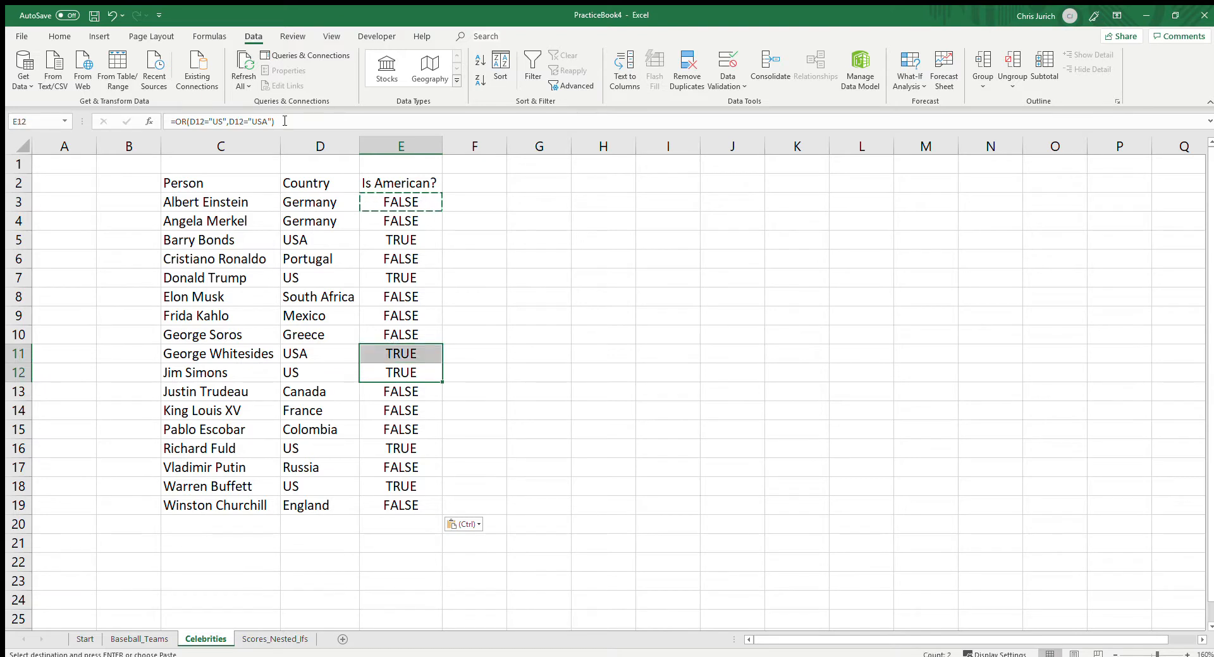
pyautogui.click(196, 337)
pyautogui.moveTo(199, 354); pyautogui.dragTo(404, 374)
pyautogui.click(55, 41)
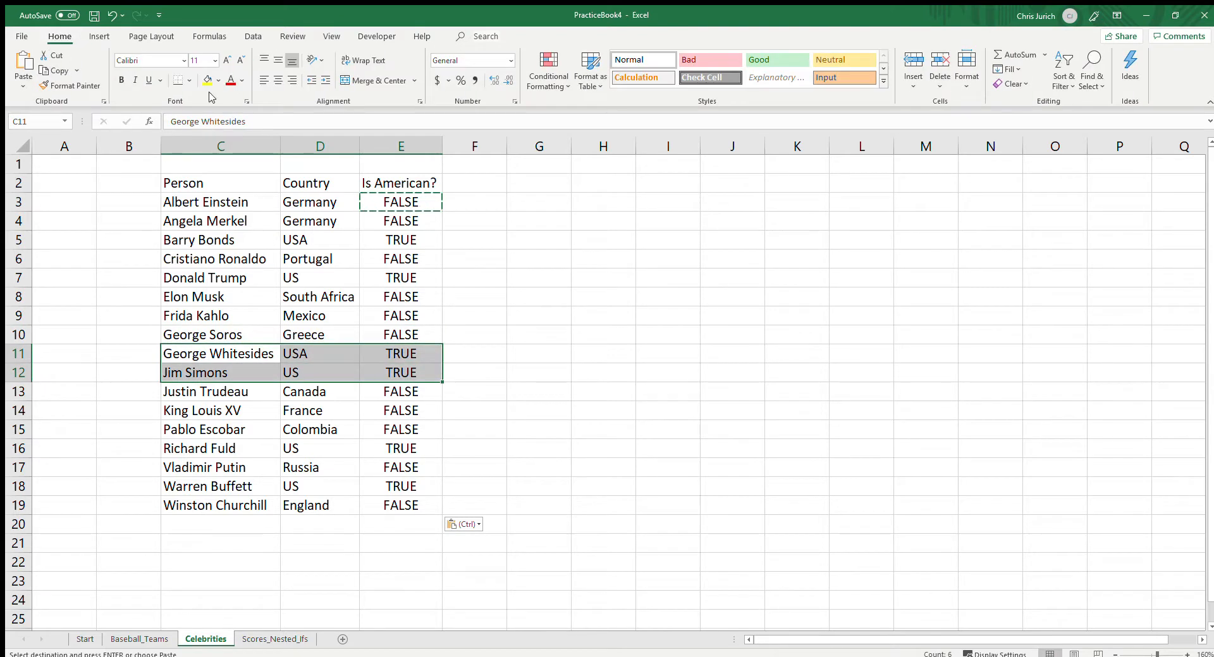
pyautogui.click(208, 79)
pyautogui.click(318, 292)
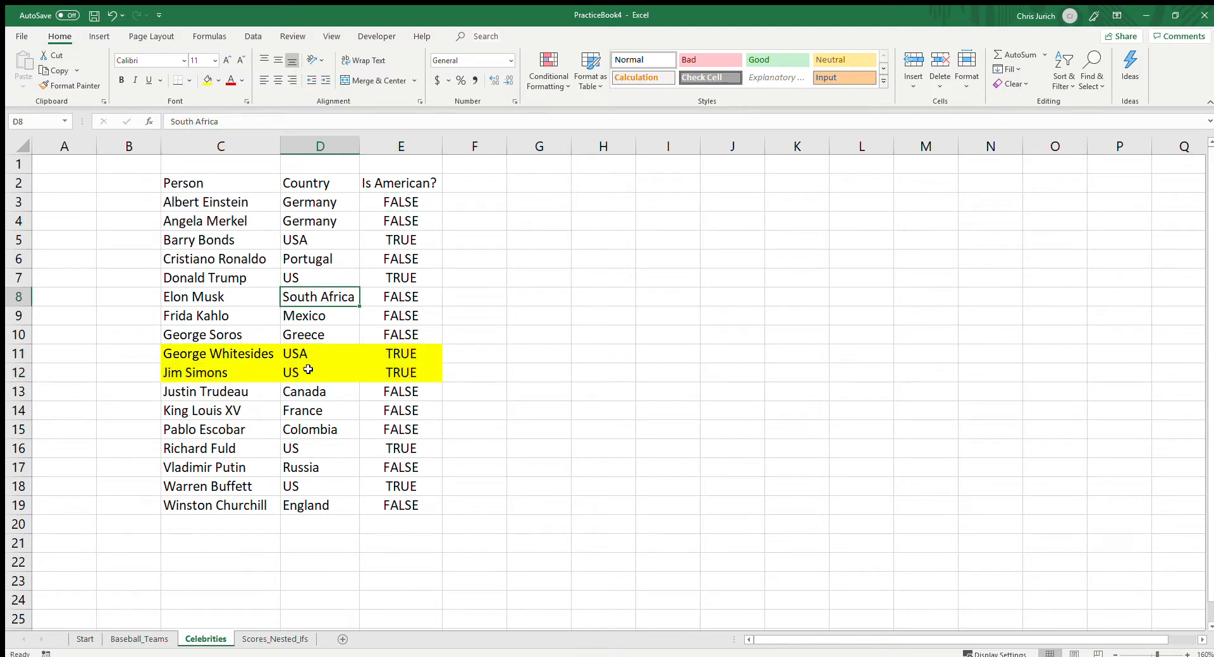
# Examine the OR formula and its cell references in E11
pyautogui.click(411, 358)
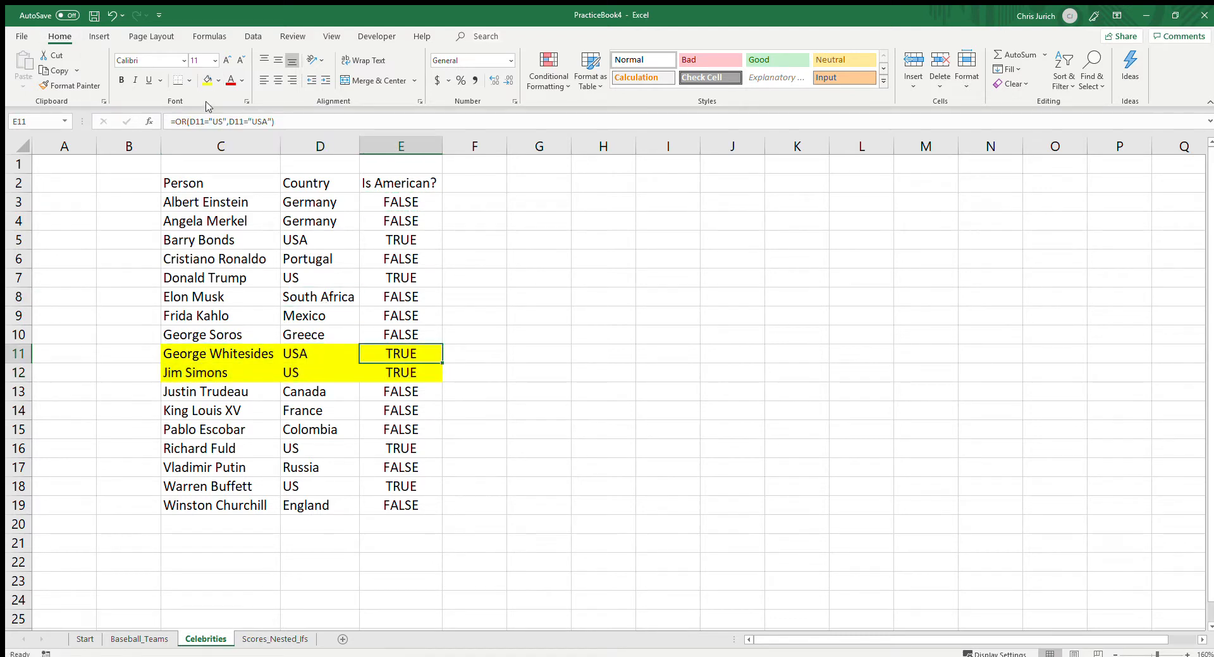
pyautogui.click(287, 122)
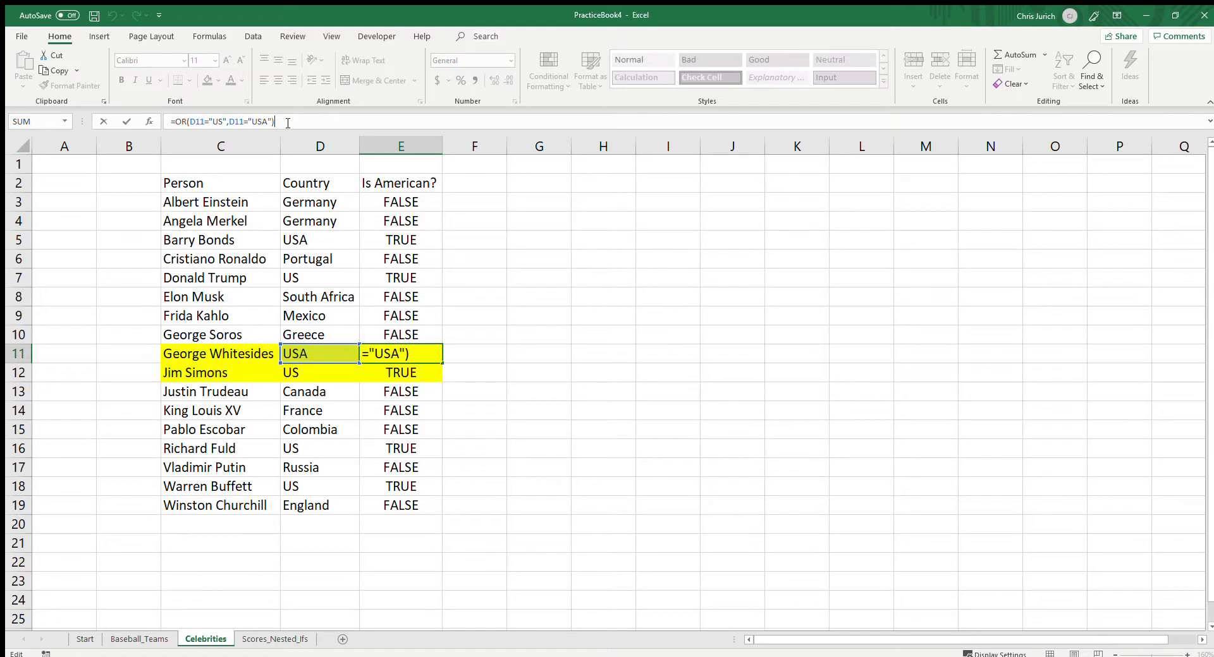
pyautogui.press('Return')
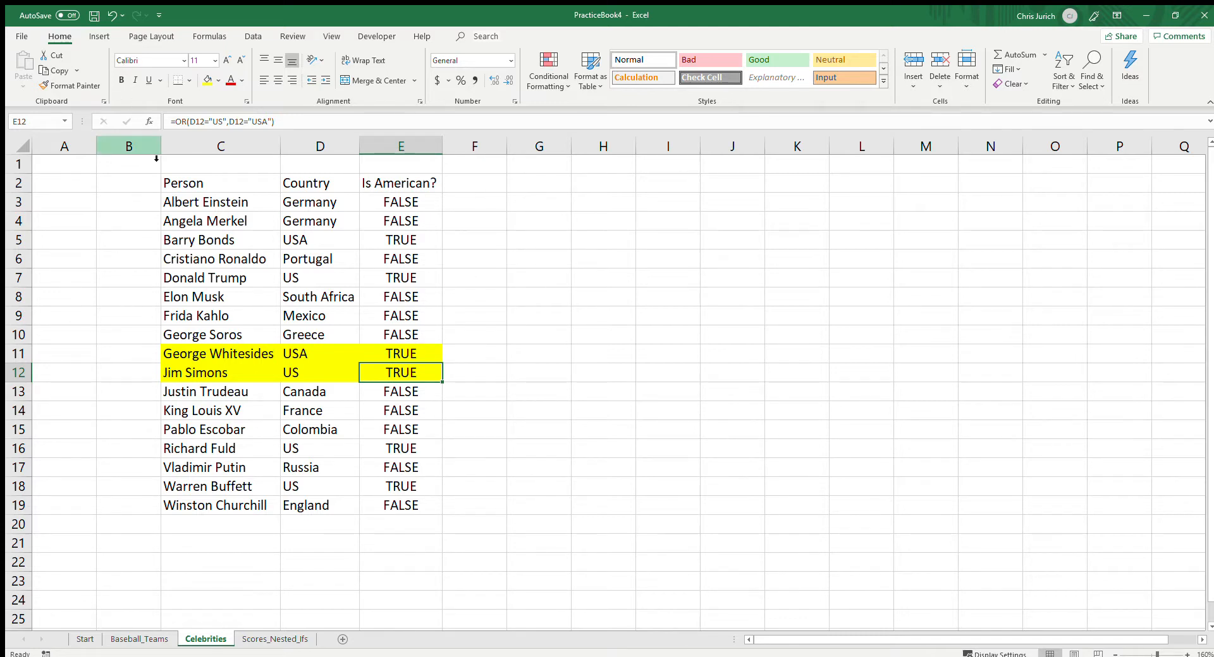
pyautogui.click(406, 350)
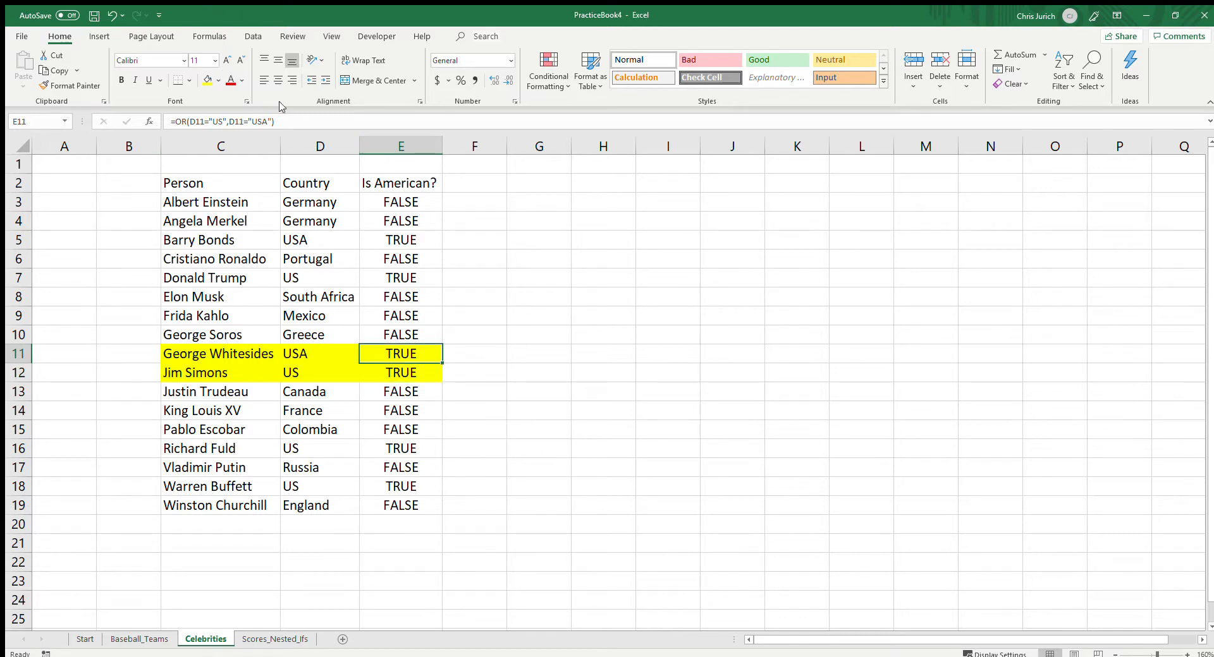
# Wrap the OR test in E3 in an IF function so the formula reads =IF(OR(D3="US",D3="USA"),"Y","N")
pyautogui.click(403, 208)
pyautogui.click(174, 121)
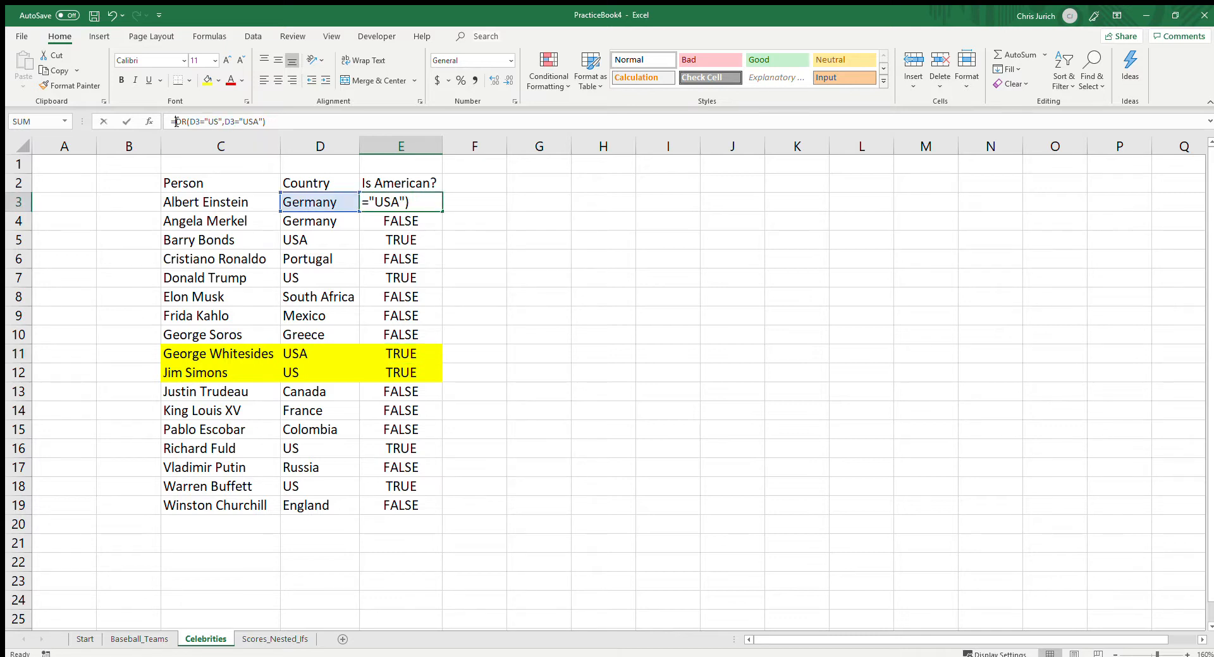
pyautogui.write('IF')
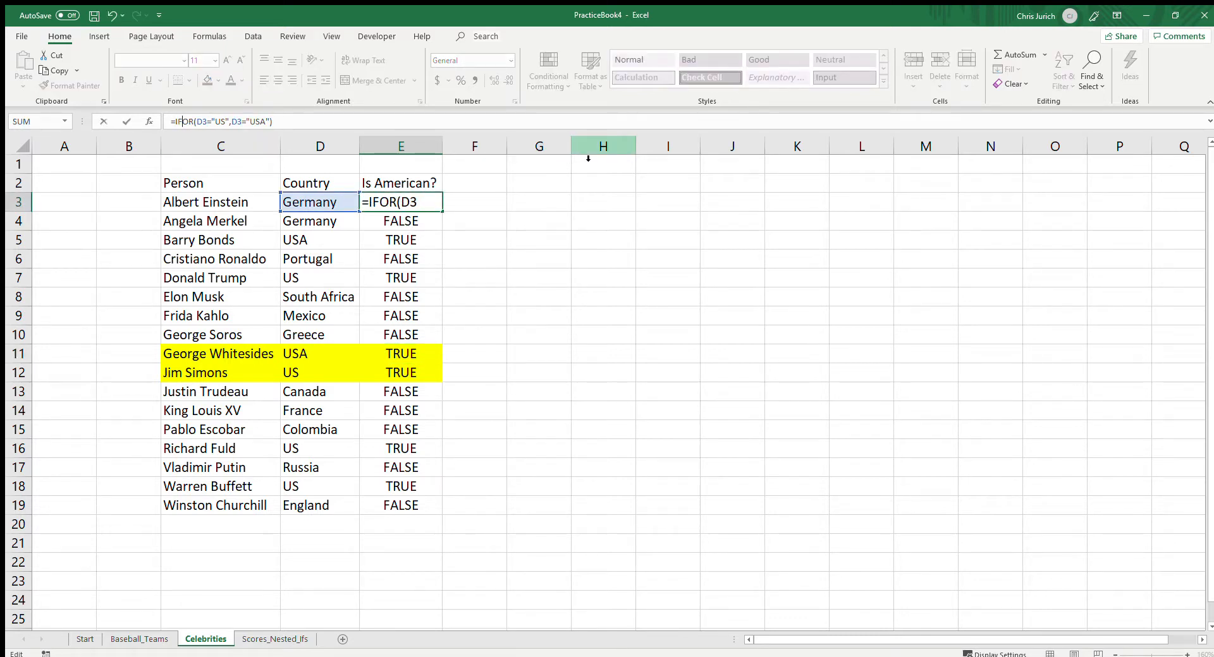
pyautogui.write('(')
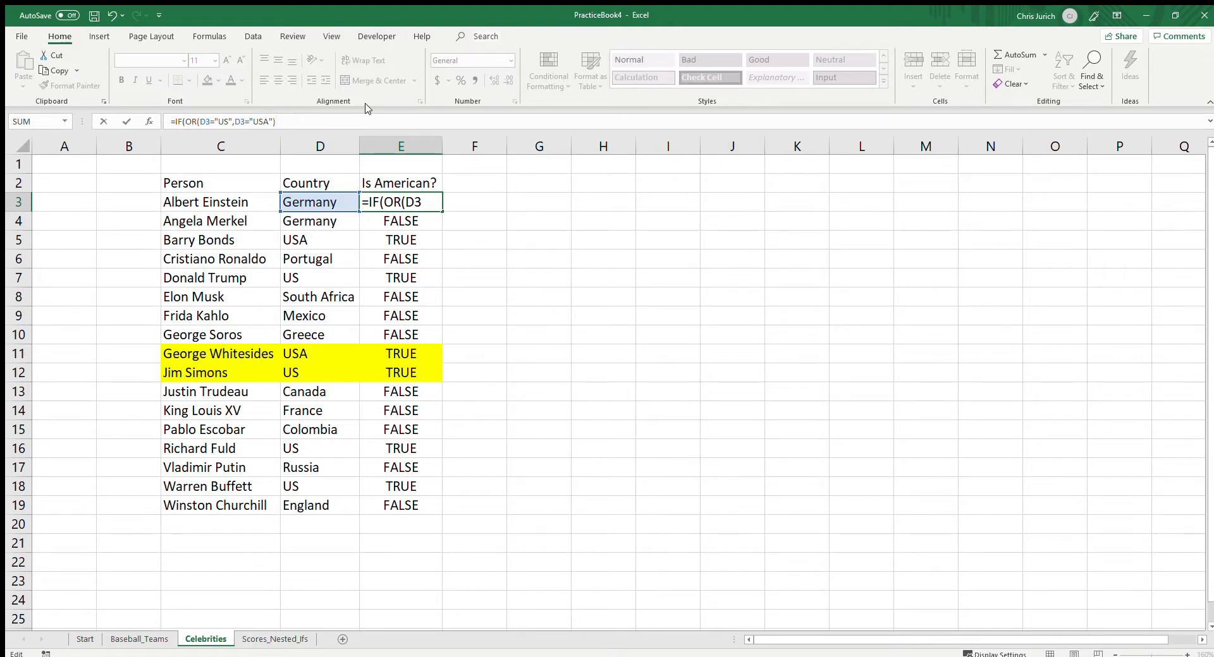
pyautogui.write(',"Y","N")')
pyautogui.press('Return')
pyautogui.press('Up')
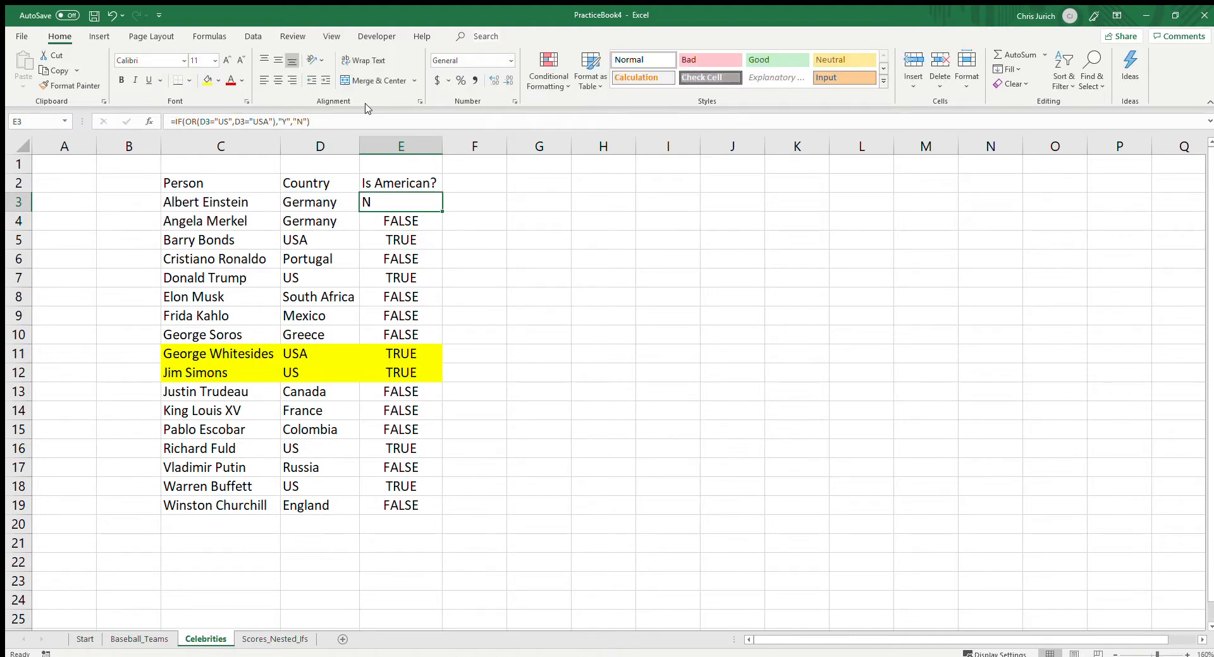
# Copy the IF formula from E3 down to E19 and center the results in the Is American? column
pyautogui.hotkey('ctrl', 'c')
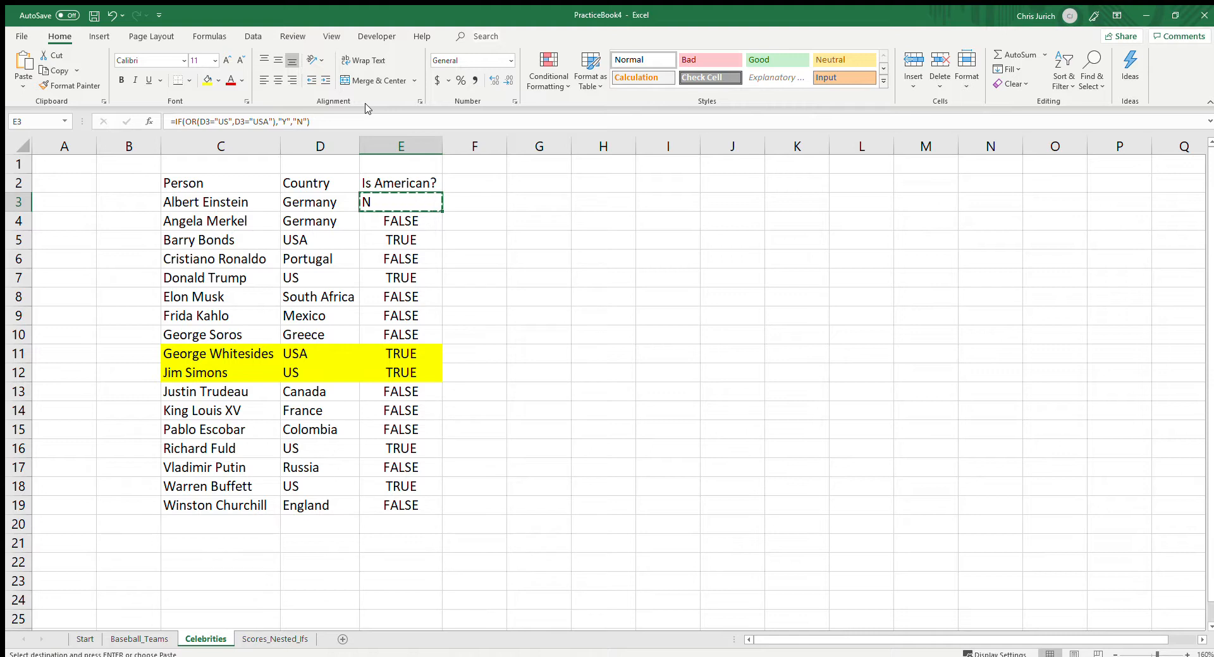
pyautogui.hotkey('ctrl', 'shift', 'Down')
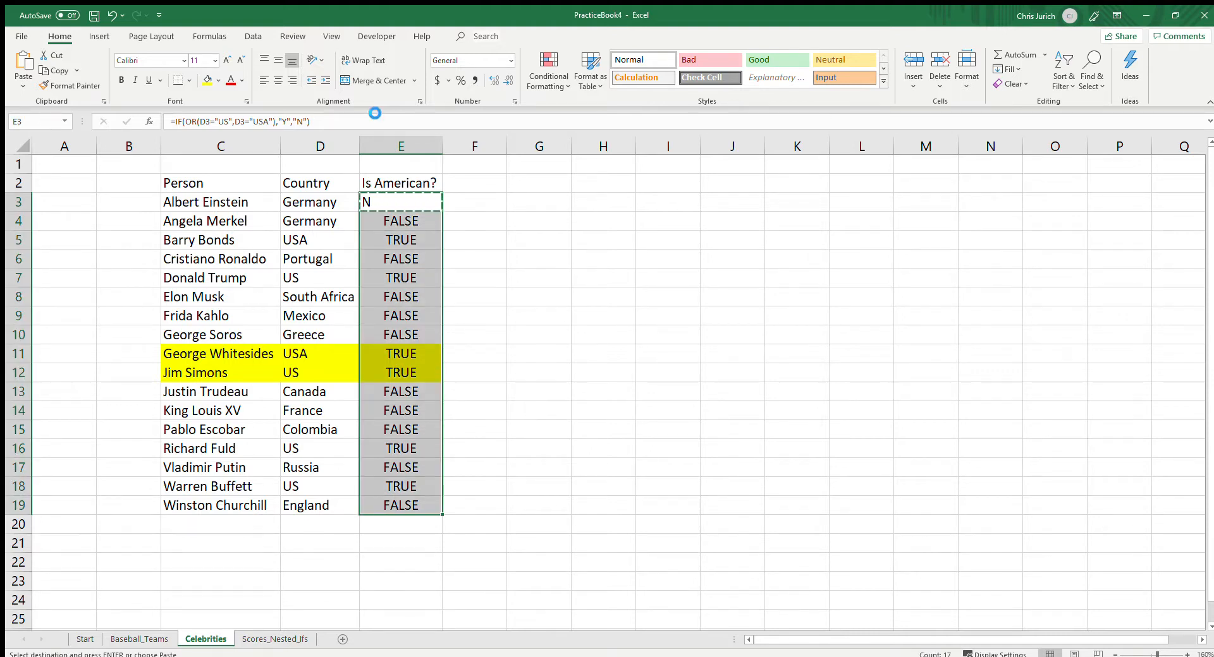
pyautogui.hotkey('ctrl', 'v')
pyautogui.click(279, 81)
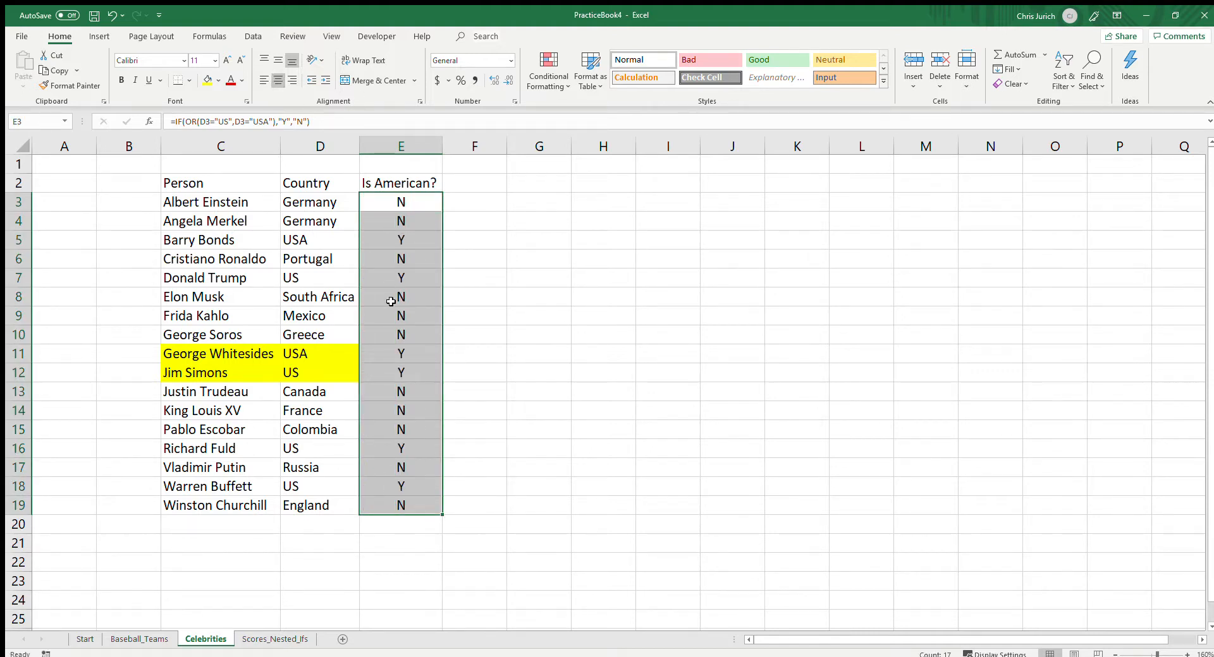
# Remove the yellow fill from cells C11:D12
pyautogui.click(390, 301)
pyautogui.moveTo(402, 203); pyautogui.dragTo(398, 500)
pyautogui.moveTo(212, 362); pyautogui.dragTo(299, 368)
pyautogui.click(207, 80)
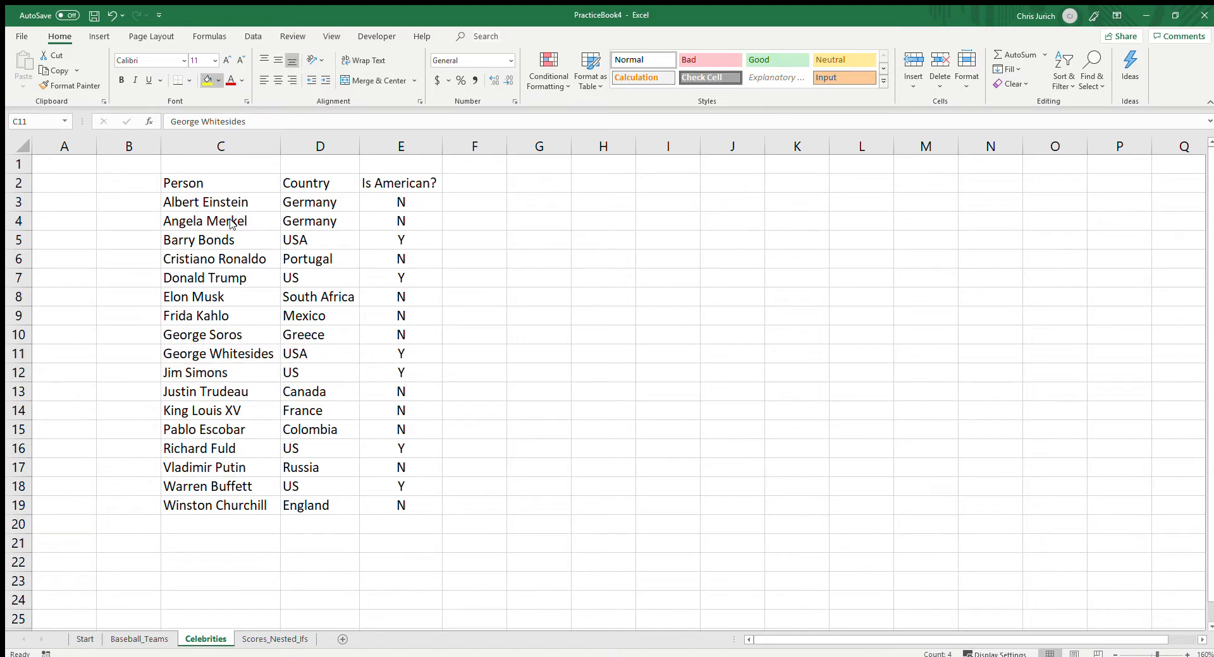
pyautogui.moveTo(209, 203); pyautogui.dragTo(395, 506)
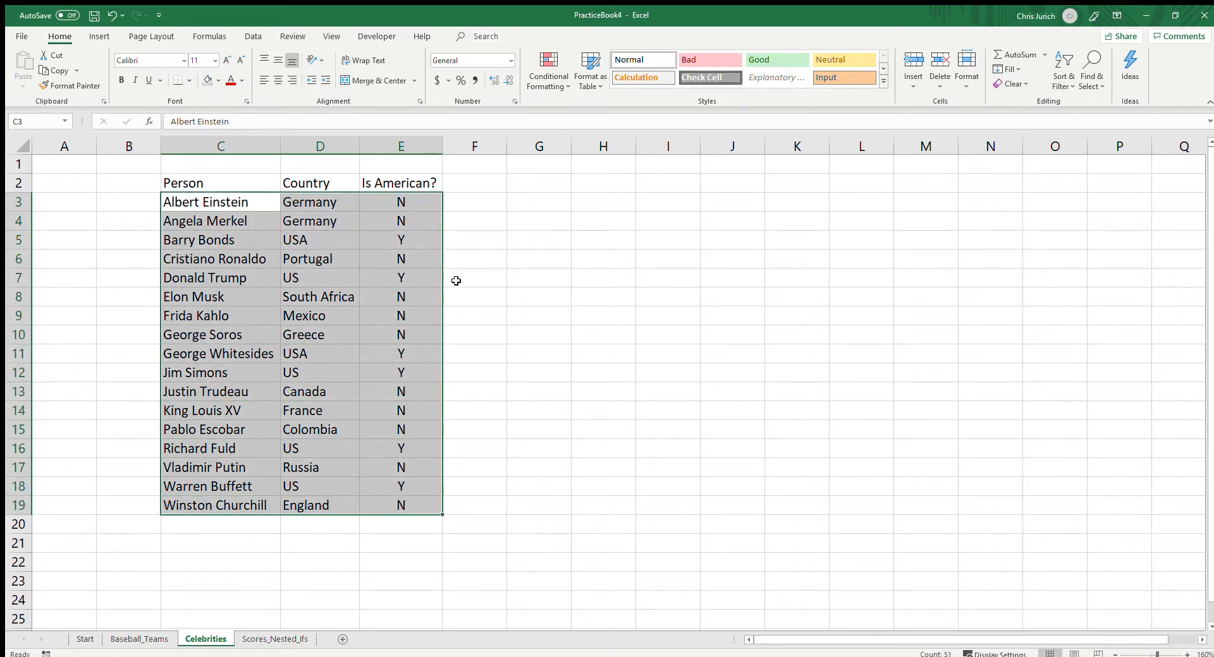
pyautogui.moveTo(412, 205); pyautogui.dragTo(408, 506)
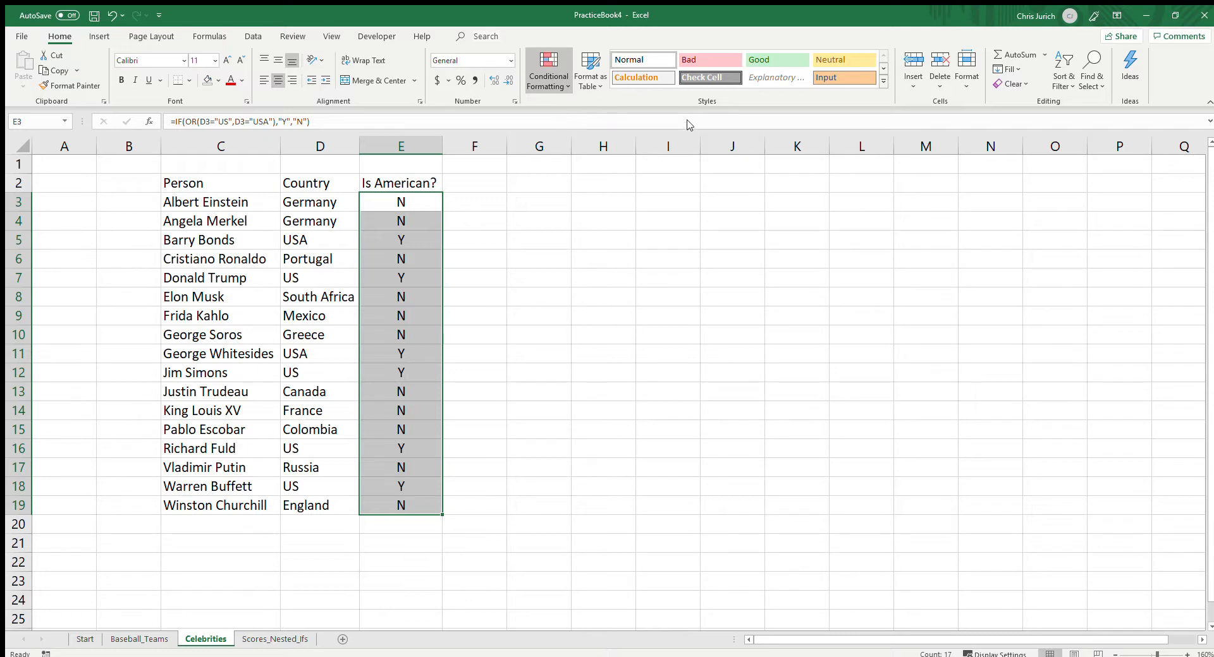
pyautogui.click(686, 226)
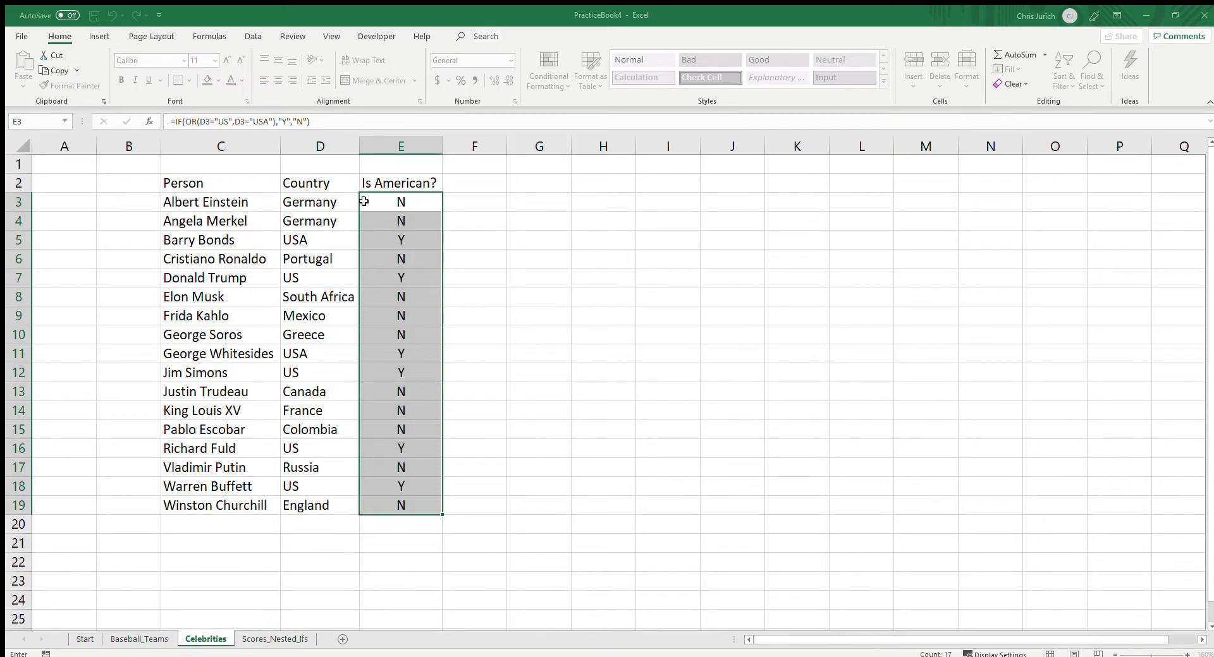
pyautogui.moveTo(408, 374); pyautogui.dragTo(428, 450)
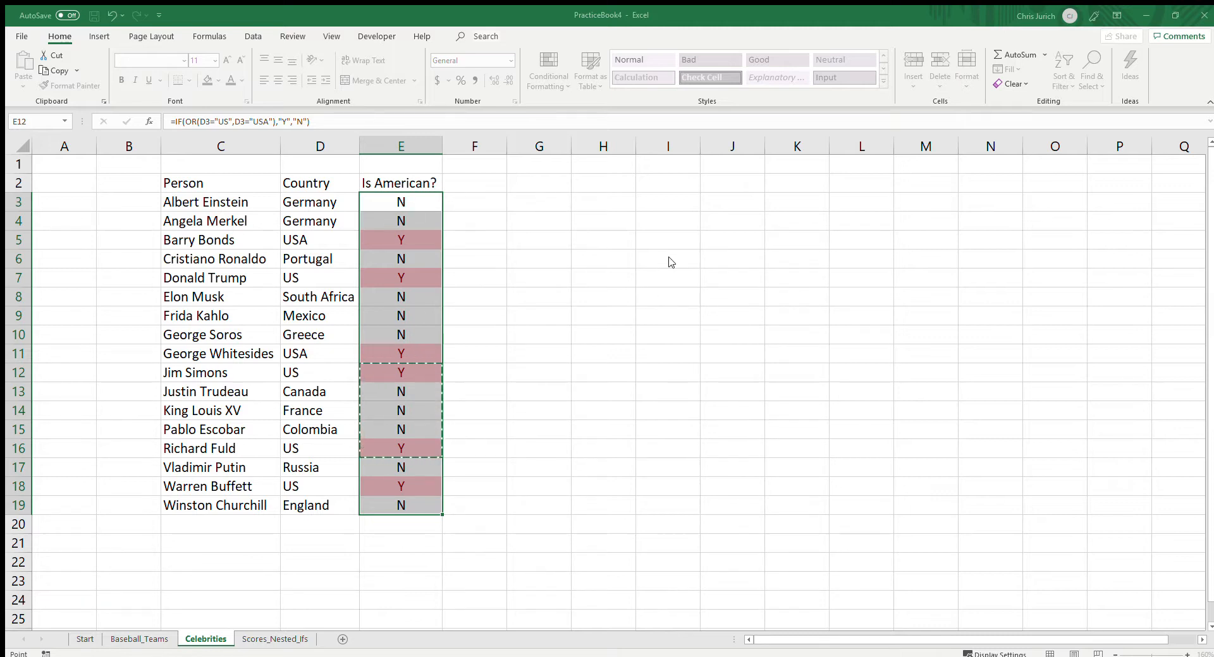
pyautogui.moveTo(419, 201); pyautogui.dragTo(405, 506)
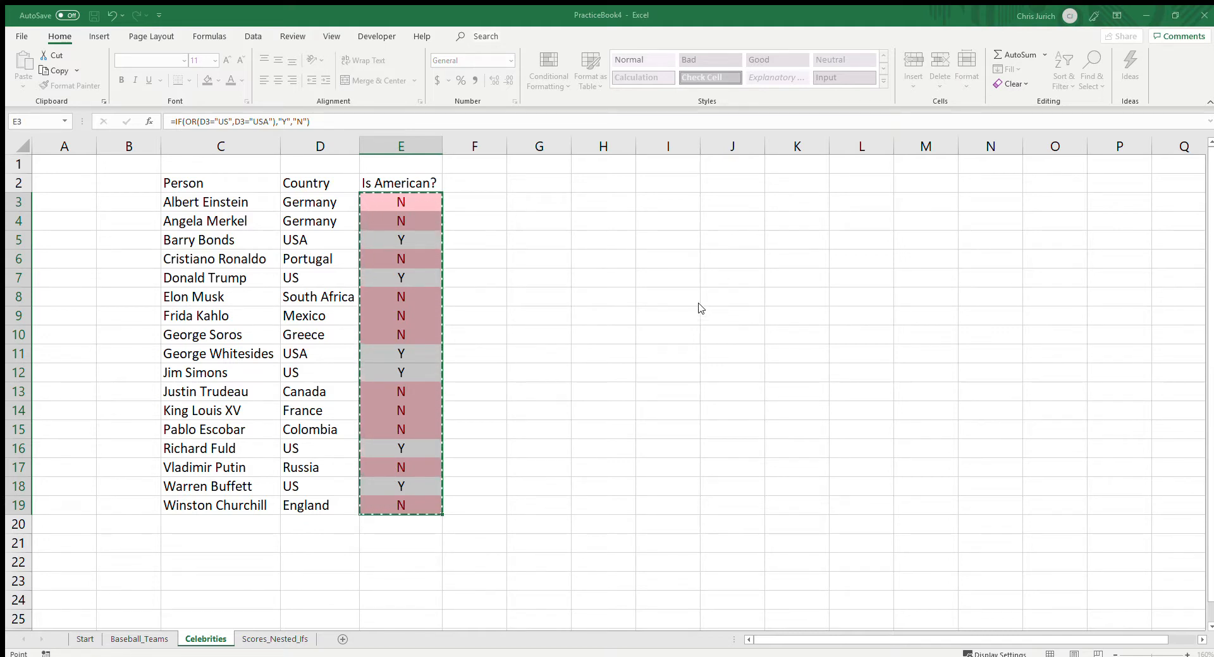
pyautogui.click(732, 261)
pyautogui.press('BackSpace')
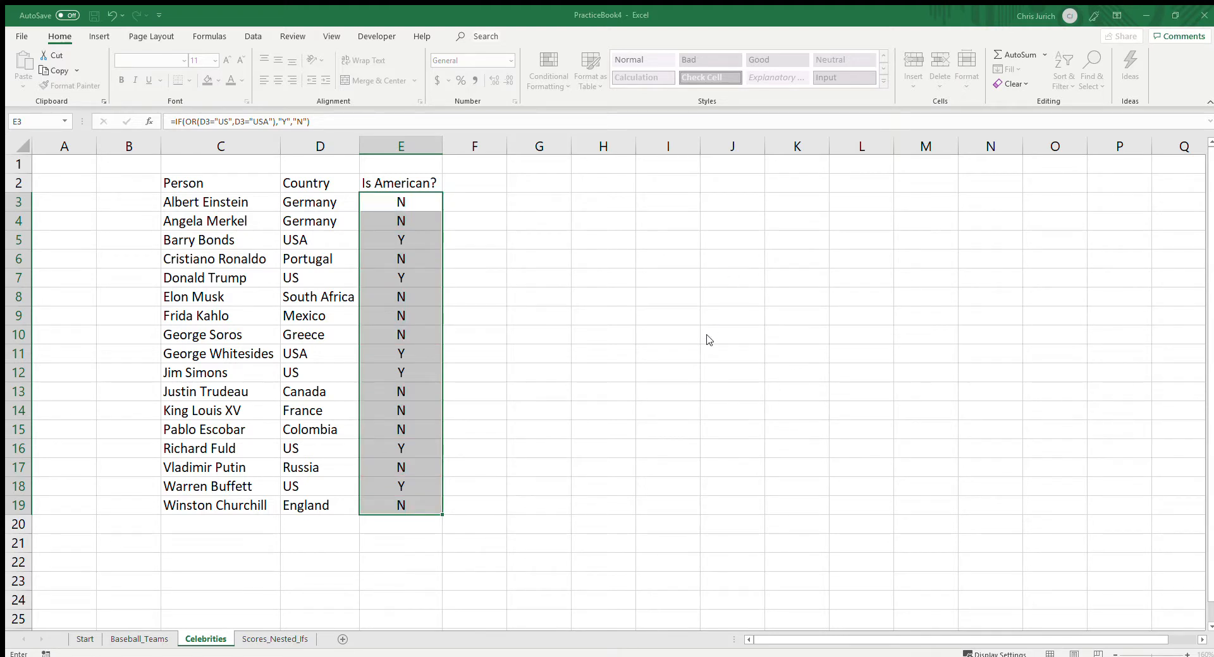
pyautogui.click(799, 321)
# Add a conditional formatting rule to E3:E19 that gives the N results a light red fill and dark red text
pyautogui.click(381, 240)
pyautogui.click(394, 203)
pyautogui.moveTo(399, 214); pyautogui.dragTo(401, 506)
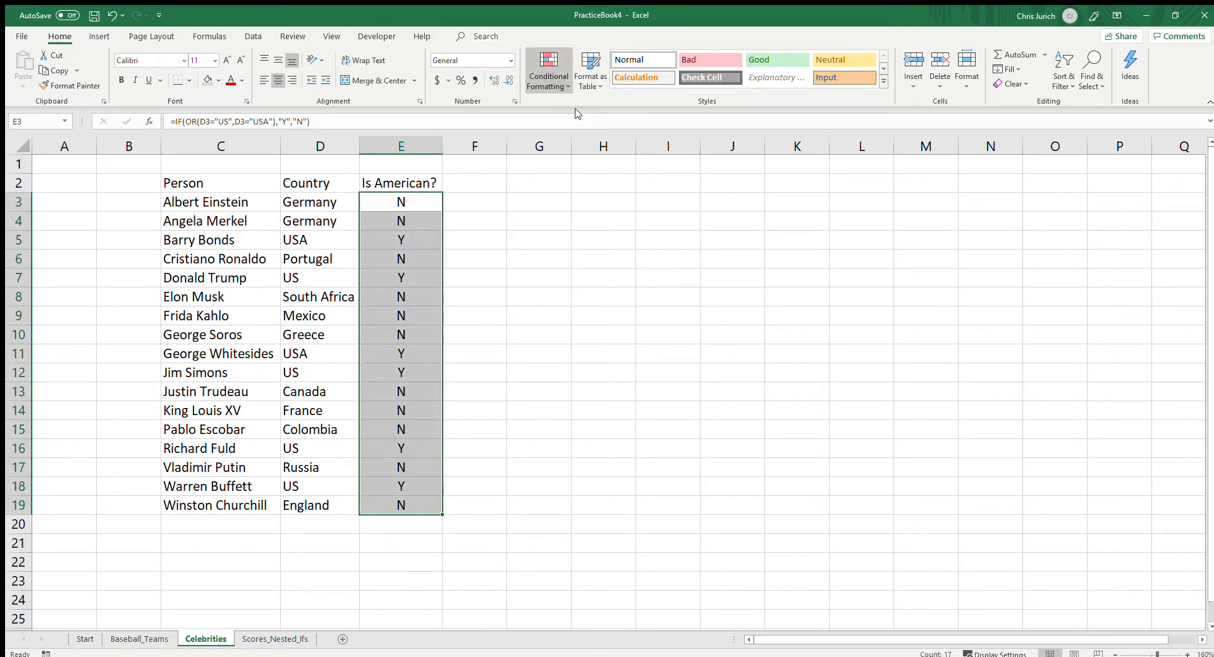
pyautogui.click(714, 237)
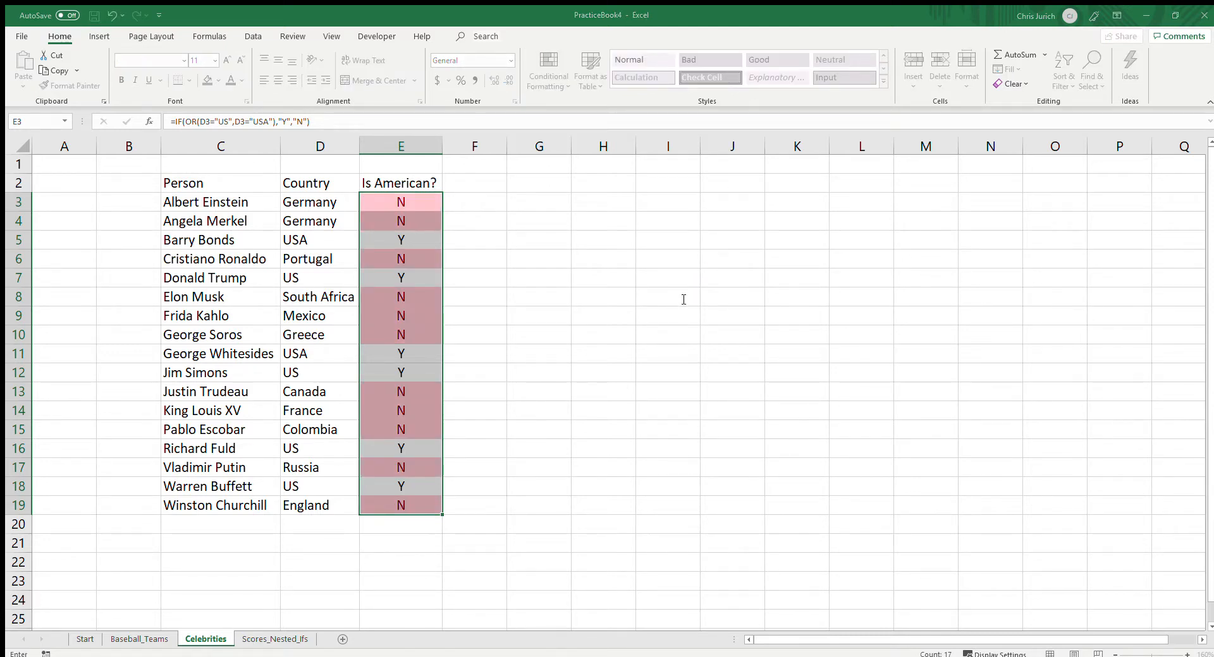
pyautogui.click(639, 333)
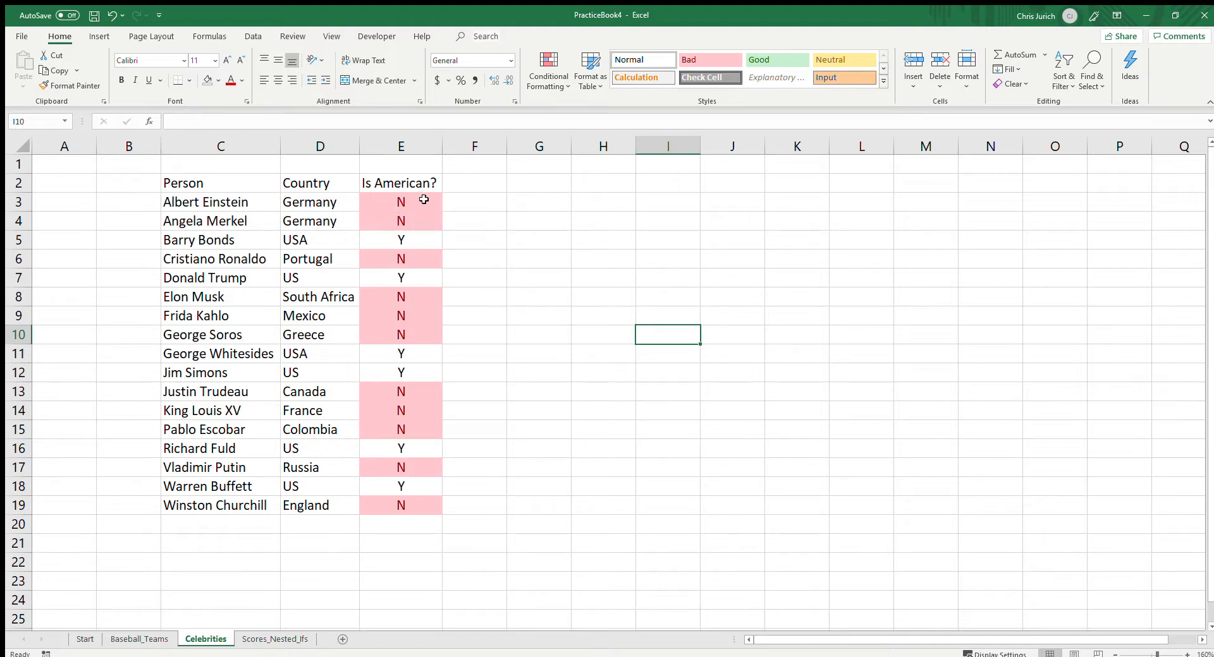
# Change the country in D3 to US to test the formula and the conditional formatting
pyautogui.click(332, 199)
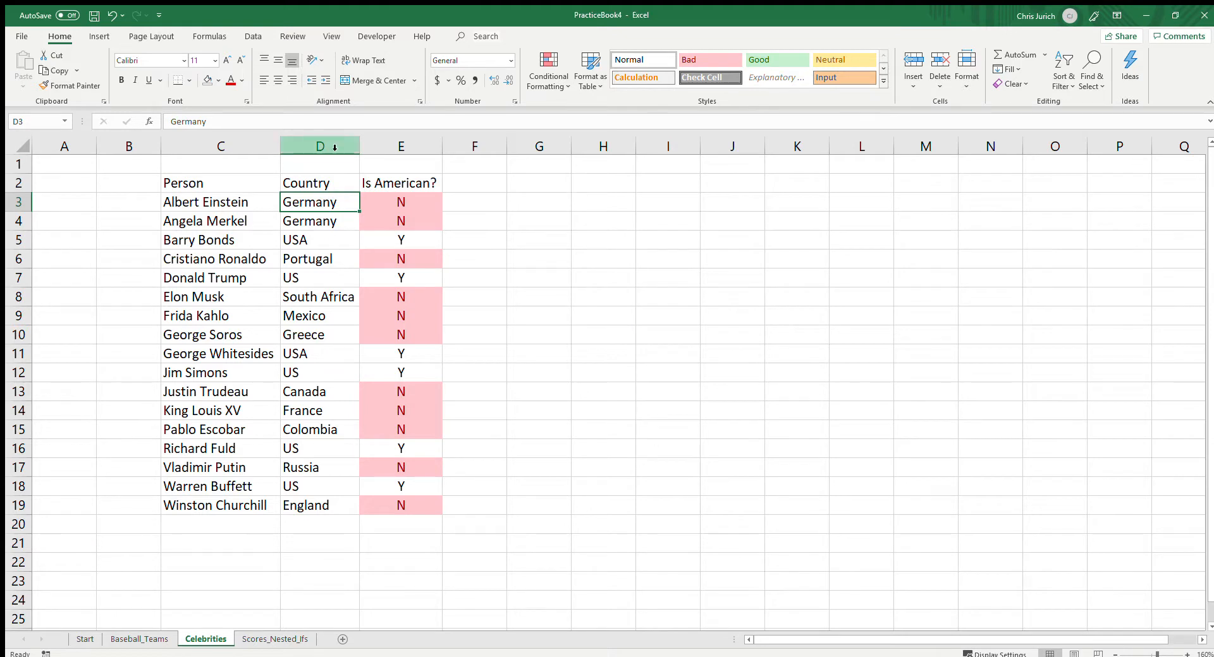
pyautogui.write('US')
pyautogui.press('Return')
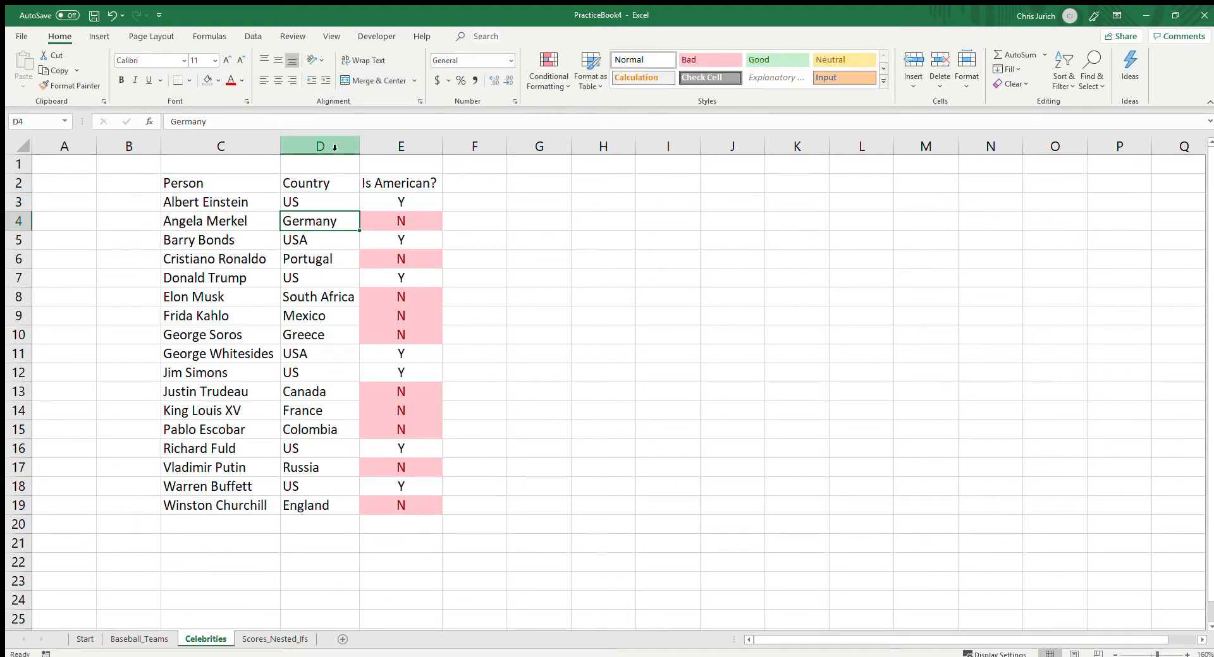
# Check the IF formula in E3 against its country cell and undo the country change in D3
pyautogui.press('Up')
pyautogui.press('Right')
pyautogui.press('F2')
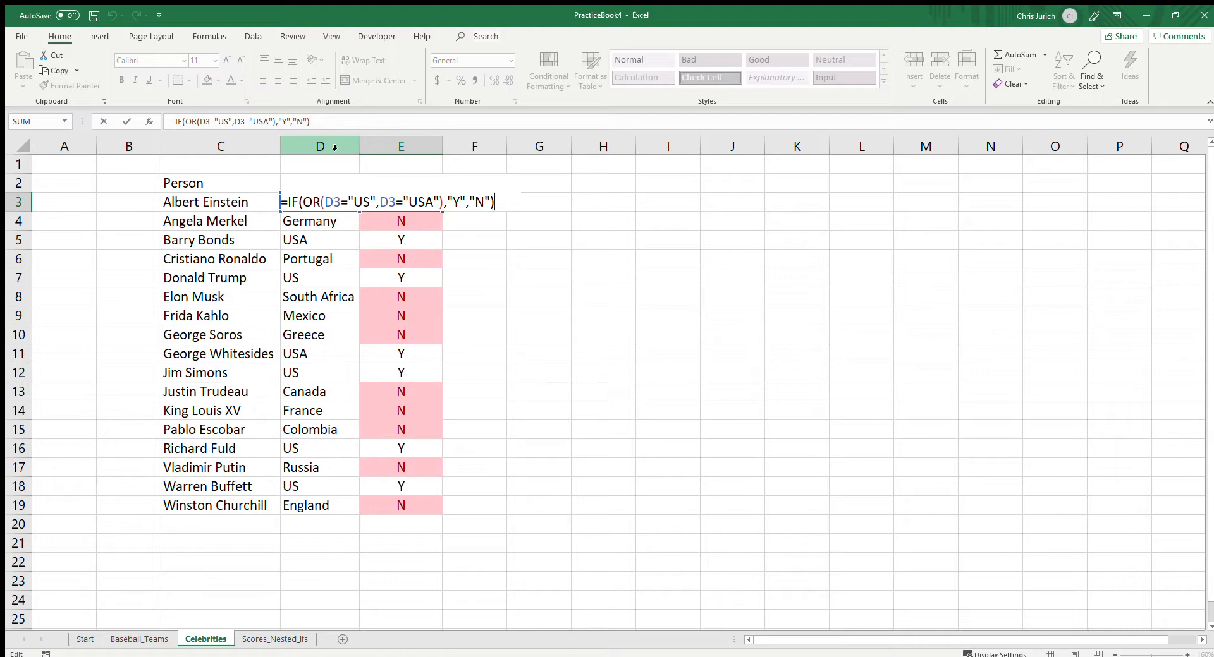
pyautogui.press('Escape')
pyautogui.press('Left')
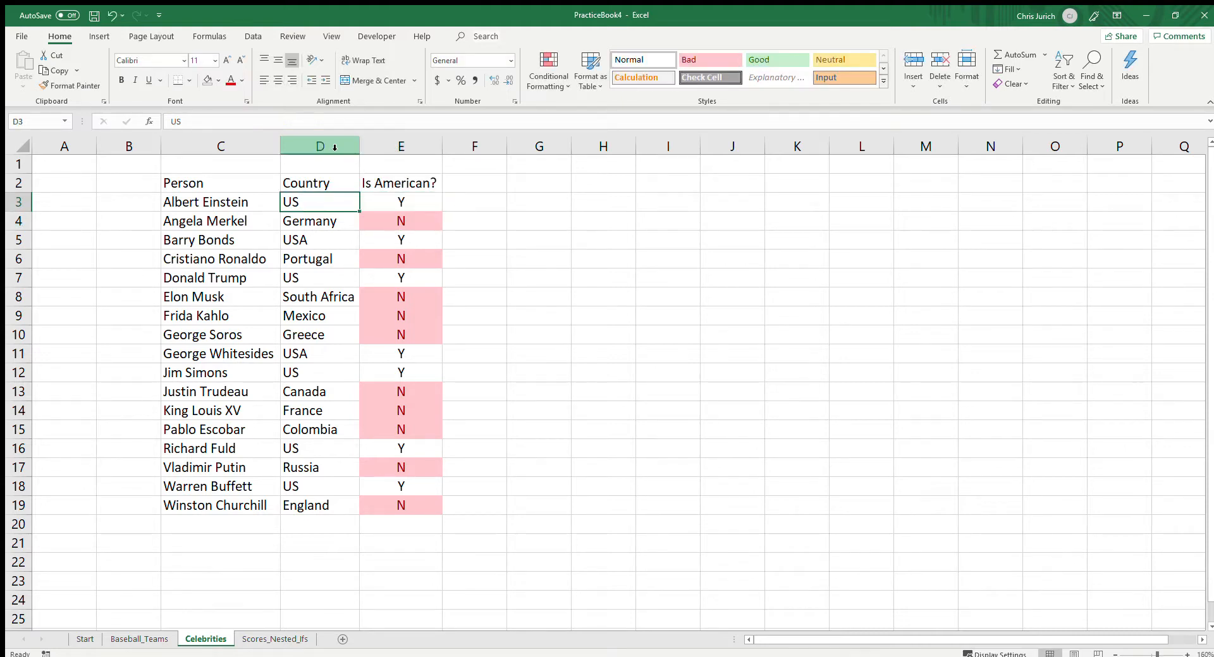
pyautogui.press('Right')
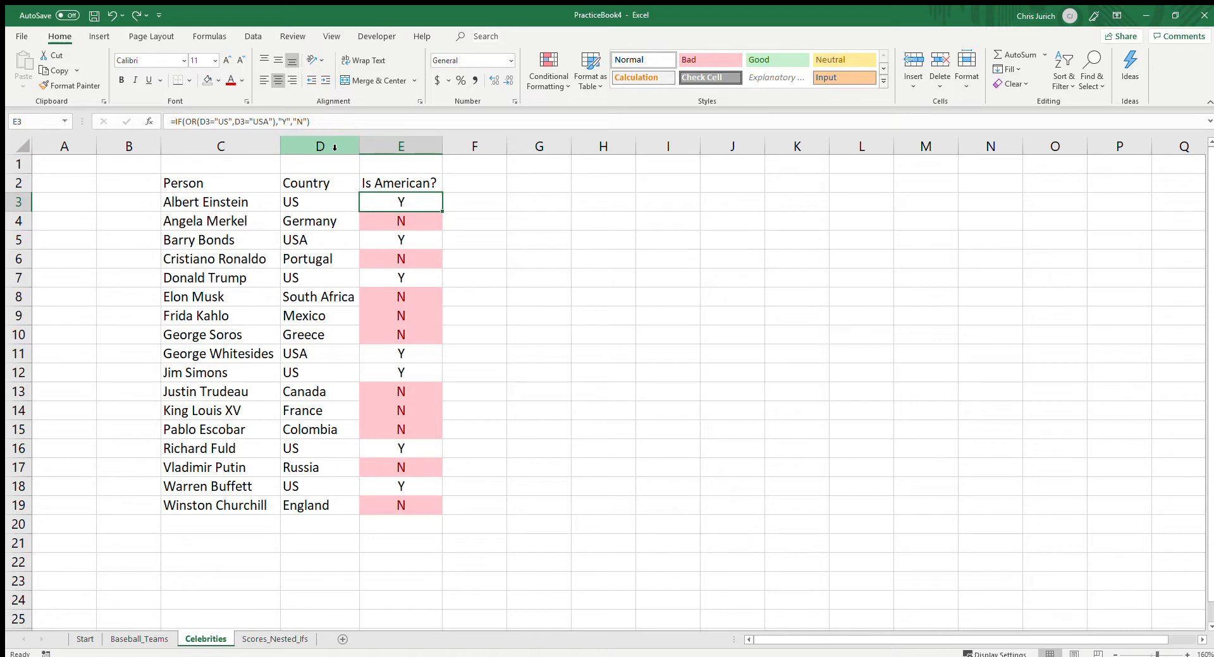
pyautogui.hotkey('ctrl', 'z')
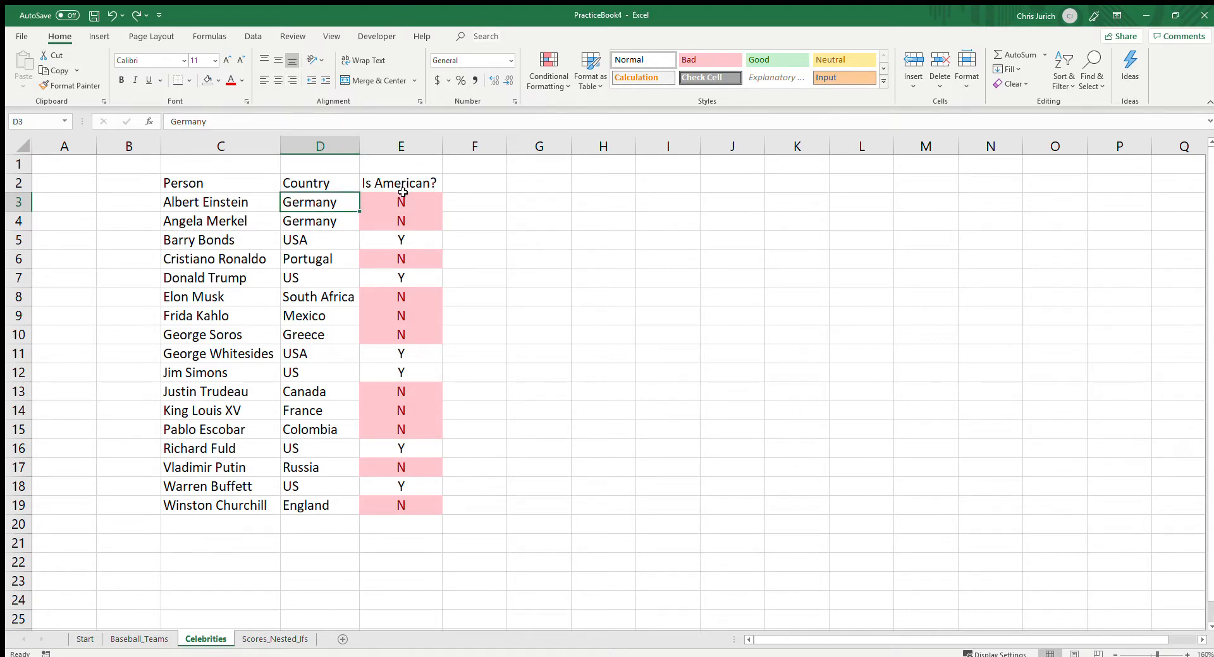
pyautogui.moveTo(401, 195); pyautogui.dragTo(382, 510)
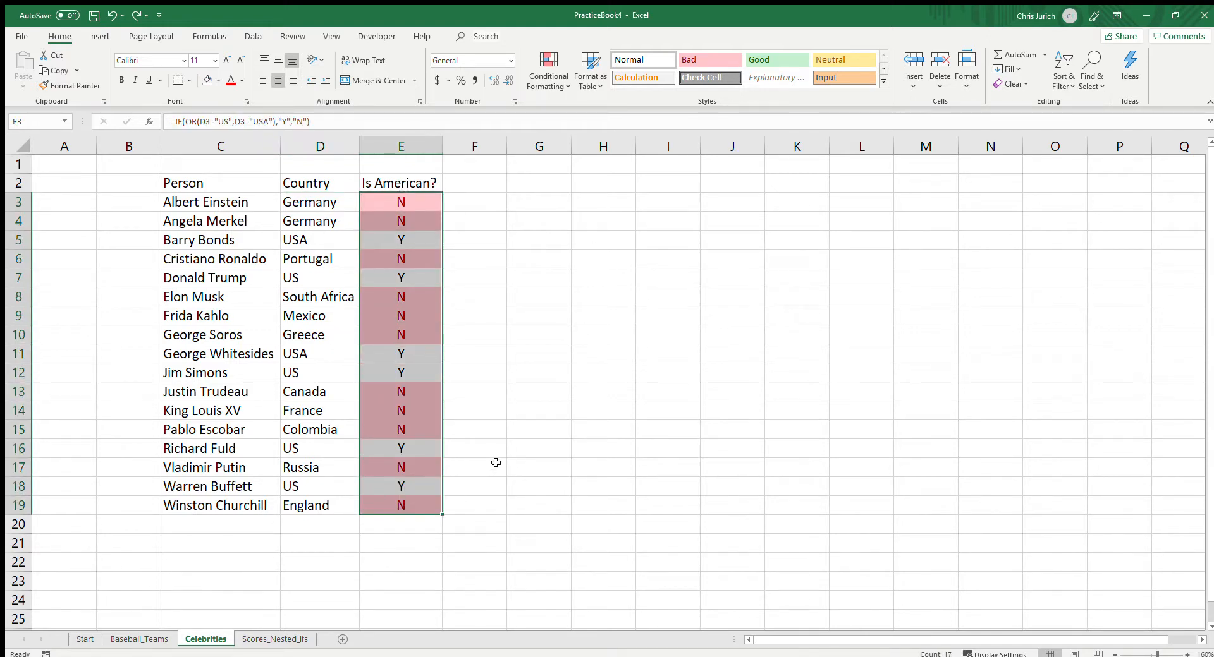
pyautogui.click(641, 339)
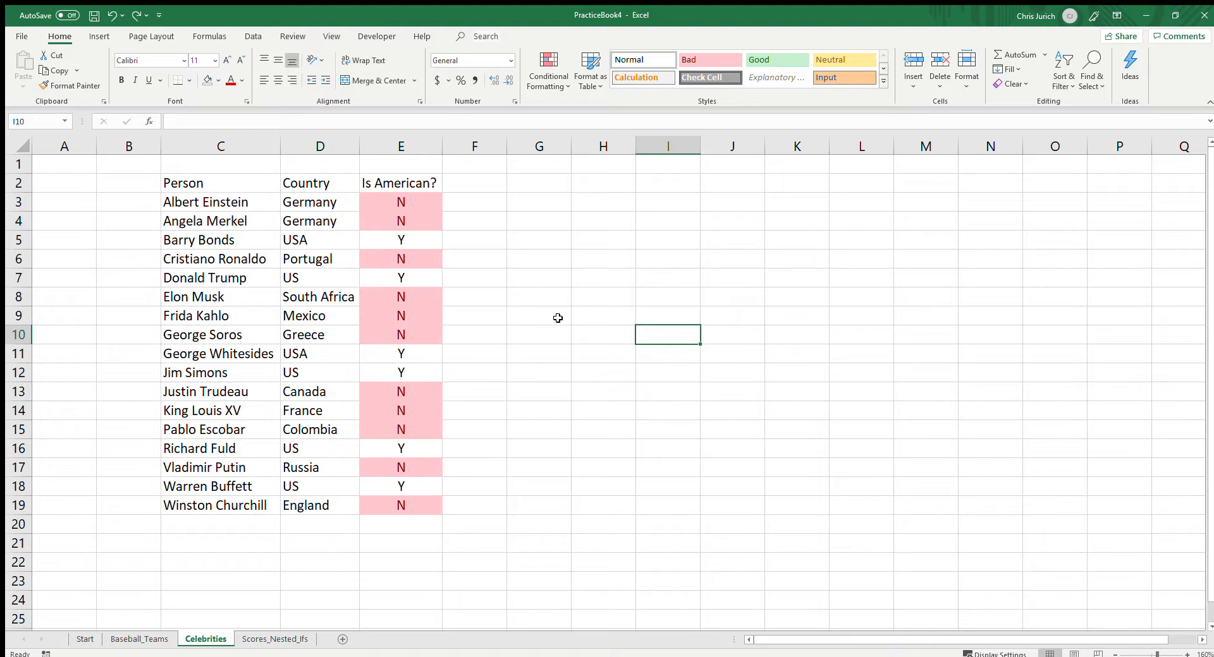
pyautogui.click(584, 274)
pyautogui.write('=IF("T')
pyautogui.press('BackSpace')
pyautogui.write('"TRUE",1,')
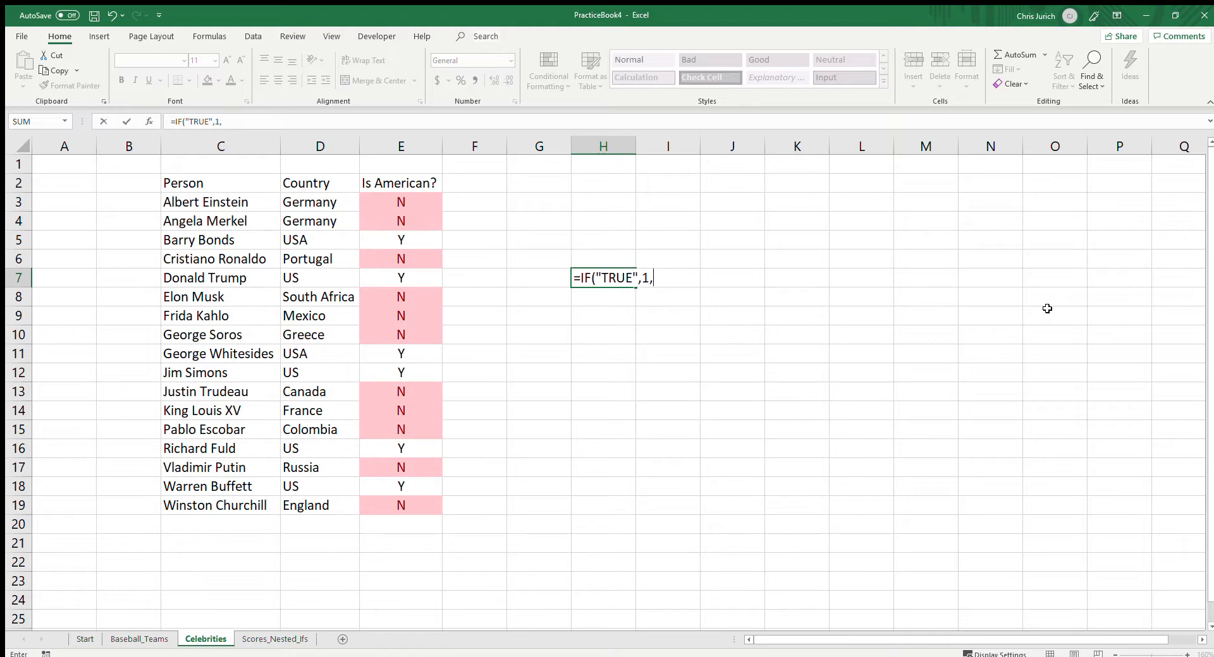
pyautogui.write('IF(')
pyautogui.press('BackSpace')
pyautogui.press('BackSpace')
pyautogui.press('BackSpace')
pyautogui.press('BackSpace')
pyautogui.press('BackSpace')
pyautogui.press('BackSpace')
pyautogui.press('BackSpace')
pyautogui.press('BackSpace')
pyautogui.press('BackSpace')
pyautogui.press('BackSpace')
pyautogui.press('BackSpace')
pyautogui.press('BackSpace')
pyautogui.press('BackSpace')
pyautogui.press('Escape')
# On the Start sheet, move the IF flowchart picture to span about columns B to I and rows 1 to 26
pyautogui.click(81, 640)
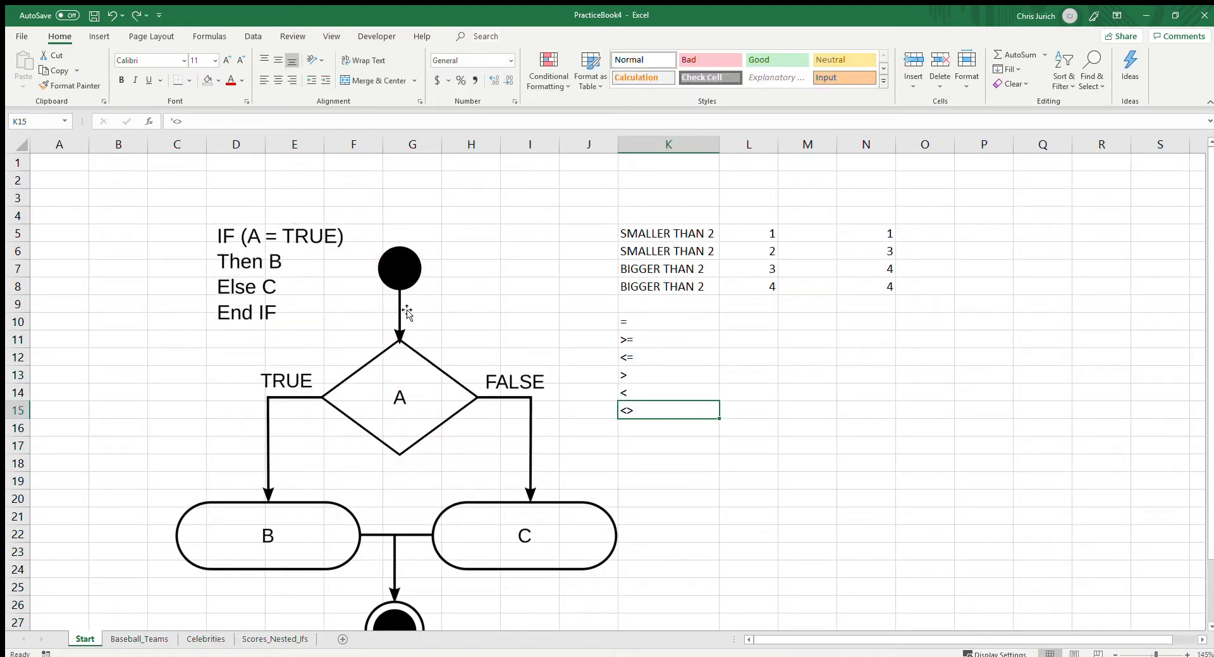
pyautogui.moveTo(552, 546); pyautogui.dragTo(593, 565)
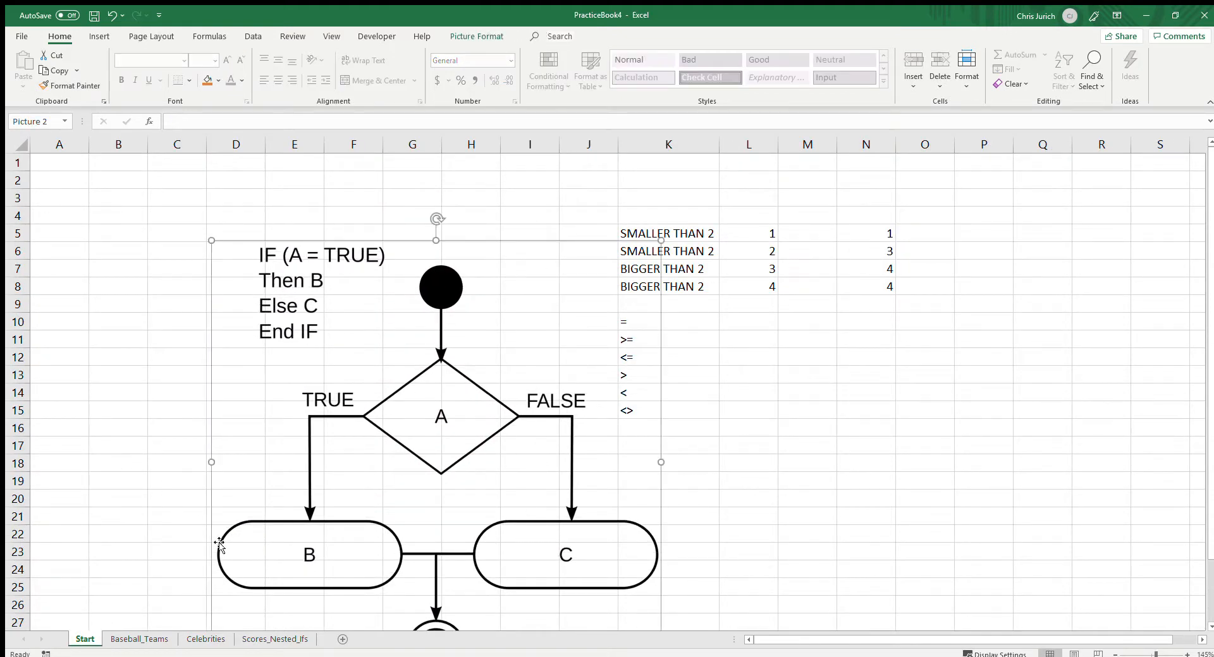
pyautogui.moveTo(528, 243); pyautogui.dragTo(425, 184)
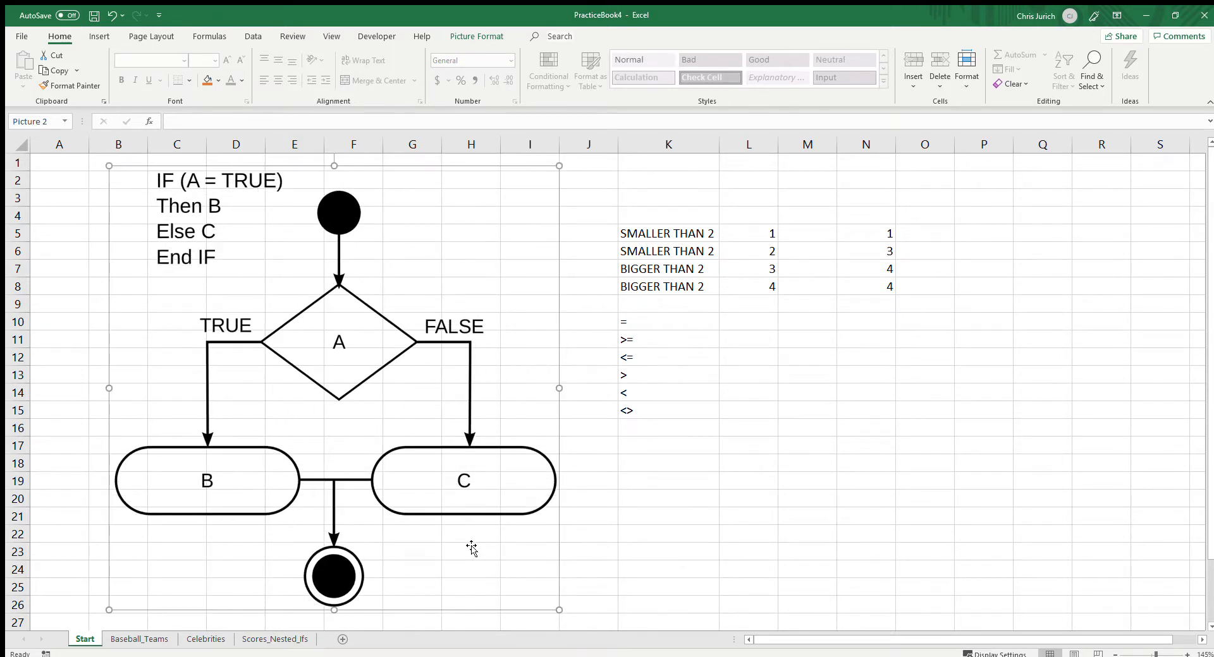
# Look over the student list and both test score columns on the Scores_Nested_Ifs sheet
pyautogui.click(294, 642)
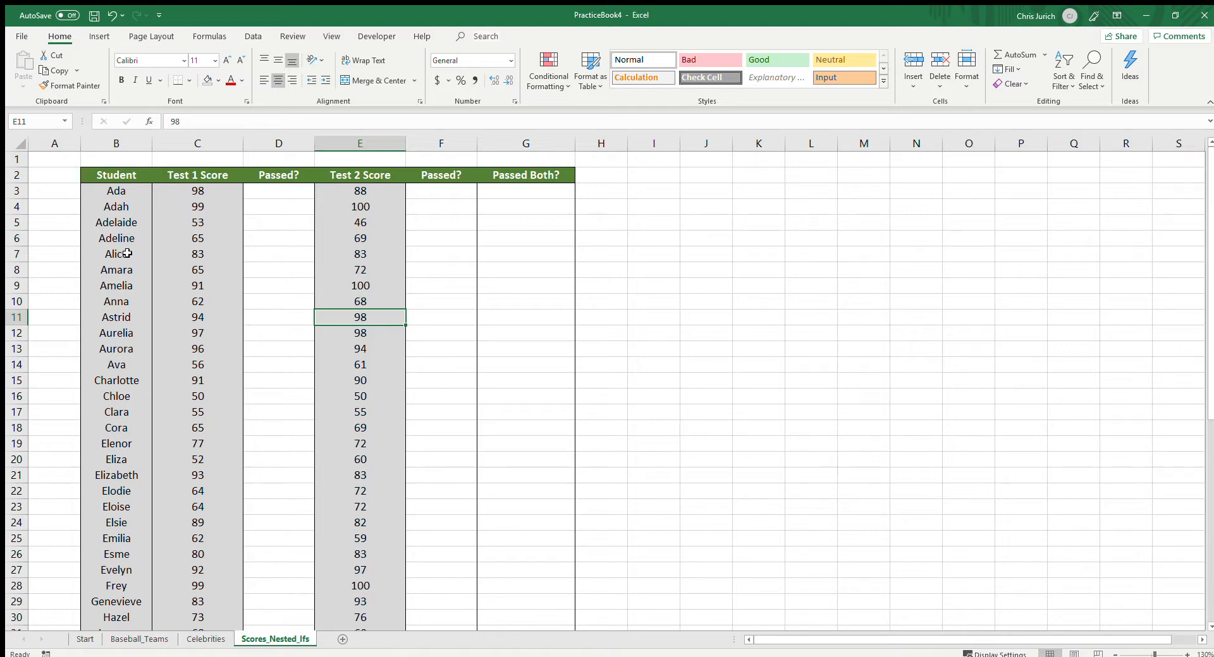
pyautogui.scroll(-8, 122, 234)
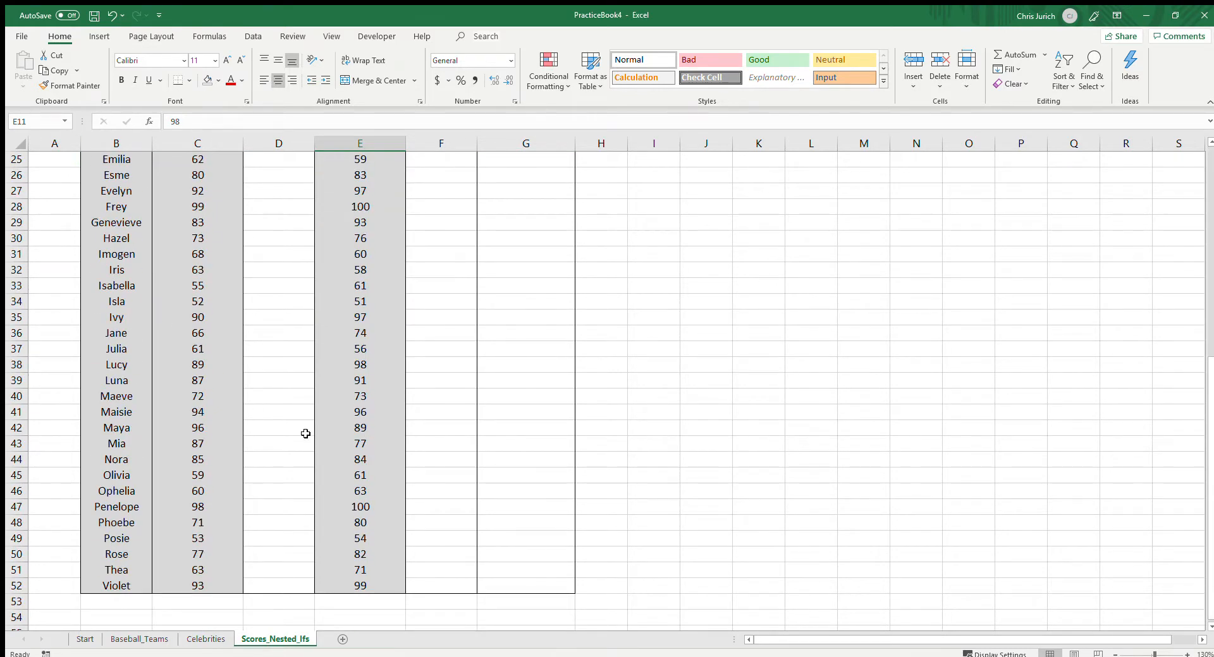
pyautogui.scroll(7, 307, 423)
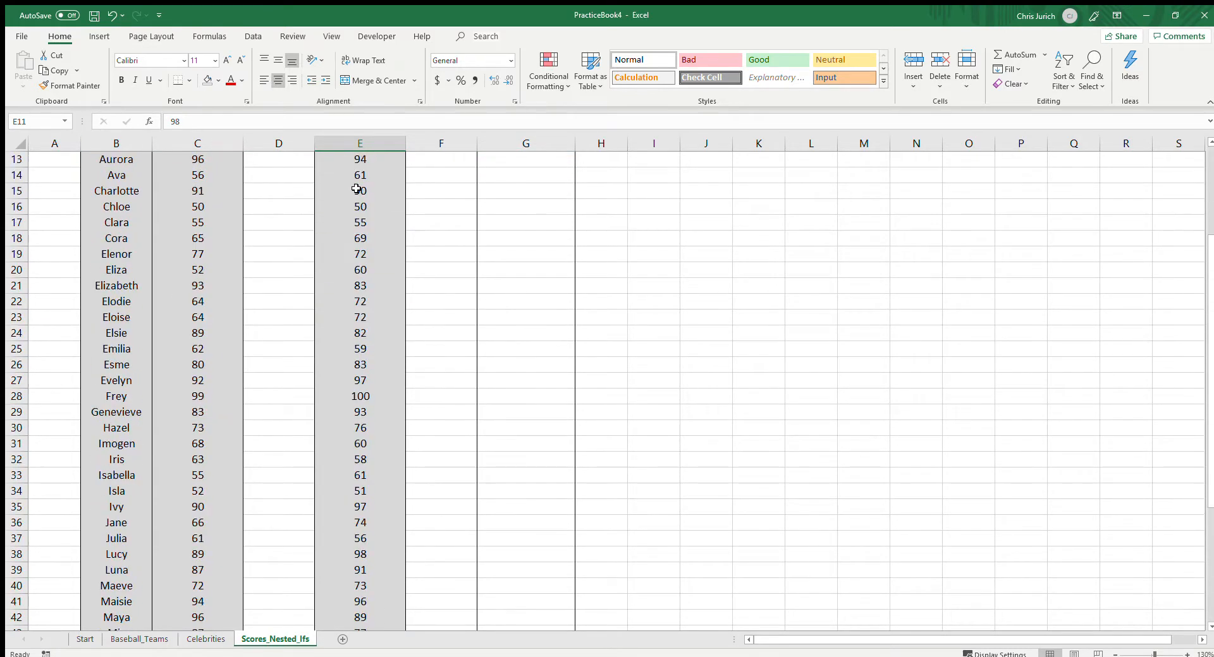
pyautogui.scroll(-3, 356, 190)
pyautogui.scroll(4, 356, 189)
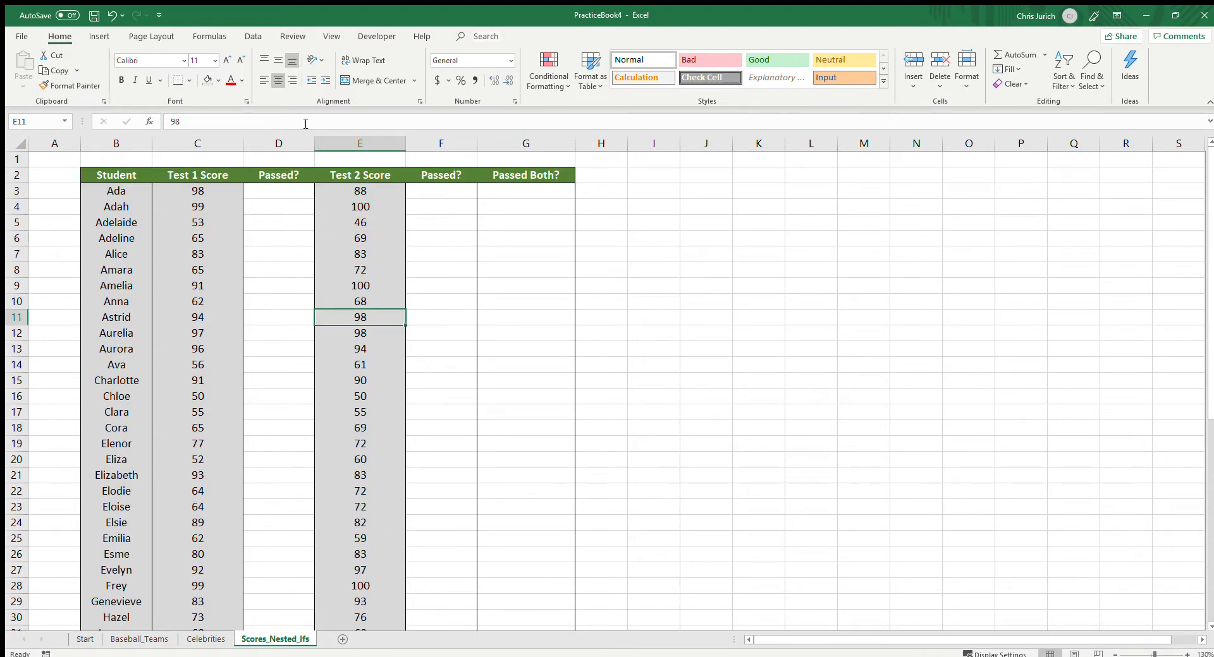
# Enter the note "In order to pass, you must score a 70" in B1 and left-align it
pyautogui.click(295, 188)
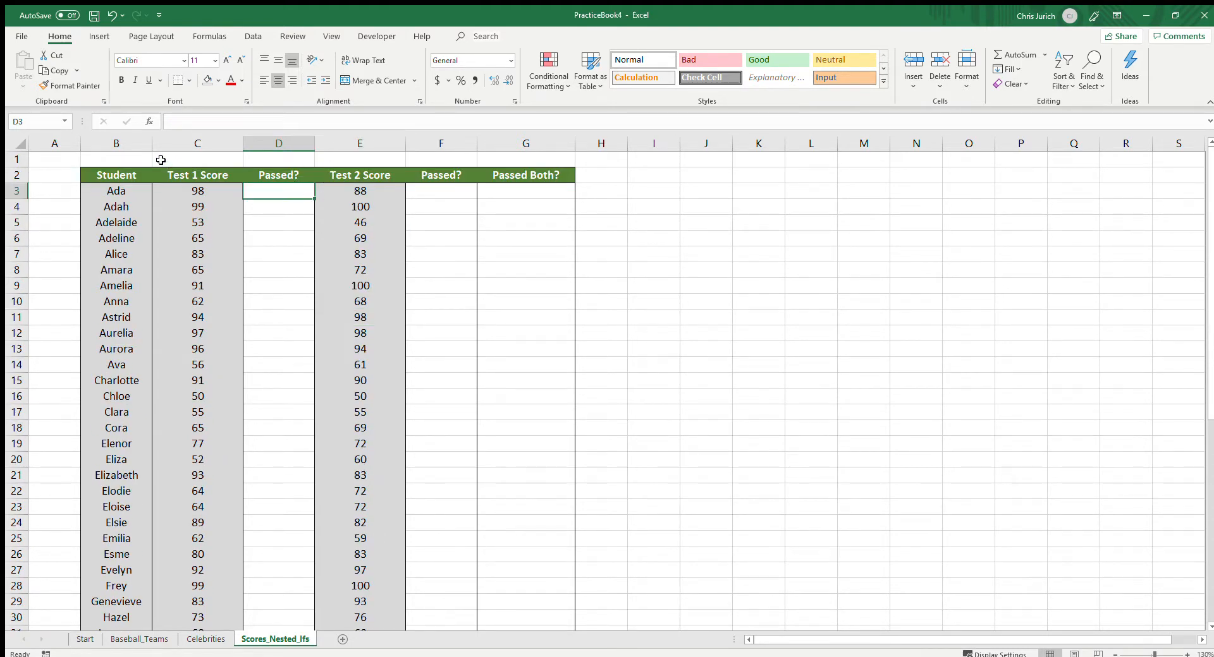
pyautogui.click(136, 159)
pyautogui.write("'I")
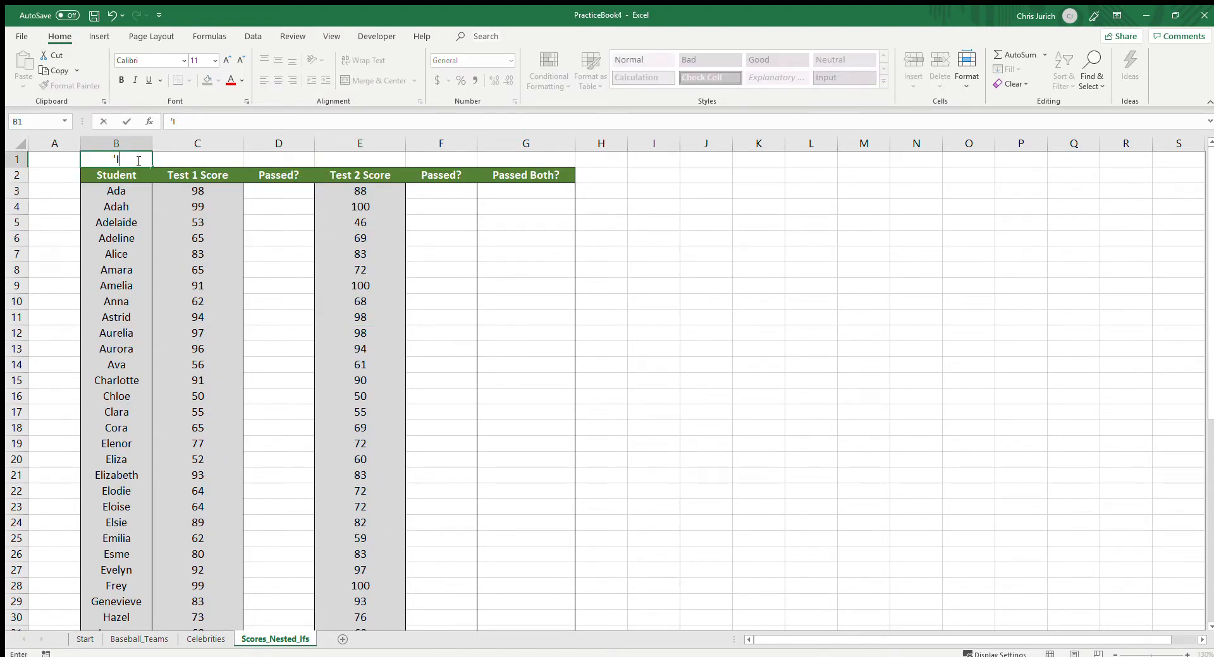
pyautogui.write('n order to pass,')
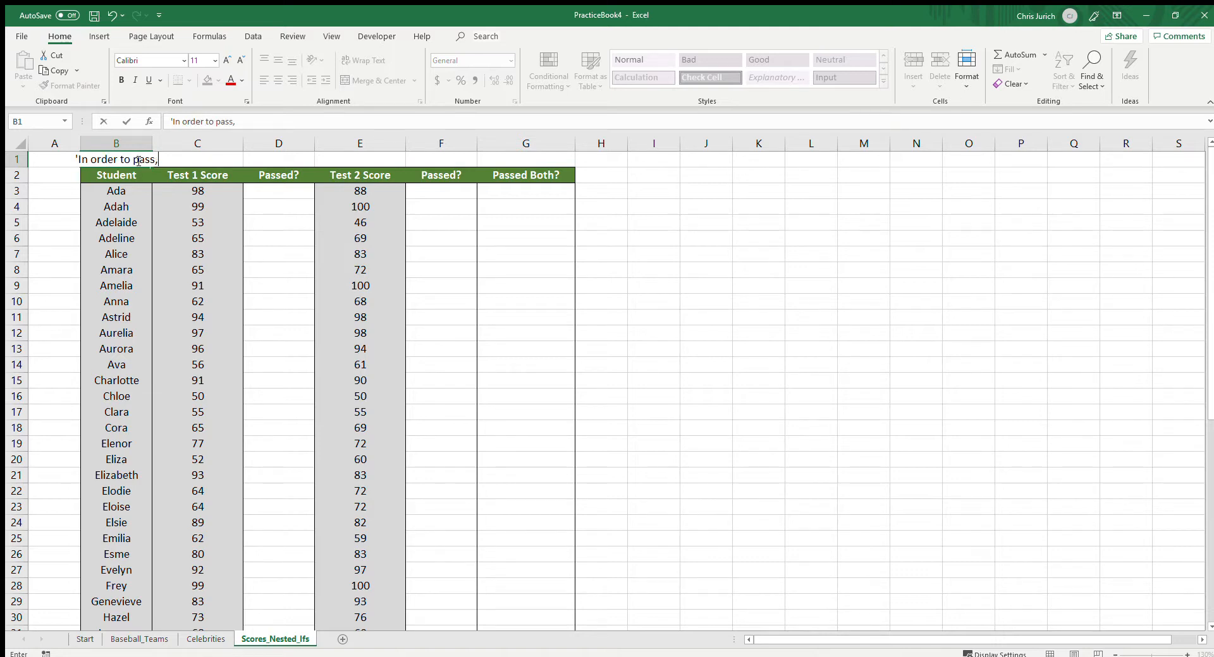
pyautogui.write(' you must score a ')
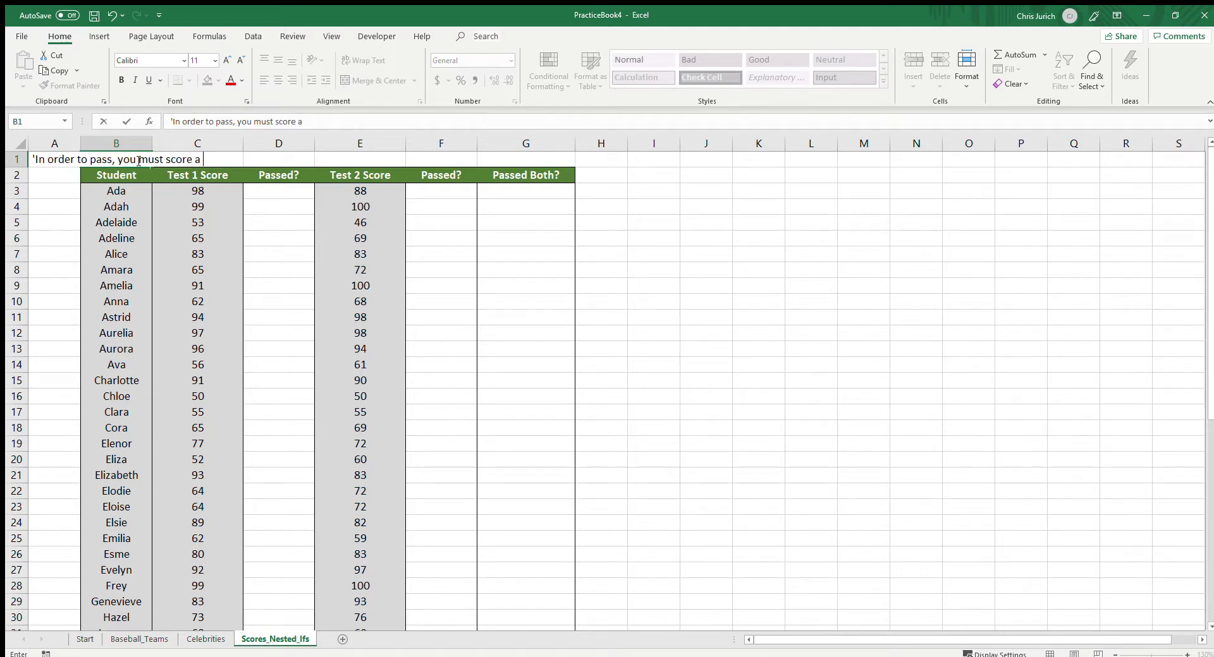
pyautogui.write('70')
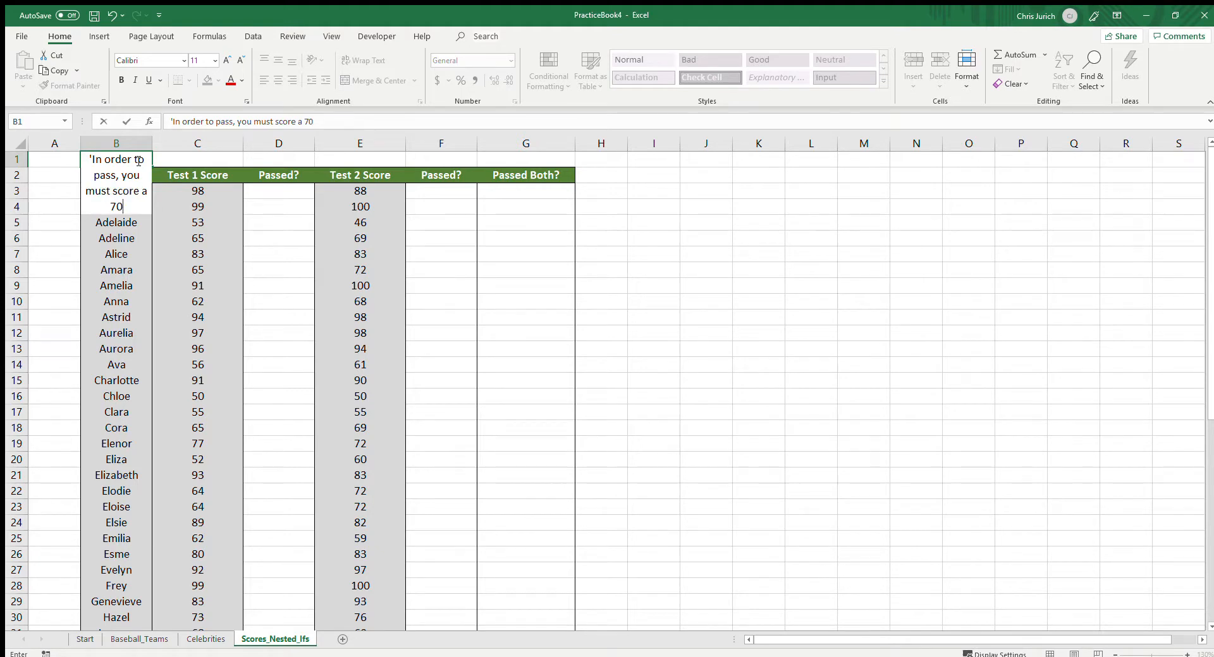
pyautogui.press('Return')
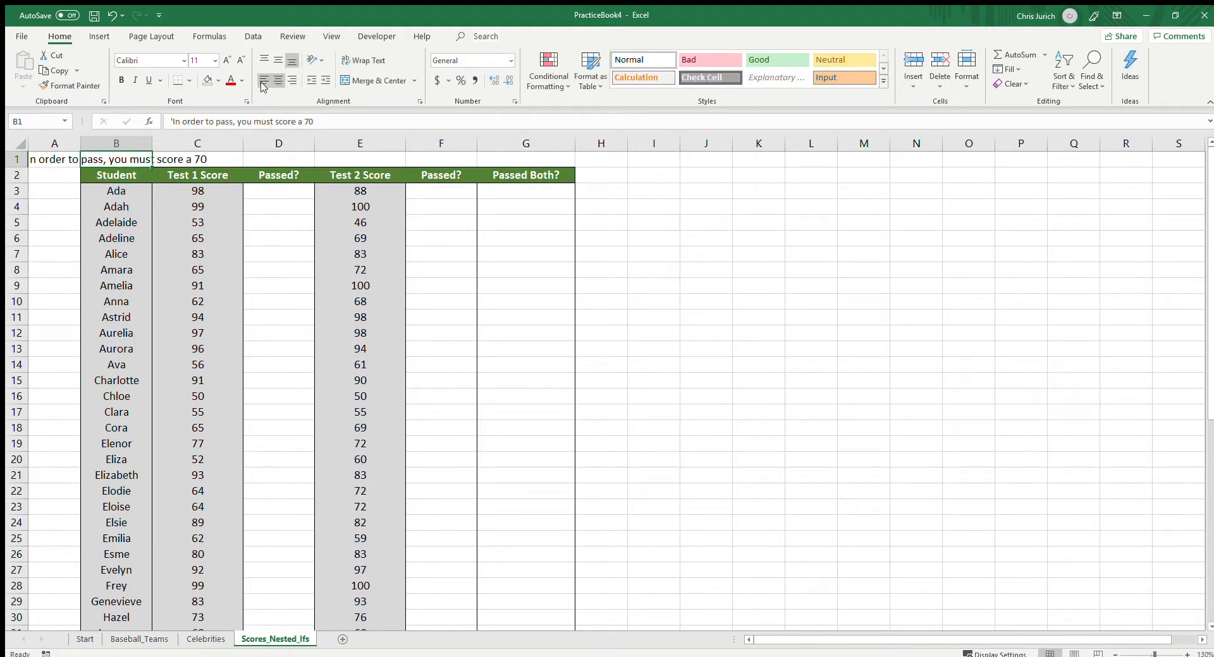
# Enter the logical test =C3>=70 in D3 under Passed? for Test 1 and copy that cell
pyautogui.click(289, 191)
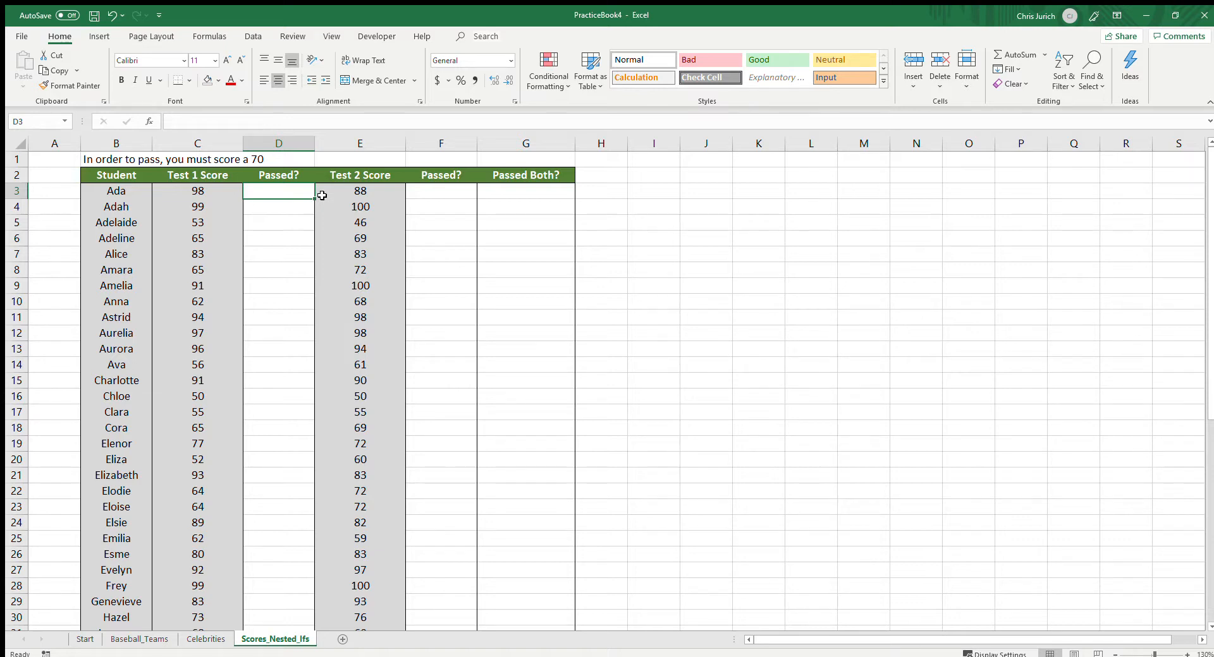
pyautogui.write('=')
pyautogui.press('Left')
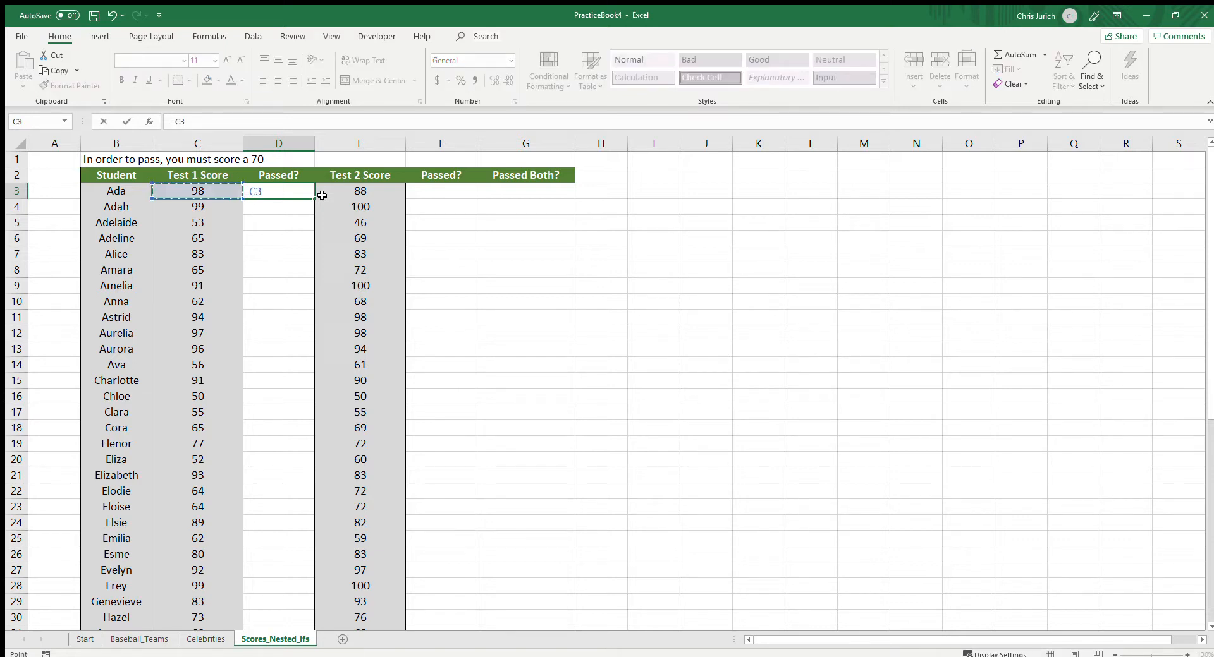
pyautogui.write('>')
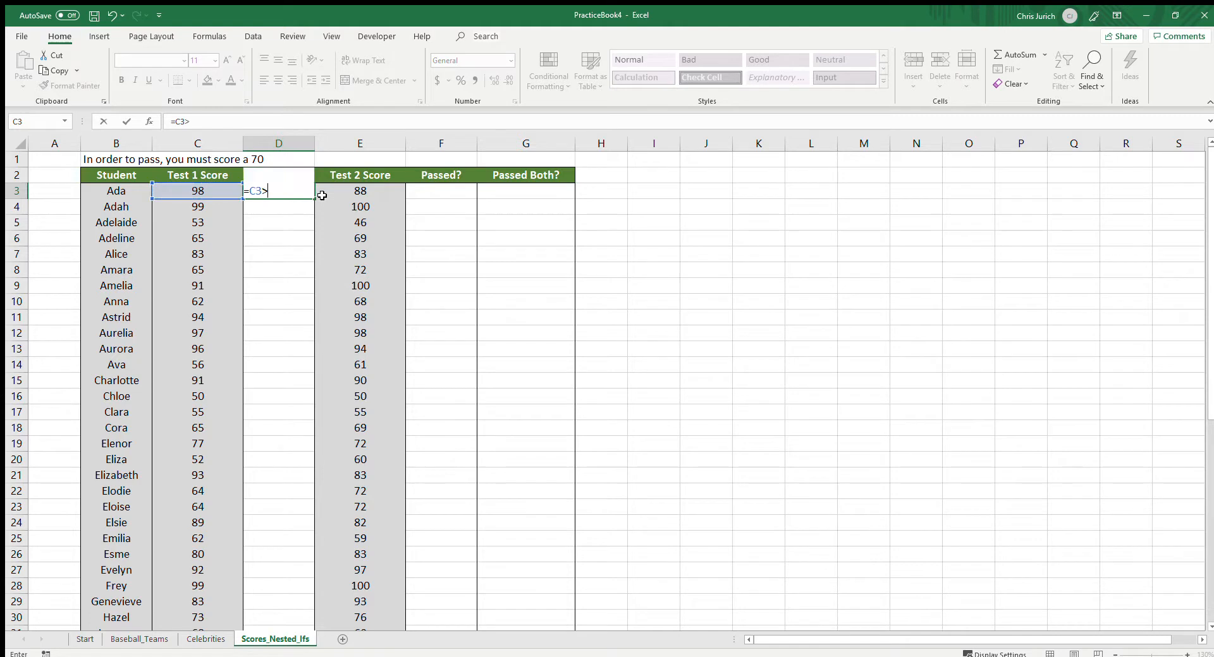
pyautogui.write('=70')
pyautogui.hotkey('ctrl', 'Return')
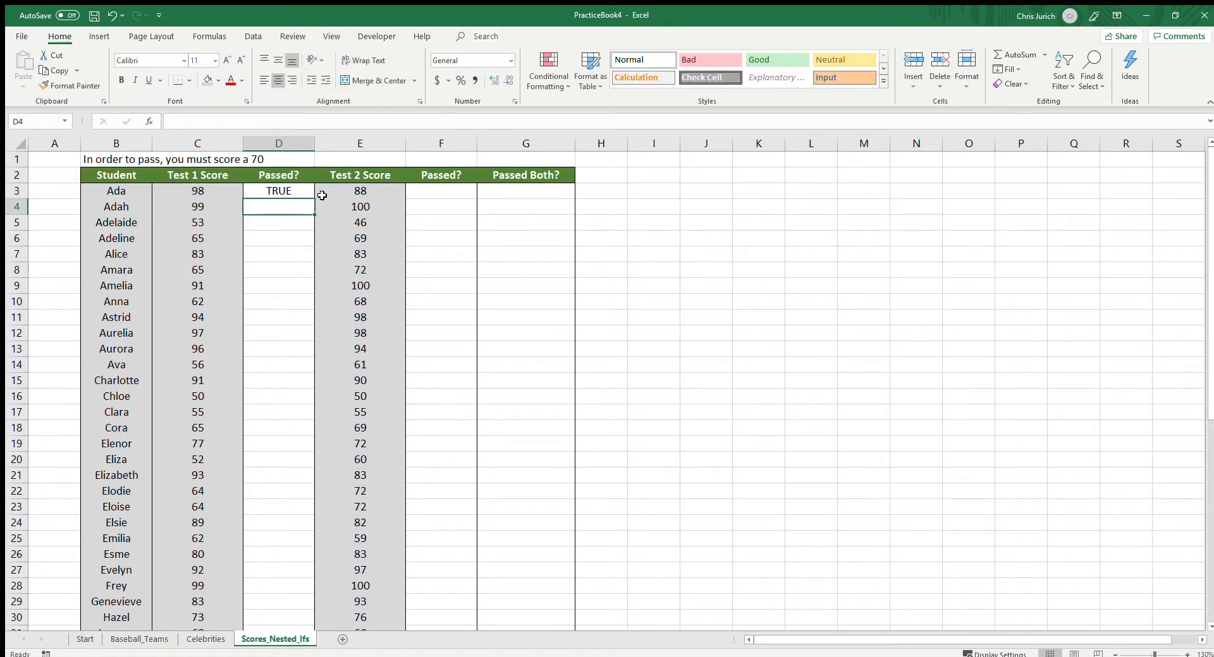
pyautogui.hotkey('ctrl', 'c')
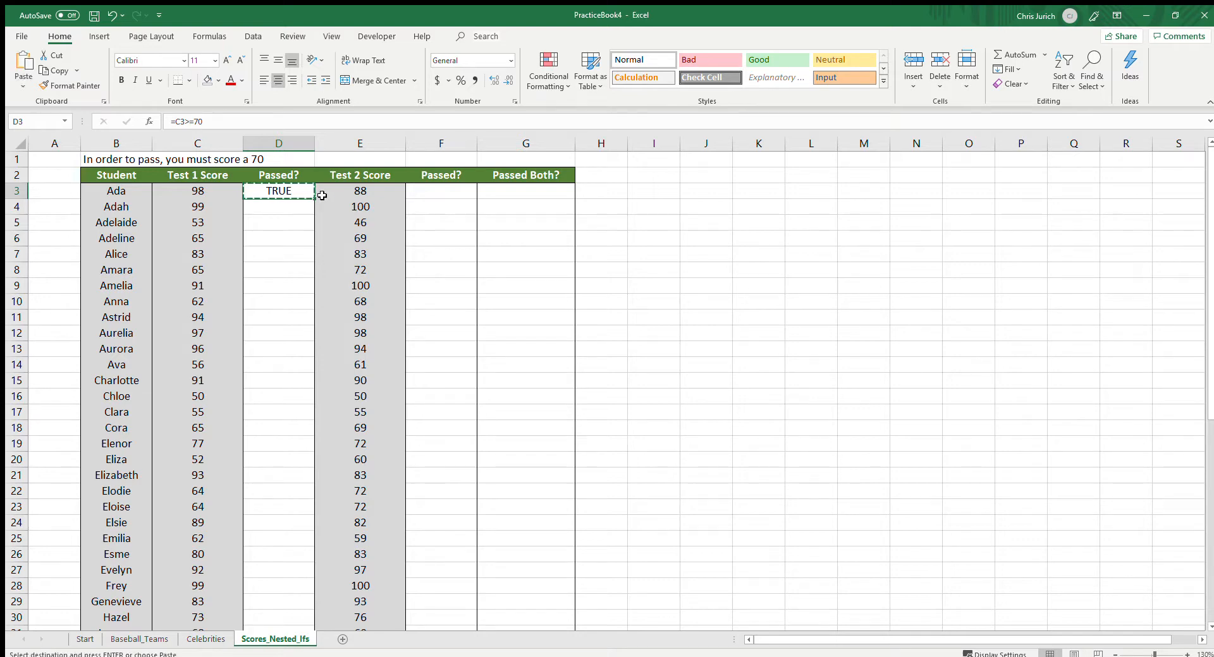
pyautogui.press('Left')
pyautogui.hotkey('ctrl', 'Down')
pyautogui.press('Right')
pyautogui.hotkey('ctrl', 'shift', 'Up')
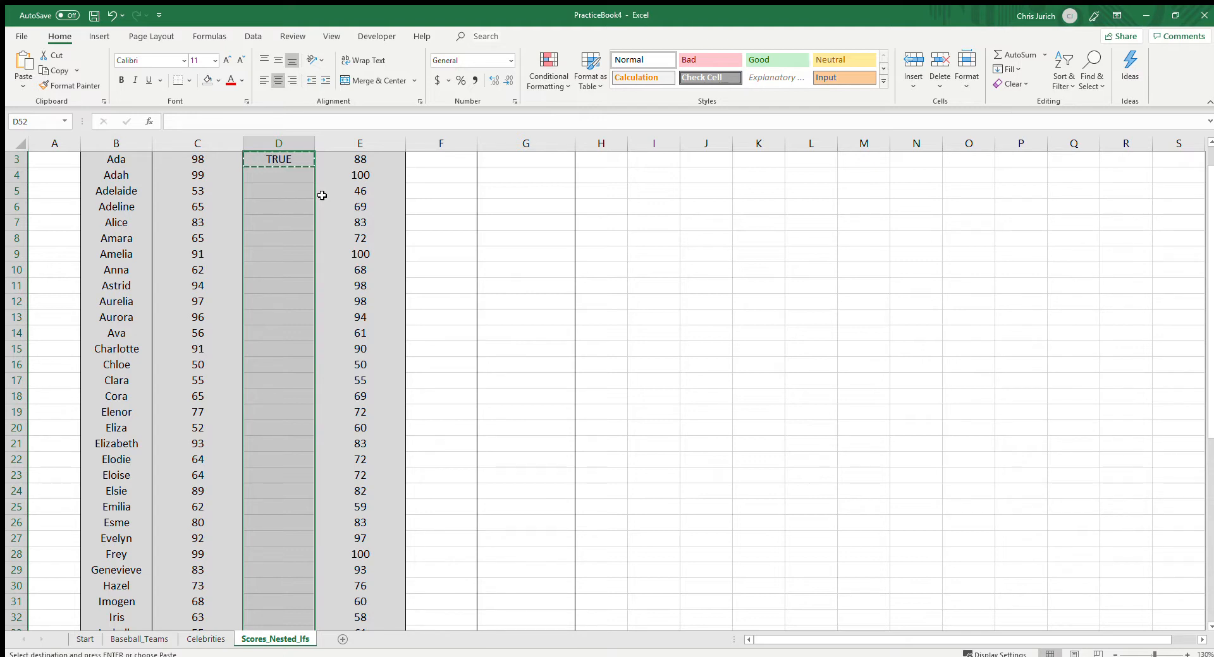
pyautogui.click(322, 195)
pyautogui.click(267, 165)
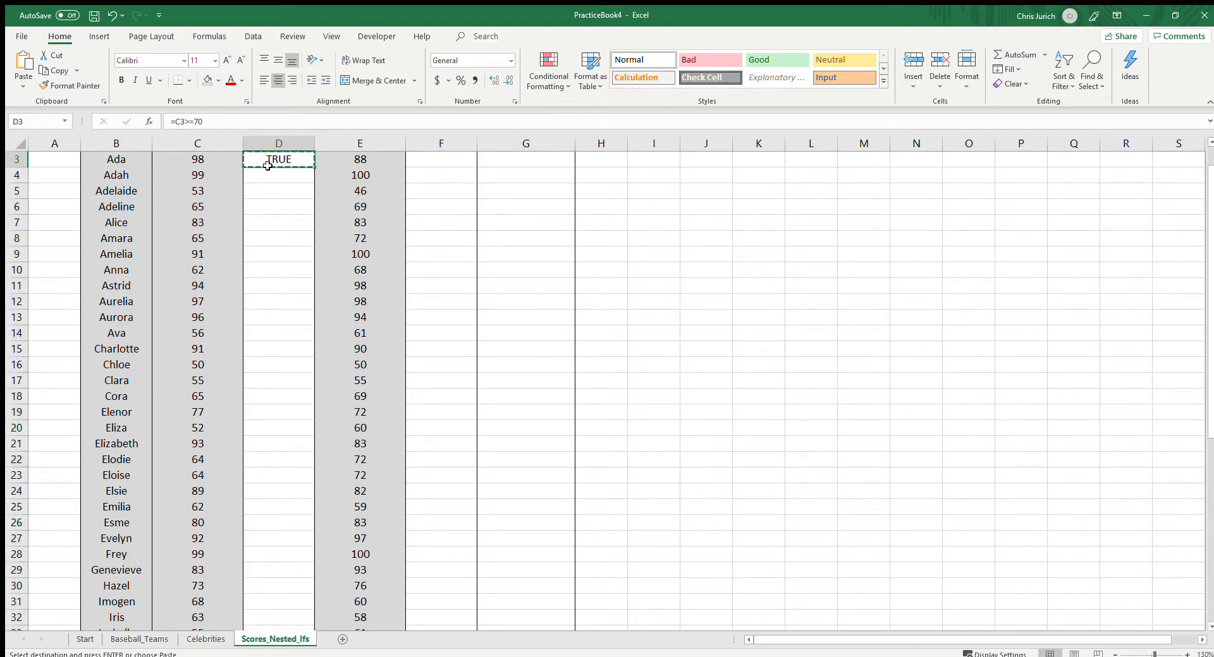
pyautogui.hotkey('ctrl', 'Down')
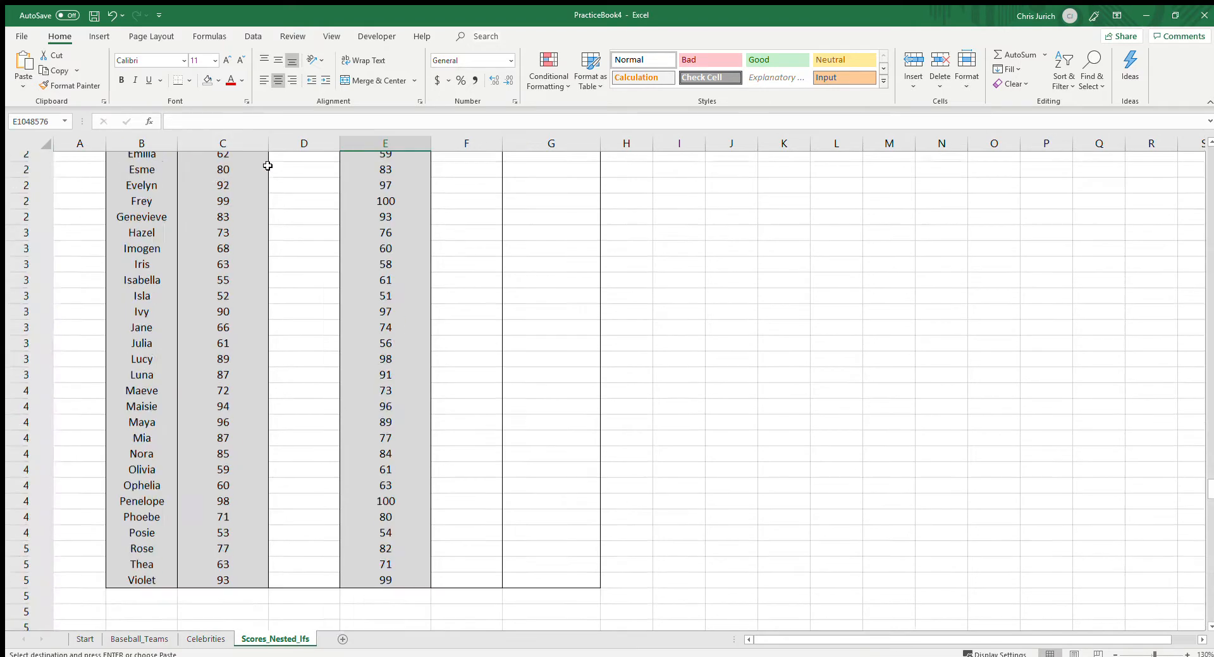
pyautogui.hotkey('ctrl', 'Up')
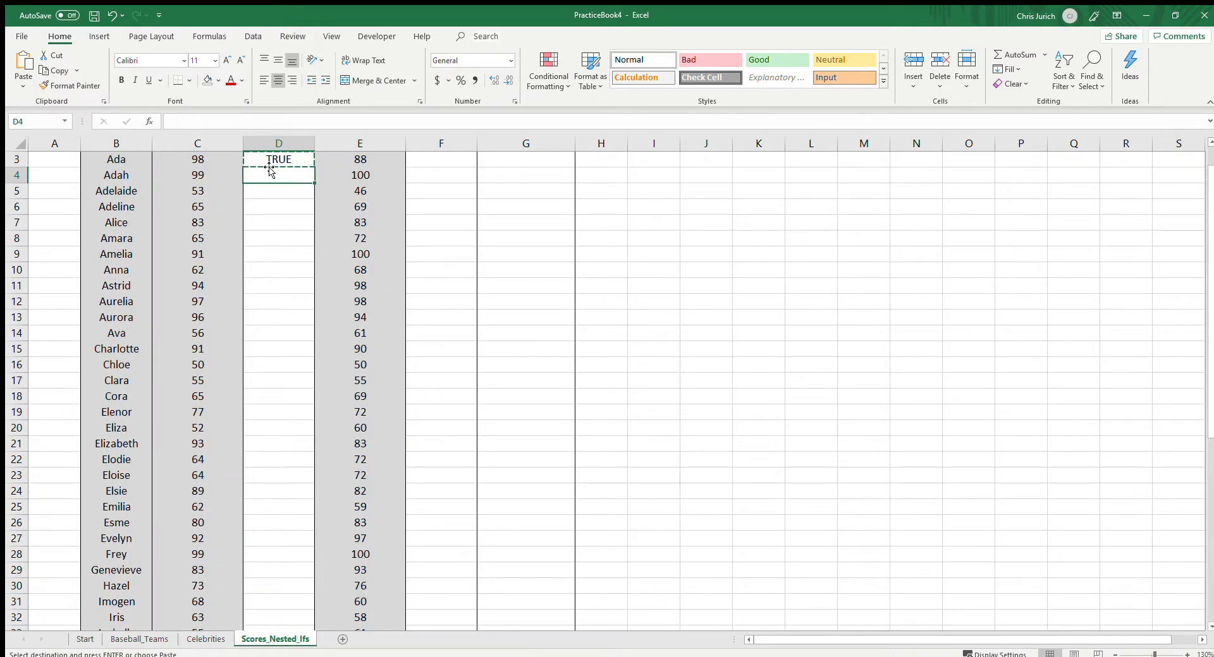
# Fill the copied Test 1 logical test down the Passed? column through D52
pyautogui.hotkey('shift', 'Down')
pyautogui.hotkey('shift', 'Down')
pyautogui.hotkey('shift', 'Down')
pyautogui.hotkey('shift', 'Down')
pyautogui.hotkey('shift', 'Down')
pyautogui.hotkey('shift', 'Down')
pyautogui.hotkey('shift', 'Down')
pyautogui.hotkey('shift', 'Down')
pyautogui.hotkey('shift', 'Down')
pyautogui.hotkey('shift', 'Down')
pyautogui.hotkey('shift', 'Down')
pyautogui.hotkey('shift', 'Down')
pyautogui.hotkey('shift', 'Down')
pyautogui.hotkey('shift', 'Down')
pyautogui.hotkey('shift', 'Down')
pyautogui.hotkey('shift', 'Down')
pyautogui.hotkey('shift', 'Down')
pyautogui.hotkey('shift', 'Down')
pyautogui.hotkey('shift', 'Down')
pyautogui.hotkey('shift', 'Down')
pyautogui.hotkey('shift', 'Down')
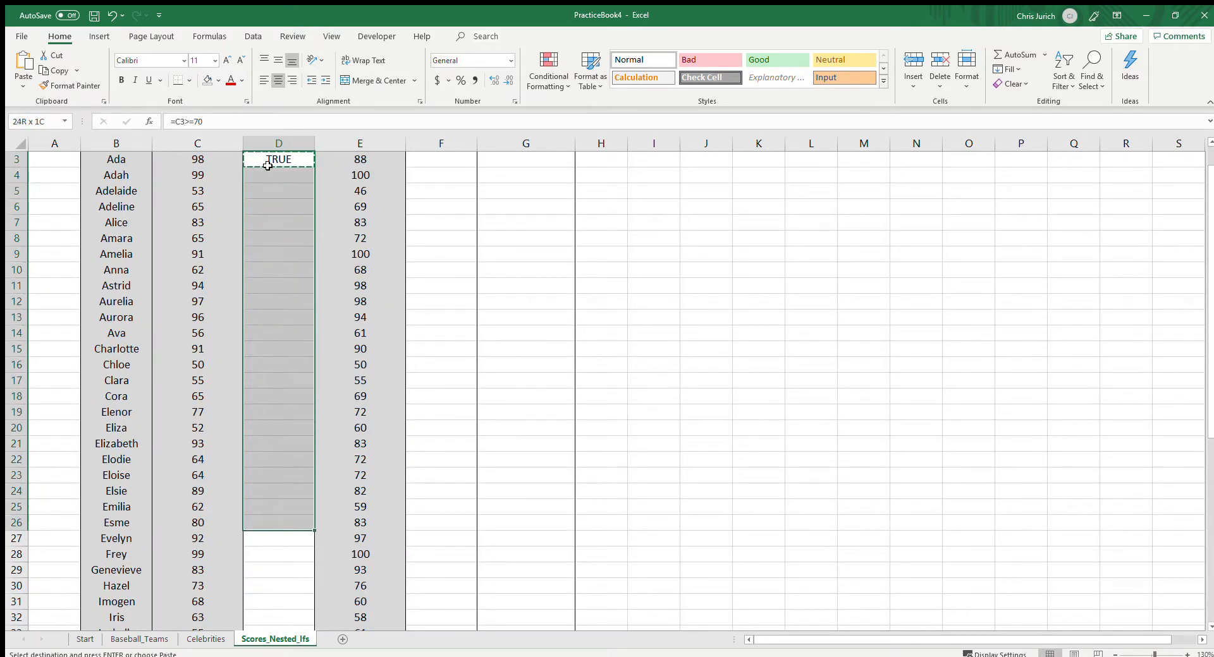
pyautogui.hotkey('shift', 'Down')
pyautogui.hotkey('shift', 'Down')
pyautogui.hotkey('shift', 'Down')
pyautogui.hotkey('shift', 'Down')
pyautogui.hotkey('shift', 'Down')
pyautogui.hotkey('shift', 'Down')
pyautogui.hotkey('shift', 'Down')
pyautogui.hotkey('shift', 'Down')
pyautogui.hotkey('shift', 'Down')
pyautogui.hotkey('shift', 'Down')
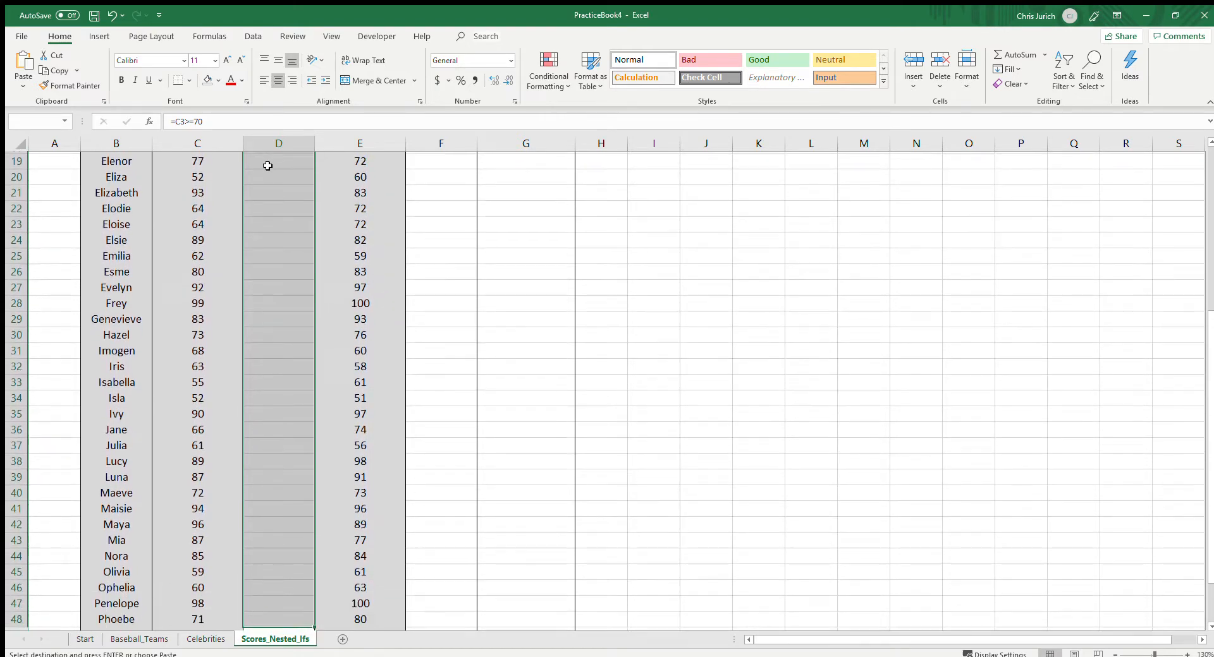
pyautogui.hotkey('shift', 'Down')
pyautogui.hotkey('shift', 'Up')
pyautogui.hotkey('shift', 'Up')
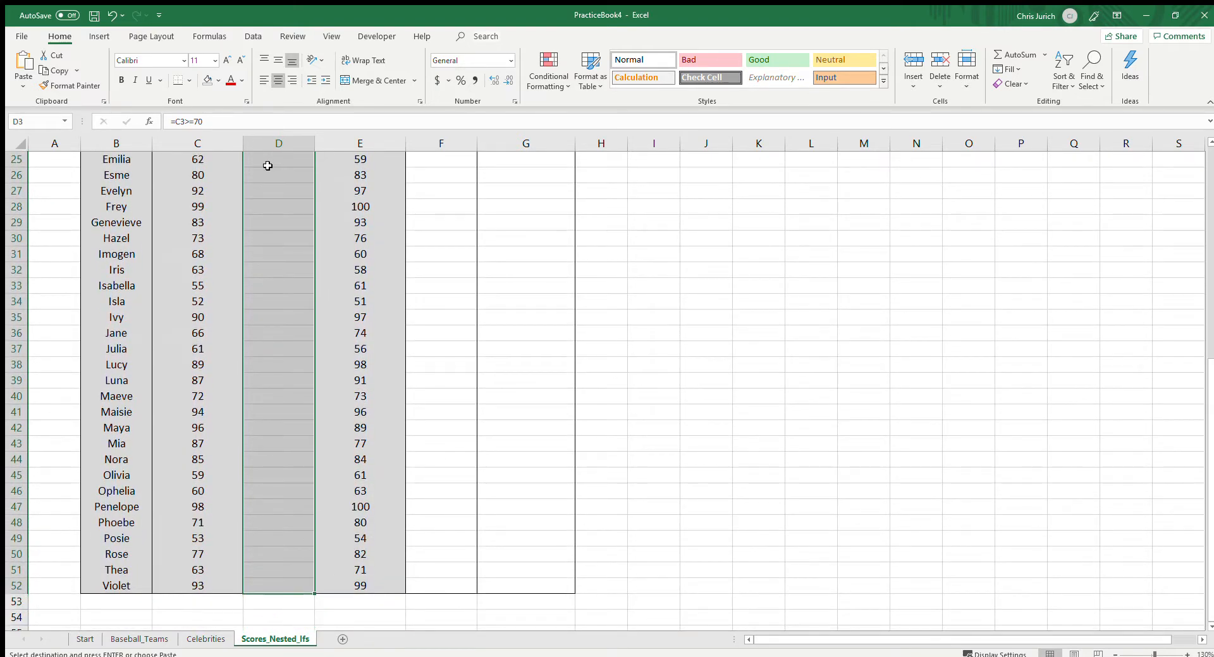
pyautogui.scroll(8, 319, 252)
pyautogui.hotkey('ctrl', 'v')
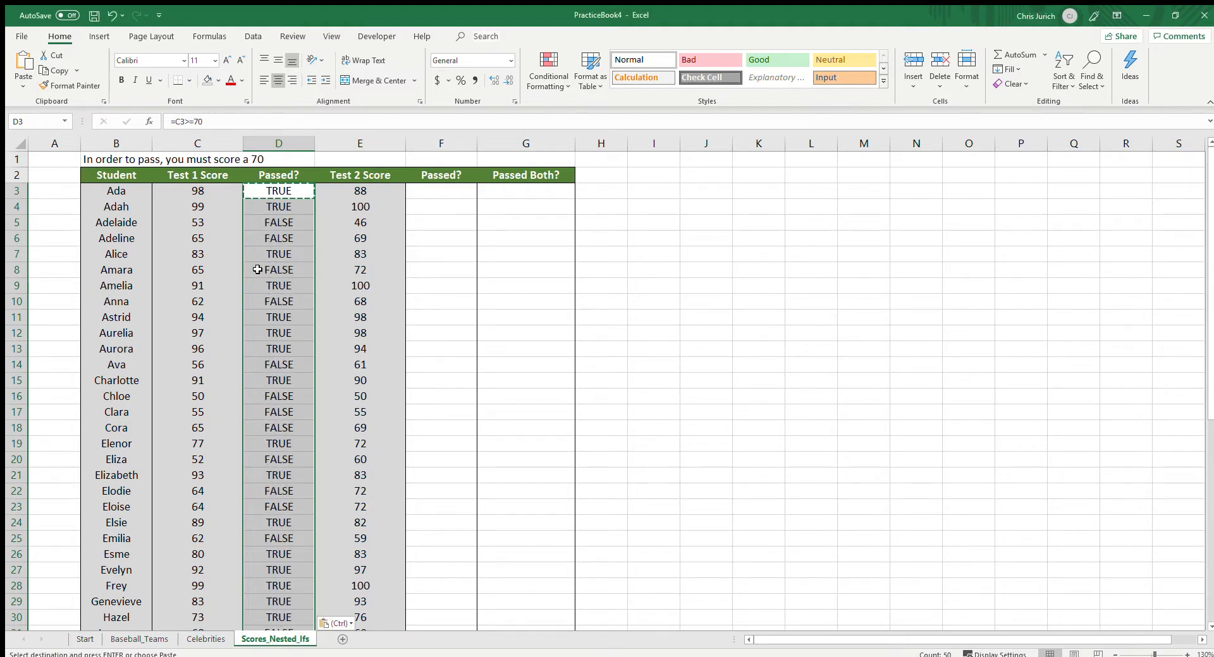
# Copy the Test 1 pass formulas in D3:D52 into the Test 2 Passed? column starting at F3
pyautogui.click(288, 192)
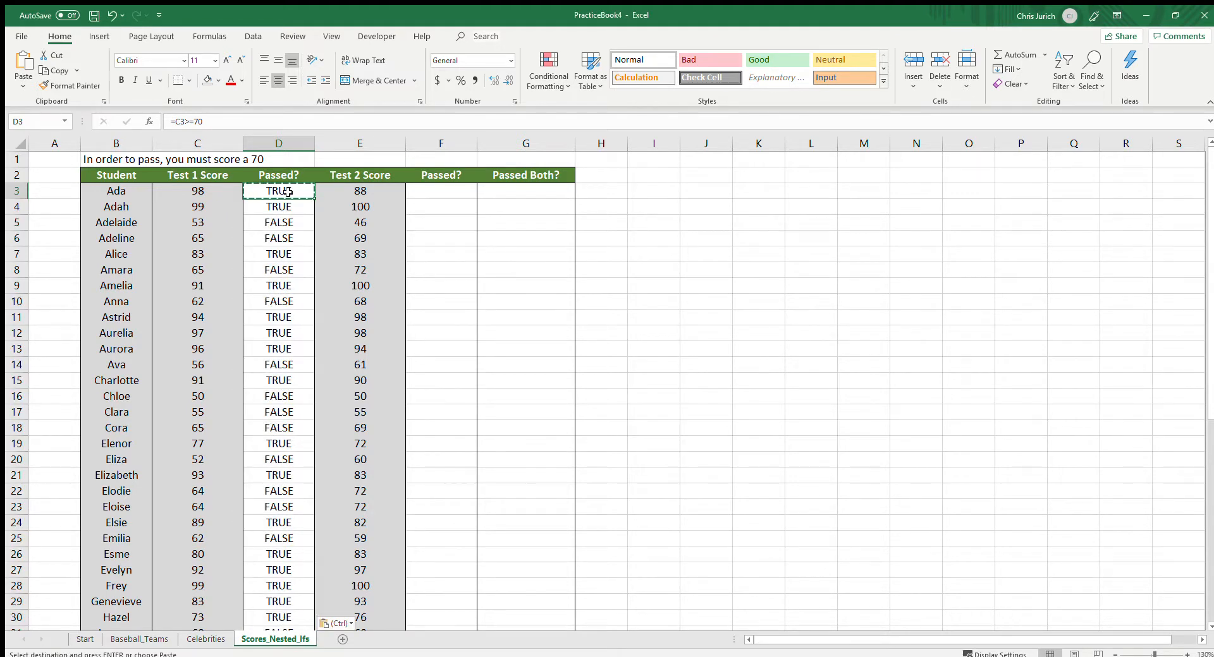
pyautogui.hotkey('shift', 'Down')
pyautogui.hotkey('ctrl', 'shift', 'Down')
pyautogui.hotkey('ctrl', 'c')
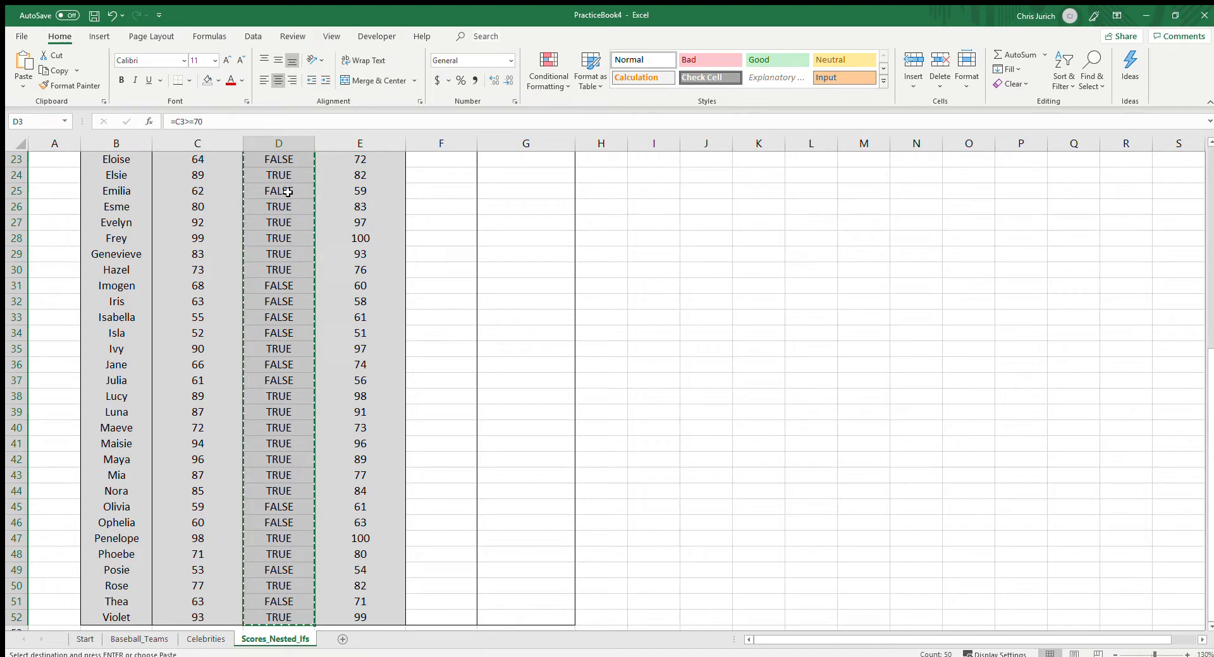
pyautogui.scroll(7, 284, 193)
pyautogui.click(451, 177)
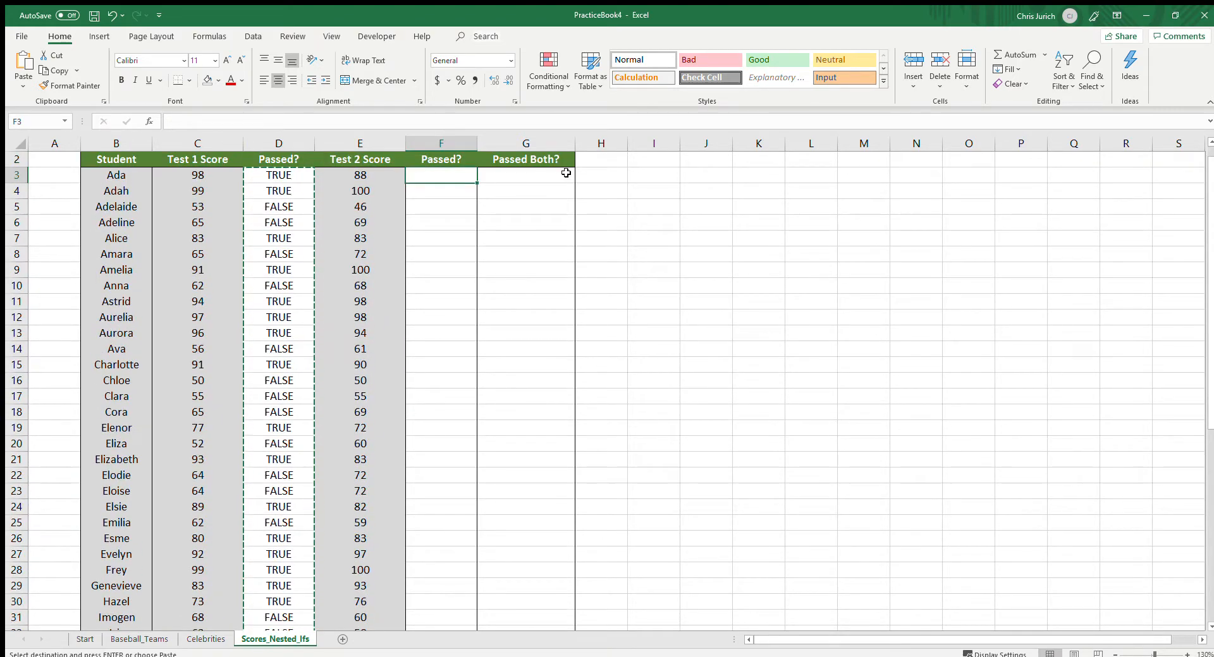
pyautogui.hotkey('ctrl', 'v')
# Check that the pasted formula in F3 refers to the Test 2 score beside it
pyautogui.press('Down')
pyautogui.press('Up')
pyautogui.press('F2')
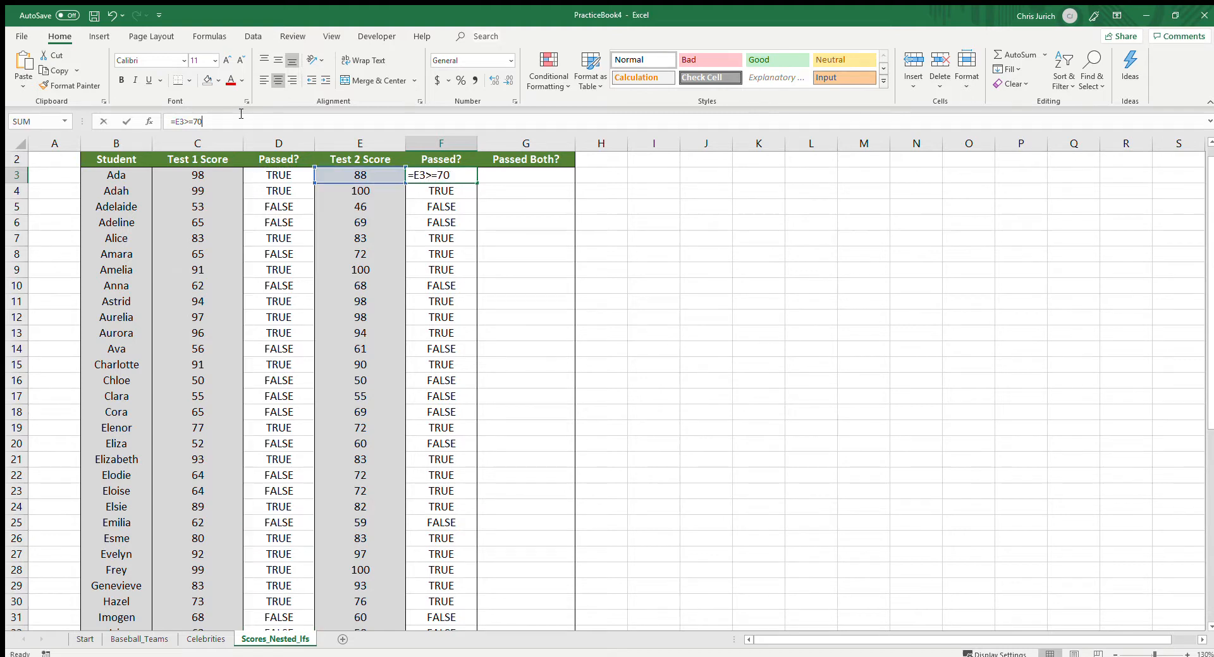
pyautogui.press('Return')
pyautogui.press('Up')
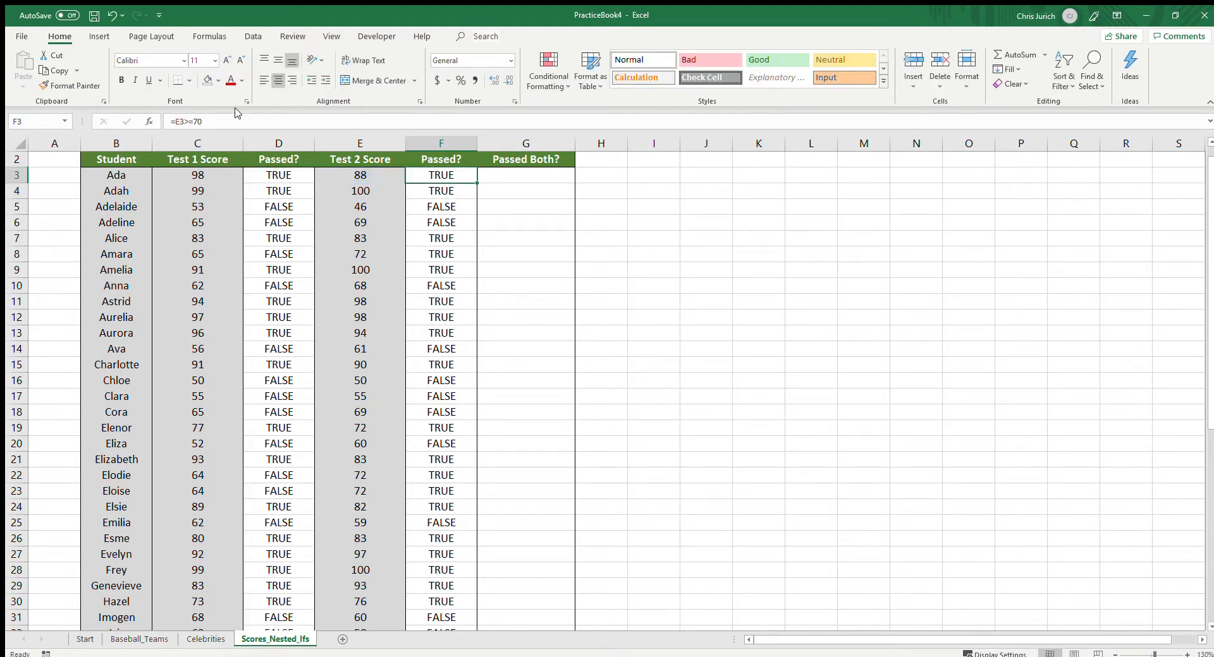
# Compare the scores and pass results for both tests in row 3 with the empty Passed Both? cell
pyautogui.press('Left')
pyautogui.press('Down')
pyautogui.press('Right')
pyautogui.press('Up')
pyautogui.press('Right')
pyautogui.press('Left')
pyautogui.press('Right')
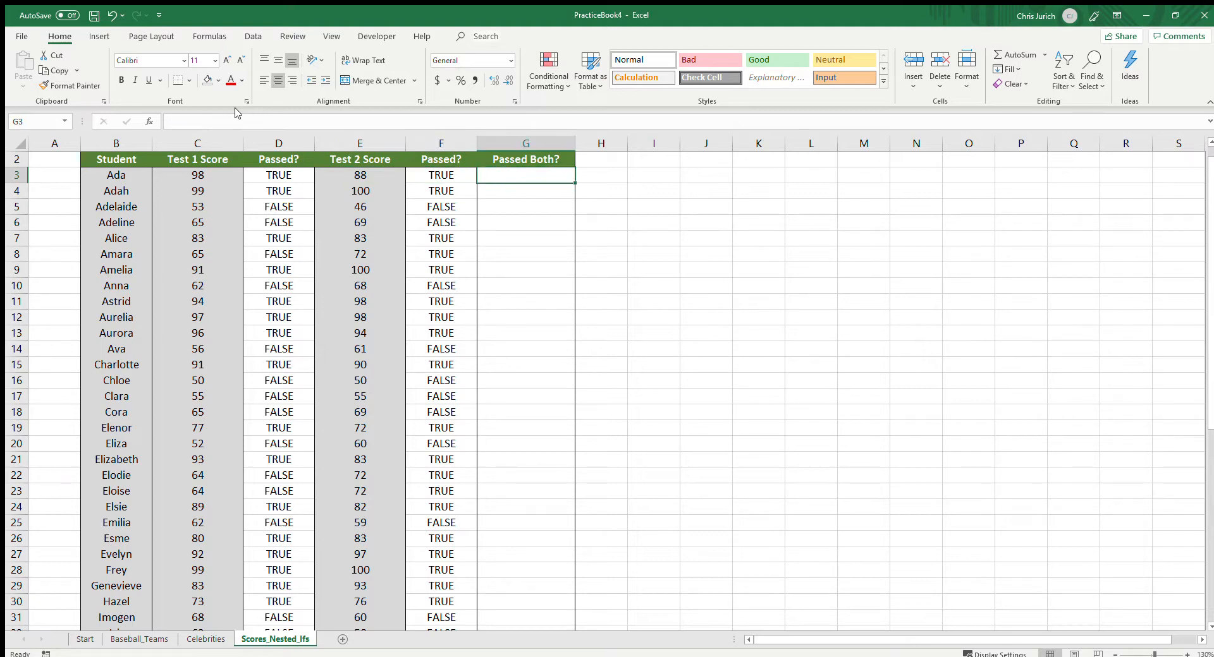
pyautogui.press('Left')
pyautogui.press('Left')
pyautogui.press('Right')
pyautogui.press('Left')
pyautogui.press('Right')
pyautogui.press('Left')
pyautogui.press('Right')
pyautogui.press('Left')
pyautogui.press('Left')
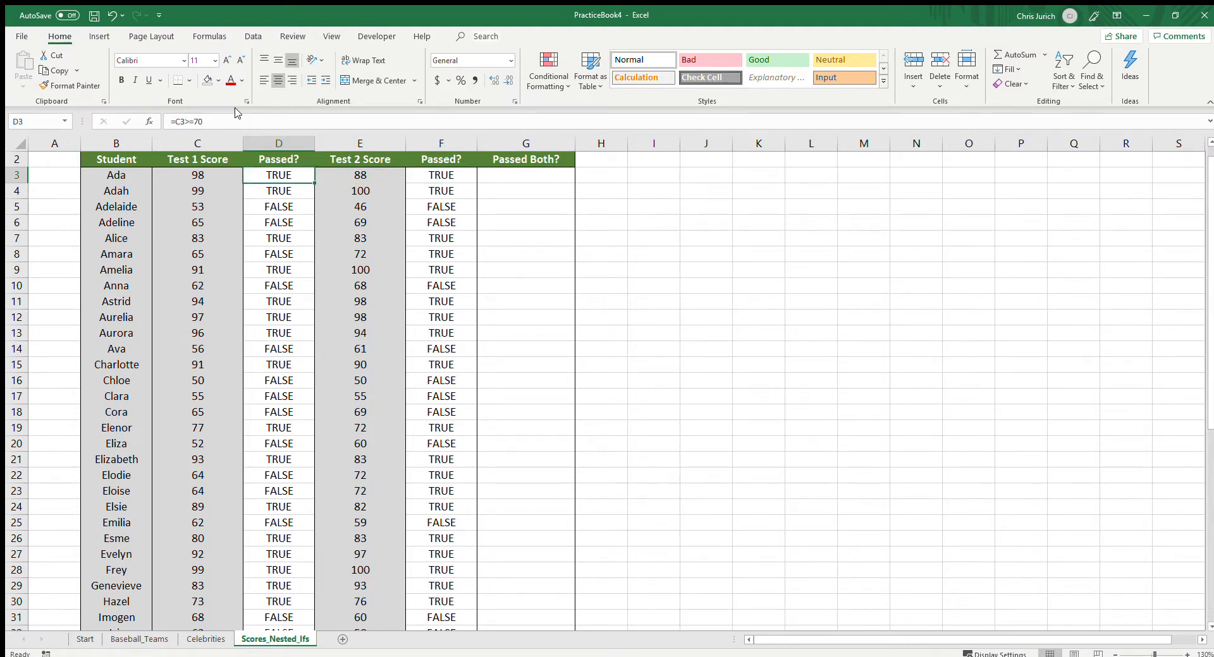
pyautogui.press('Up')
pyautogui.press('Up')
pyautogui.press('Right')
pyautogui.press('Right')
pyautogui.press('Right')
pyautogui.press('Down')
pyautogui.press('Down')
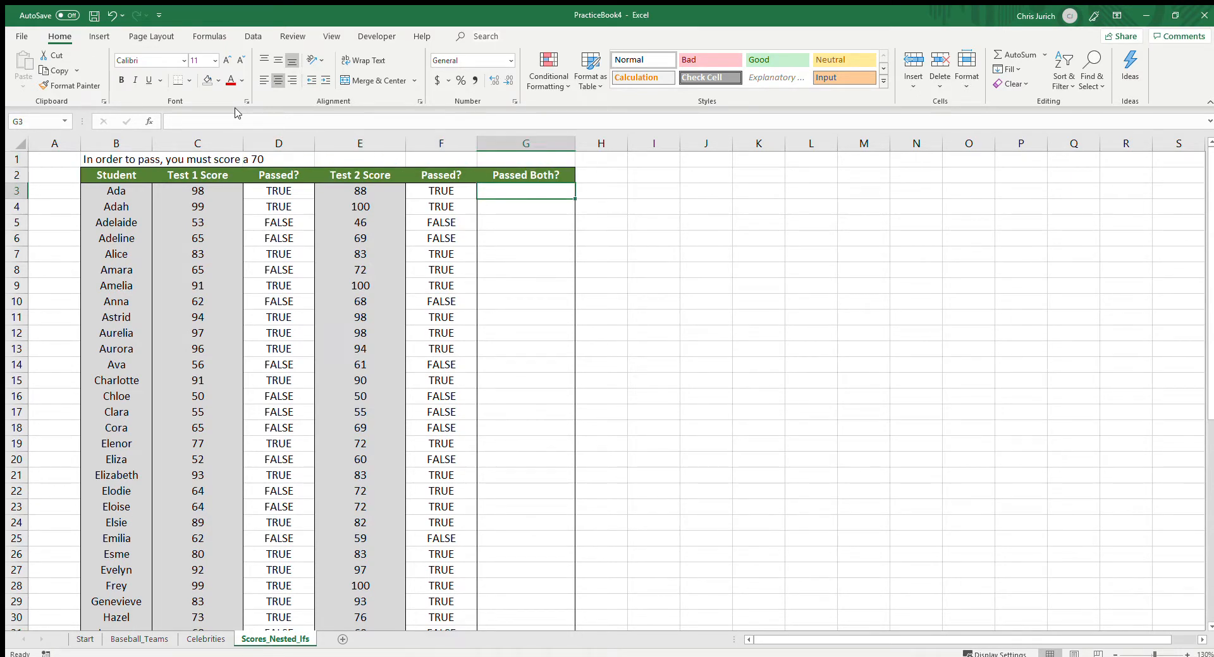
pyautogui.press('Left')
pyautogui.press('Left')
pyautogui.press('Left')
pyautogui.press('Left')
pyautogui.press('Right')
pyautogui.press('Right')
pyautogui.press('Right')
pyautogui.press('Right')
# Write the outer formula =IF(C3>=70,IF(),"N") in G3, leaving the inner IF empty
pyautogui.write('=')
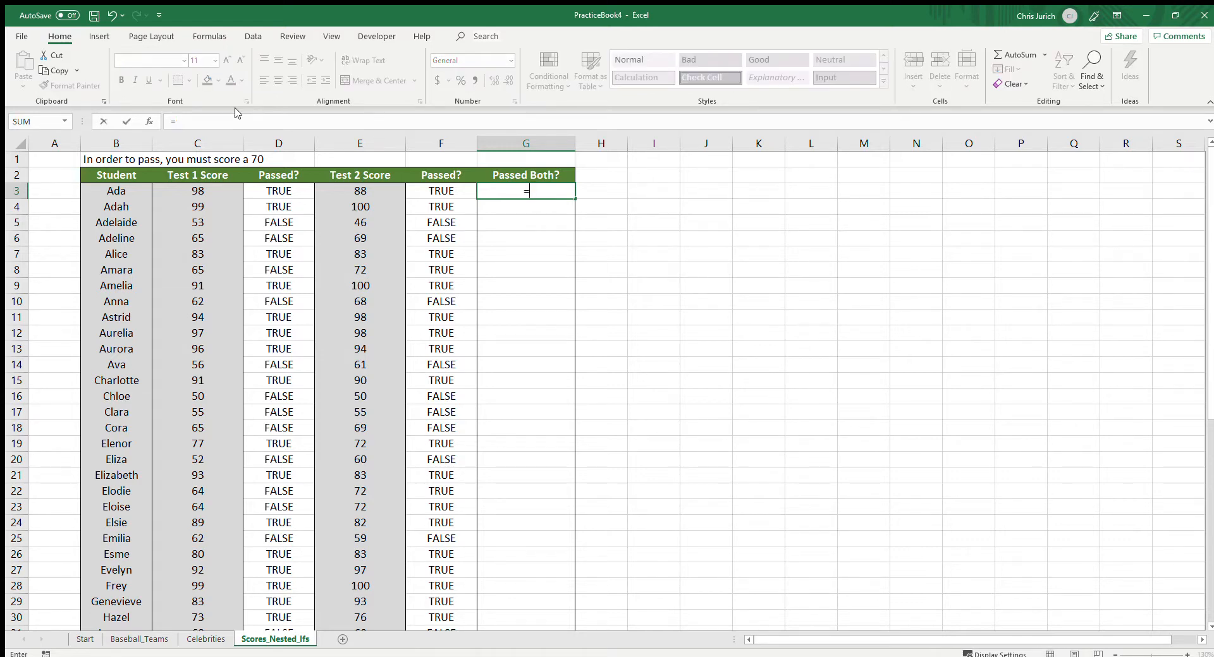
pyautogui.write('iIF(')
pyautogui.click(189, 190)
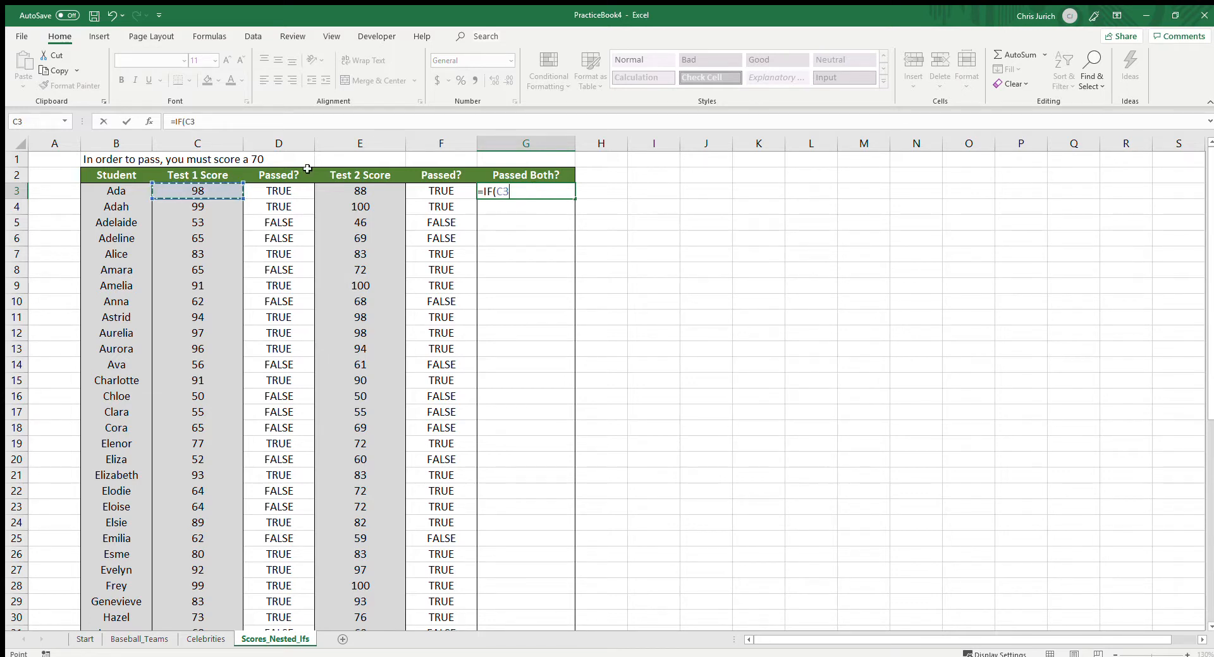
pyautogui.write('>')
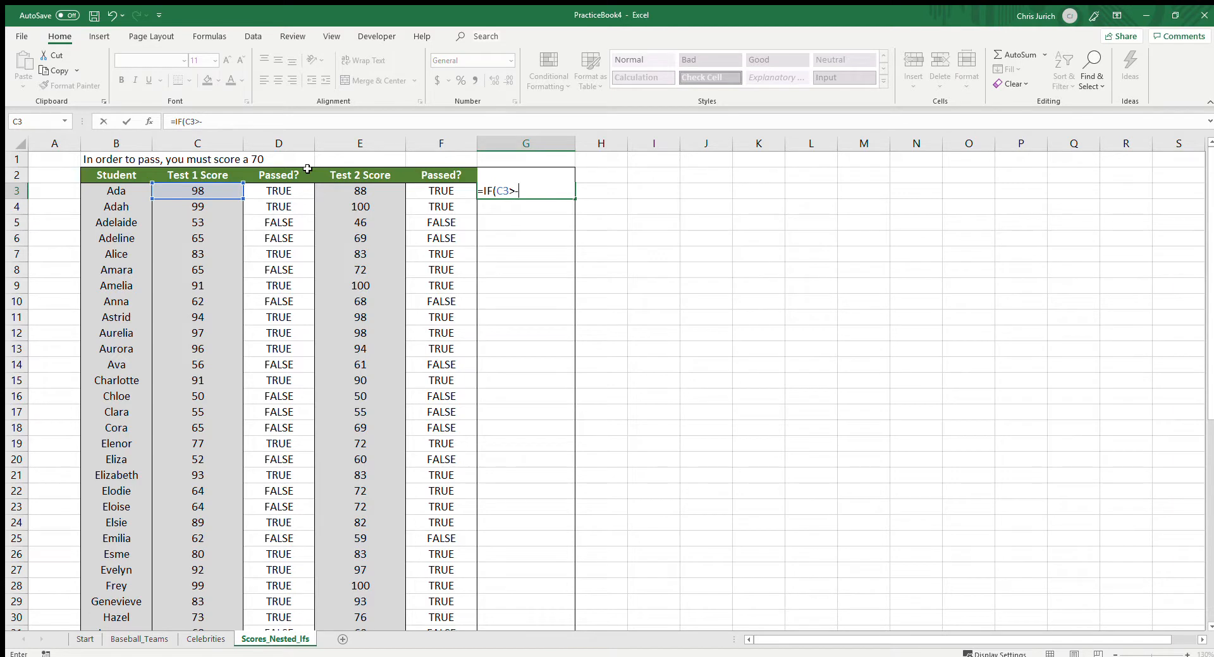
pyautogui.write('=70,IF(),"')
pyautogui.write('N")')
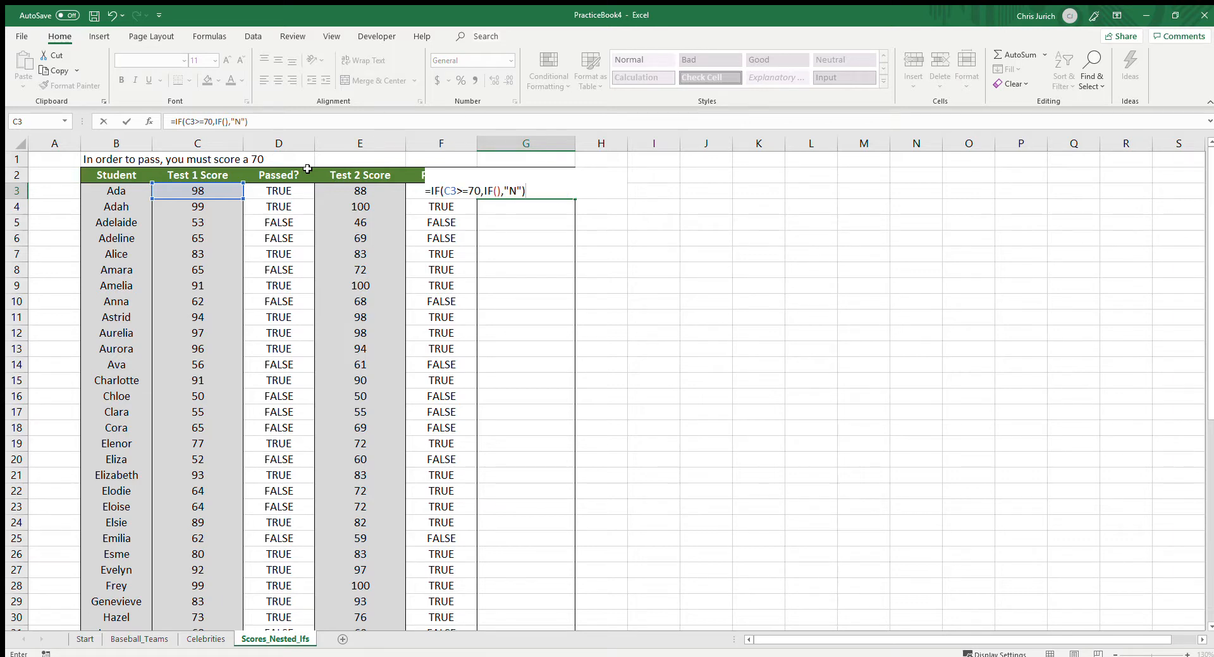
# Complete the inner IF in G3 with E3>=70,"Y","N" and commit the nested formula
pyautogui.click(500, 191)
pyautogui.click(390, 196)
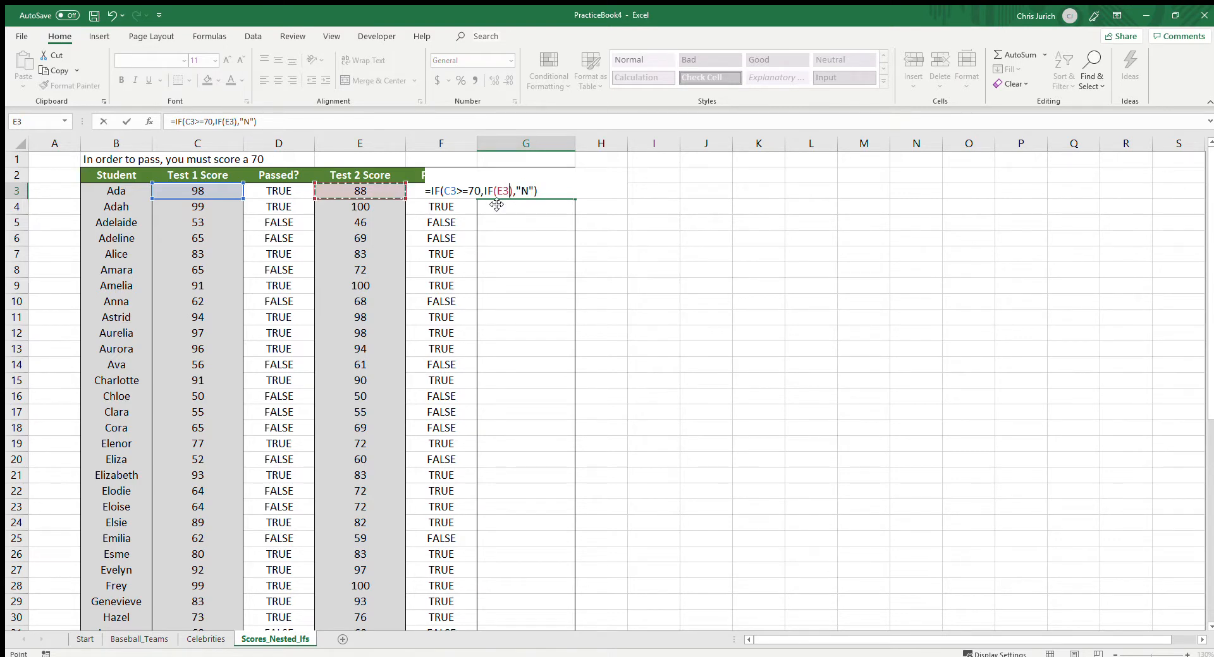
pyautogui.write('>=')
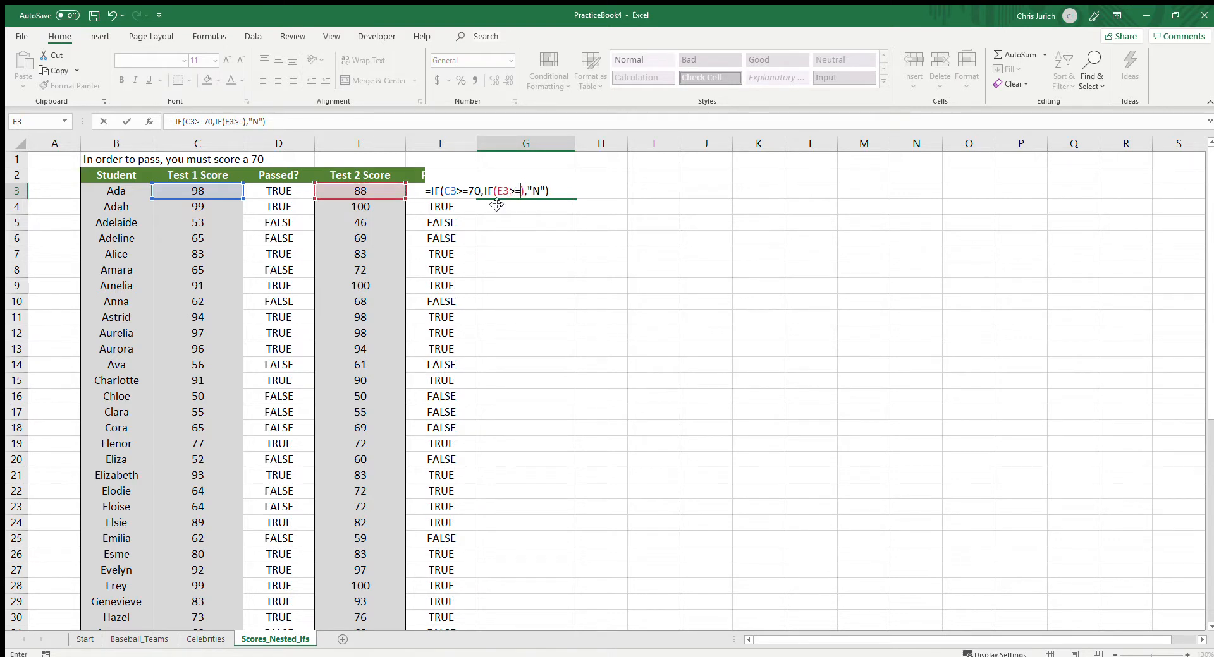
pyautogui.write('70,')
pyautogui.write('"Y",')
pyautogui.write('"N"')
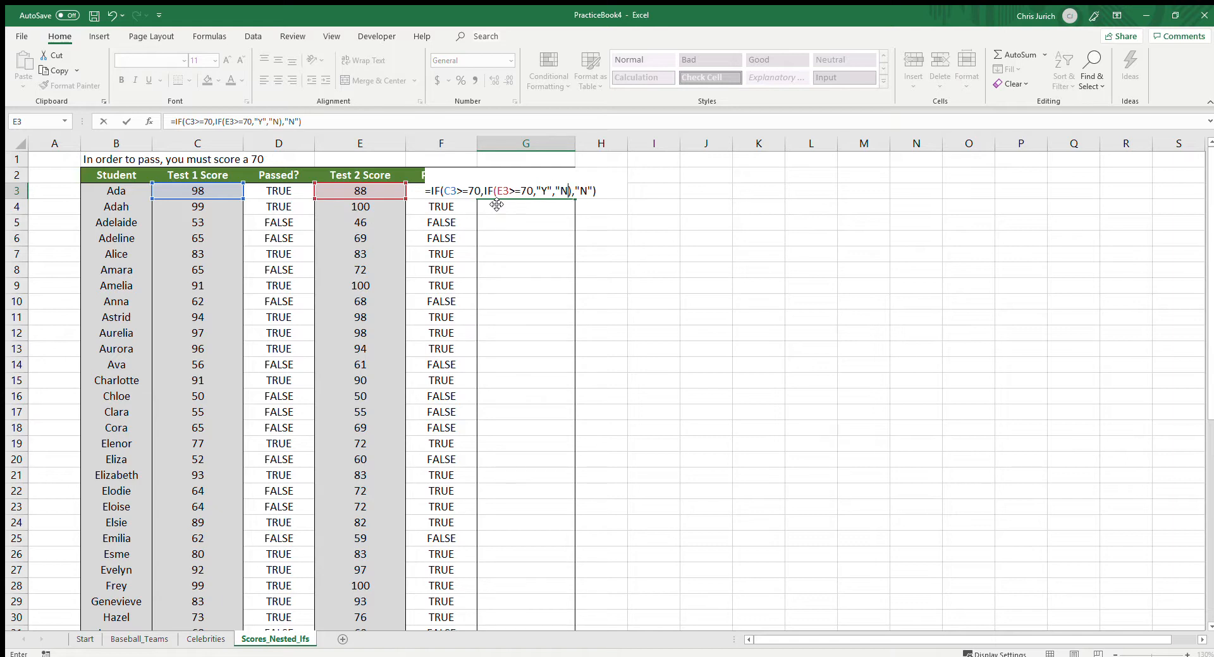
pyautogui.press('Return')
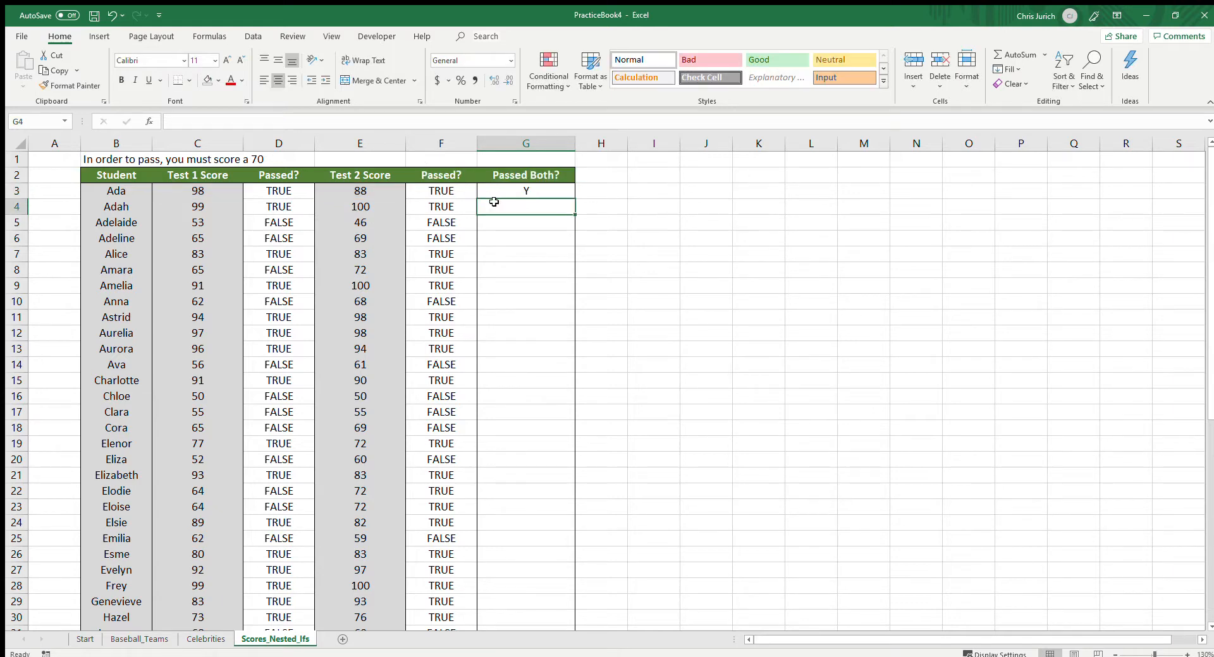
# Review the nested IF formula in G3 against the test scores and pass results in row 3
pyautogui.press('Up')
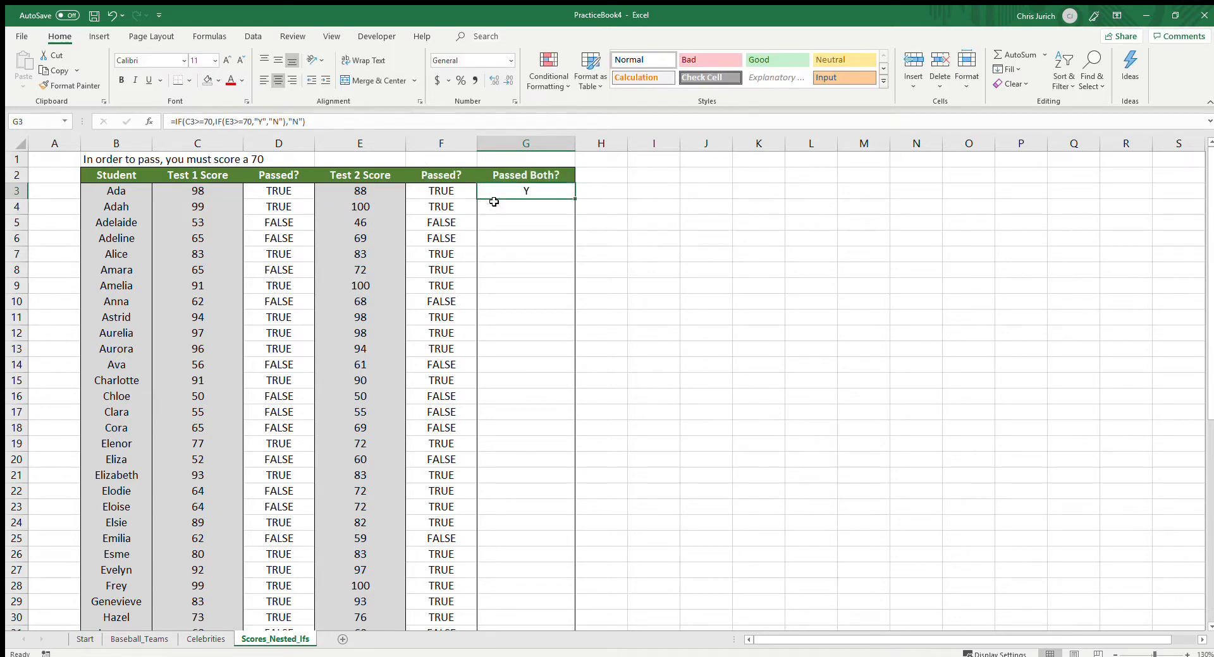
pyautogui.press('Left')
pyautogui.press('Left')
pyautogui.press('Left')
pyautogui.press('Left')
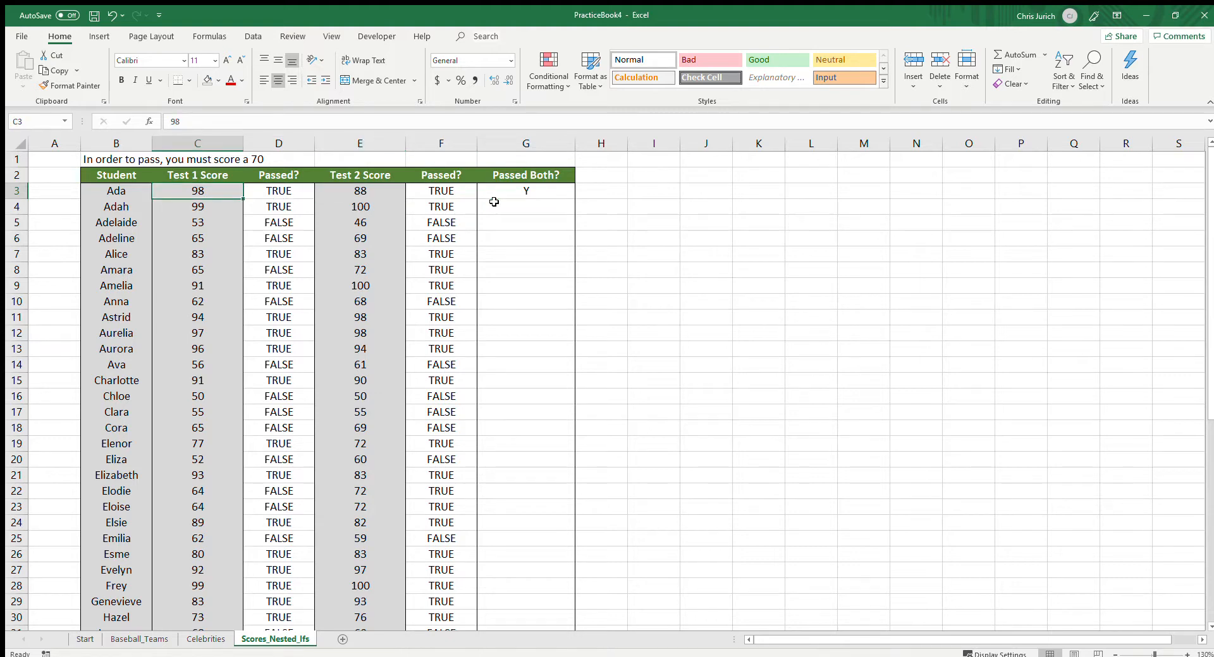
pyautogui.press('Right')
pyautogui.press('Right')
pyautogui.press('Right')
pyautogui.press('Right')
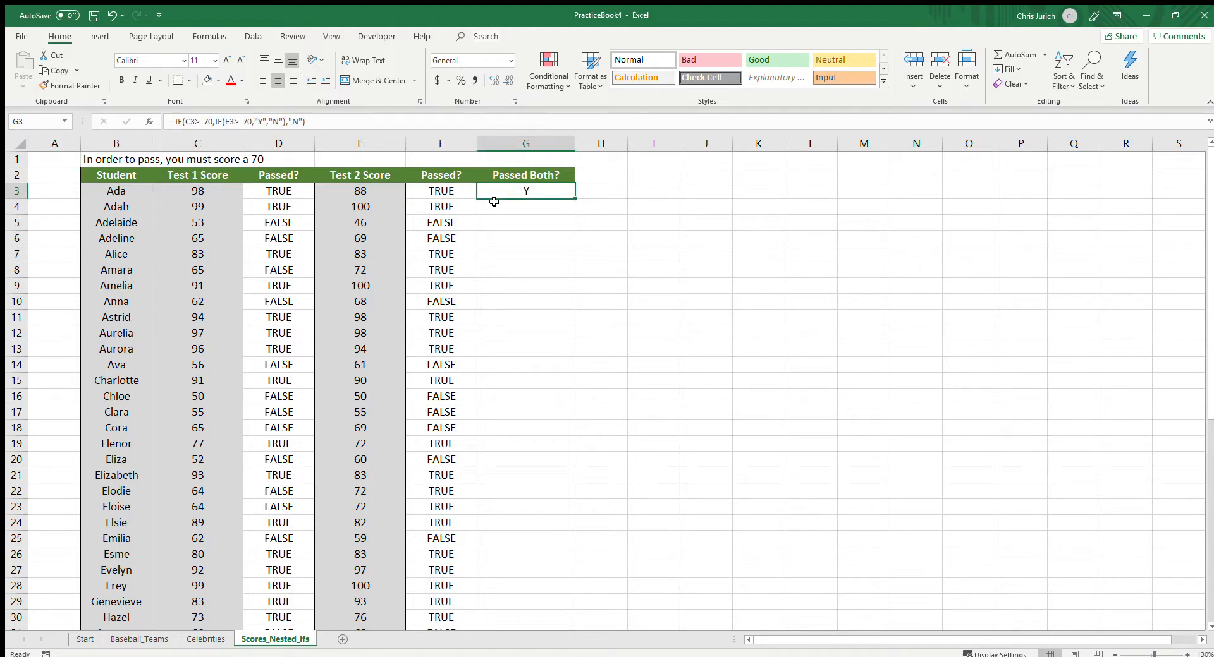
# Copy the nested IF formula from G3 down the Passed Both? column through G52, keeping the column's existing borders
pyautogui.hotkey('ctrl', 'c')
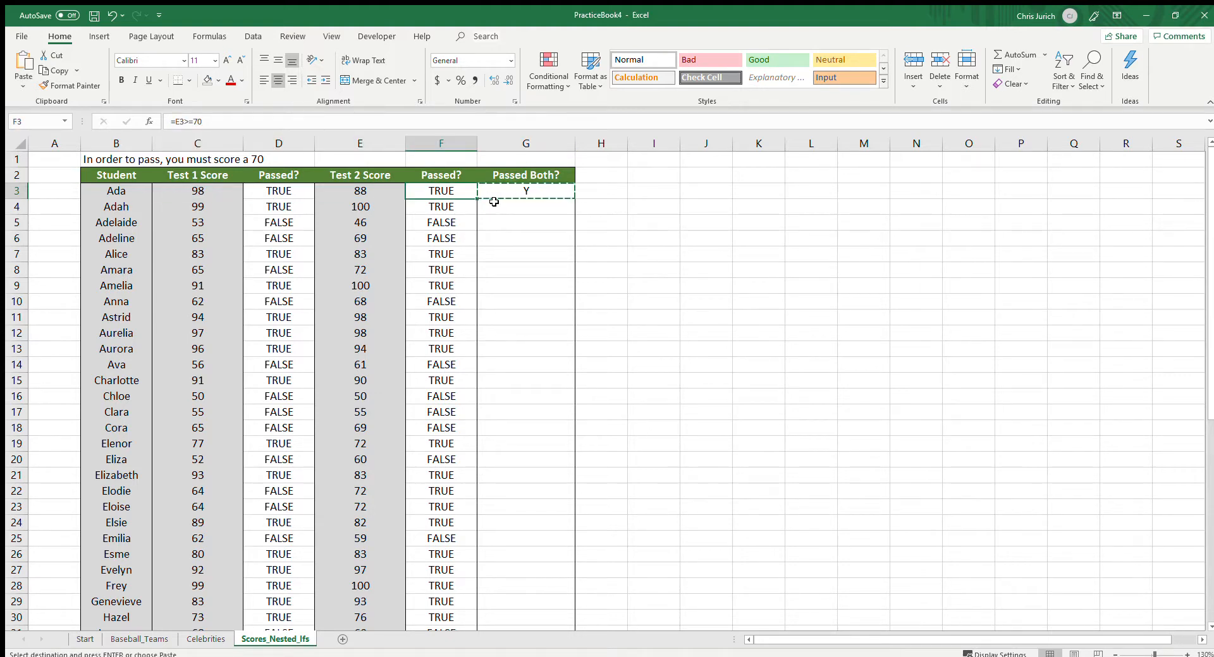
pyautogui.hotkey('shift', 'Down')
pyautogui.hotkey('shift', 'Down')
pyautogui.hotkey('shift', 'Down')
pyautogui.hotkey('shift', 'Down')
pyautogui.hotkey('shift', 'Down')
pyautogui.hotkey('shift', 'Down')
pyautogui.hotkey('shift', 'Down')
pyautogui.hotkey('shift', 'Down')
pyautogui.hotkey('shift', 'Down')
pyautogui.hotkey('shift', 'Down')
pyautogui.hotkey('shift', 'Down')
pyautogui.hotkey('shift', 'Down')
pyautogui.hotkey('shift', 'Down')
pyautogui.hotkey('shift', 'Down')
pyautogui.hotkey('shift', 'Down')
pyautogui.hotkey('shift', 'Down')
pyautogui.hotkey('shift', 'Down')
pyautogui.hotkey('shift', 'Down')
pyautogui.hotkey('shift', 'Down')
pyautogui.hotkey('shift', 'Down')
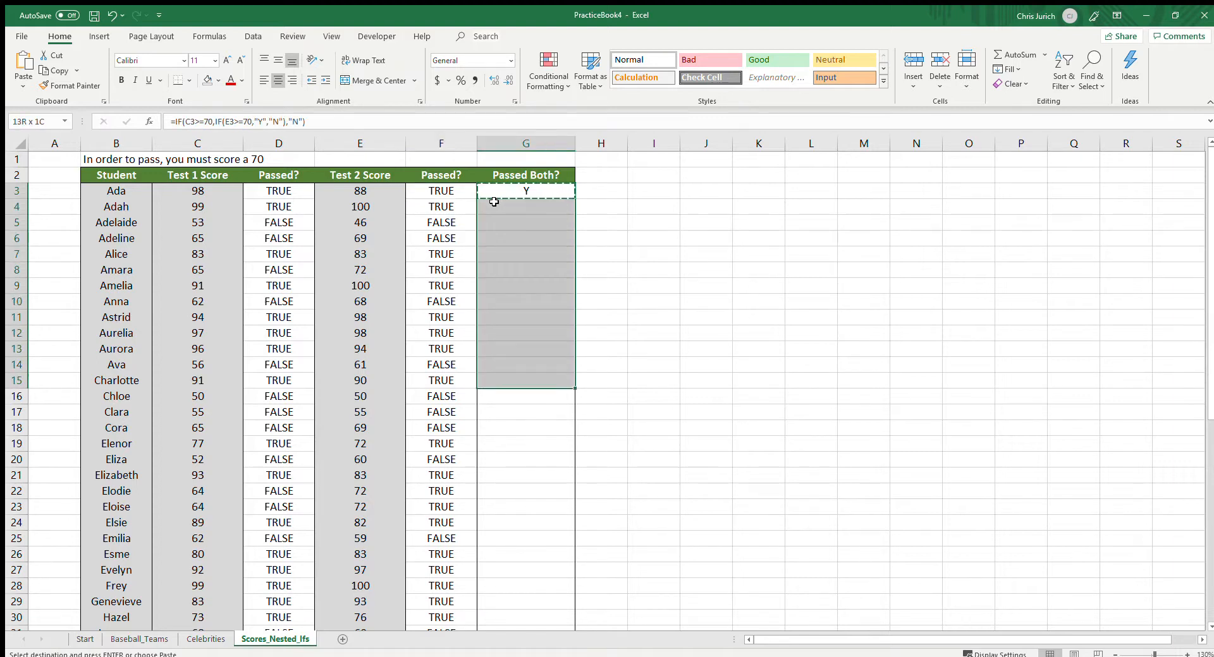
pyautogui.hotkey('shift', 'Down')
pyautogui.hotkey('shift', 'Down')
pyautogui.hotkey('shift', 'Down')
pyautogui.hotkey('shift', 'Down')
pyautogui.hotkey('shift', 'Down')
pyautogui.hotkey('shift', 'Down')
pyautogui.hotkey('shift', 'Down')
pyautogui.hotkey('shift', 'Down')
pyautogui.hotkey('shift', 'Down')
pyautogui.hotkey('shift', 'Down')
pyautogui.hotkey('shift', 'Down')
pyautogui.hotkey('shift', 'Down')
pyautogui.hotkey('shift', 'Down')
pyautogui.hotkey('shift', 'Down')
pyautogui.hotkey('shift', 'Down')
pyautogui.hotkey('shift', 'Down')
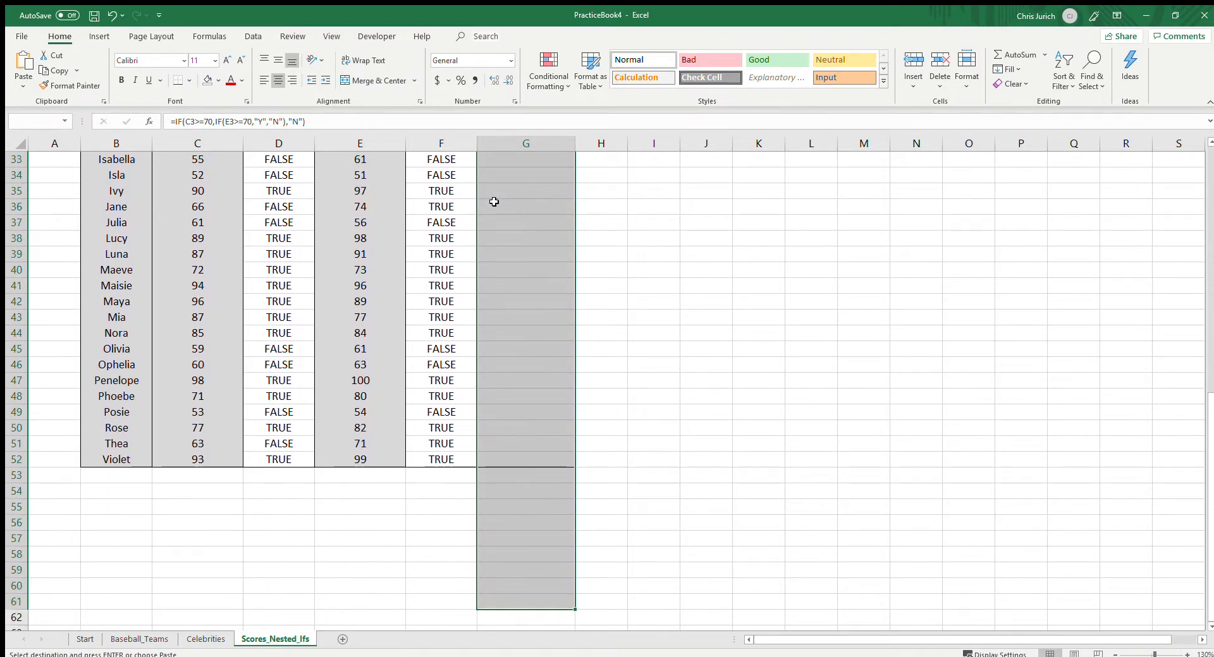
pyautogui.hotkey('shift', 'Up')
pyautogui.hotkey('shift', 'Up')
pyautogui.hotkey('shift', 'Up')
pyautogui.hotkey('shift', 'Up')
pyautogui.hotkey('shift', 'Up')
pyautogui.hotkey('shift', 'Up')
pyautogui.hotkey('shift', 'Up')
pyautogui.hotkey('shift', 'Up')
pyautogui.hotkey('shift', 'Up')
pyautogui.hotkey('ctrl', 'v')
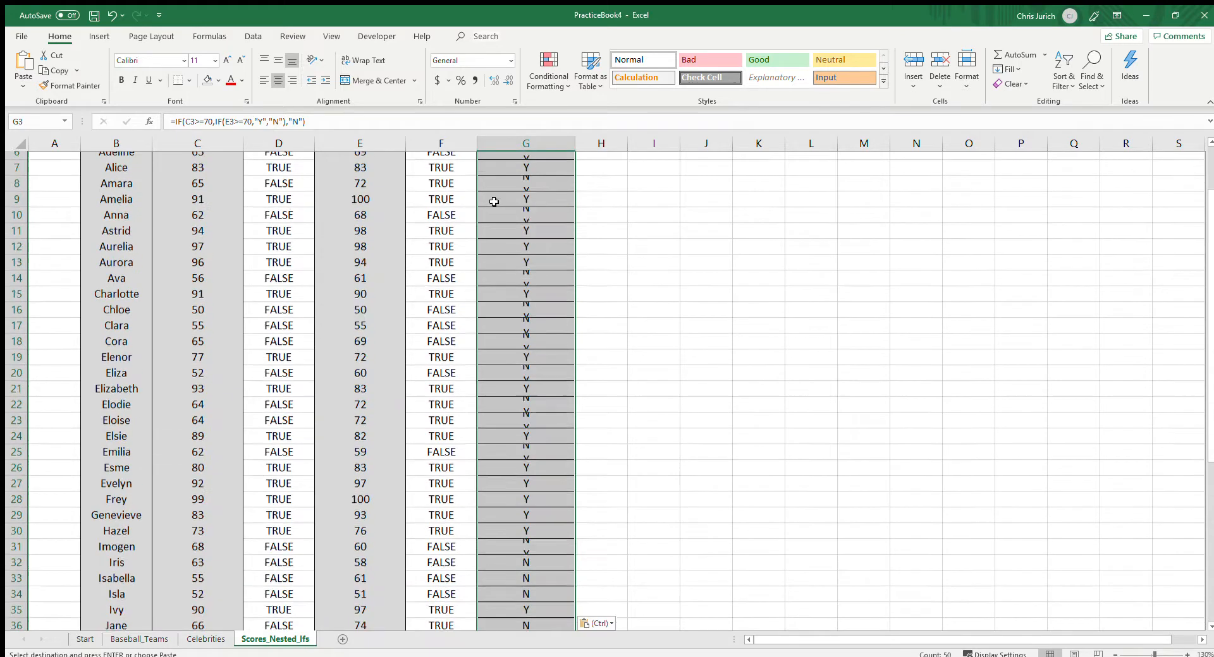
pyautogui.hotkey('ctrl', 'z')
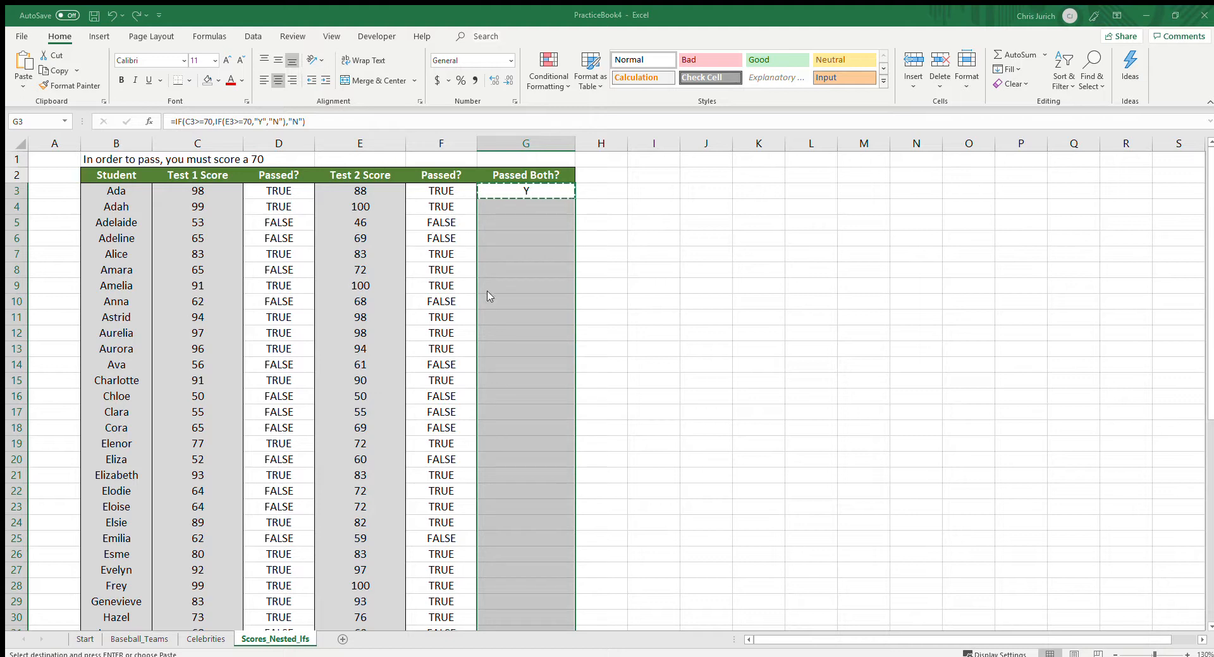
pyautogui.hotkey('ctrl', 'v')
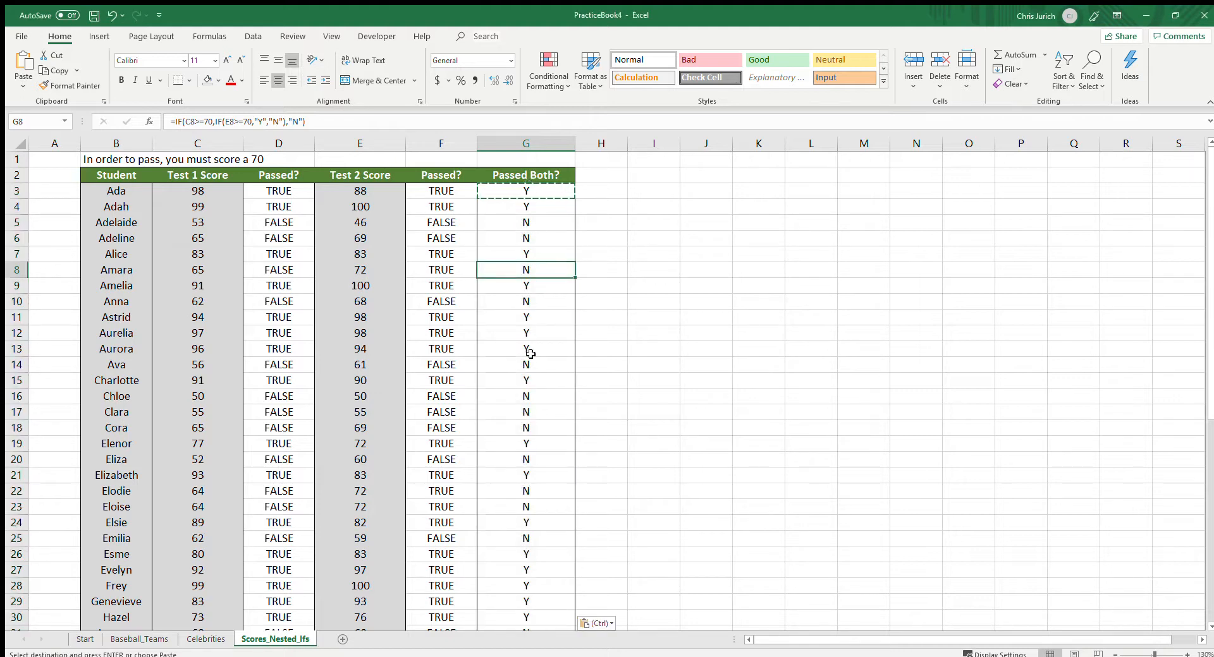
# Check the filled Passed Both? results against the test scores and re-examine the nested IF formula in G3
pyautogui.click(535, 238)
pyautogui.click(230, 224)
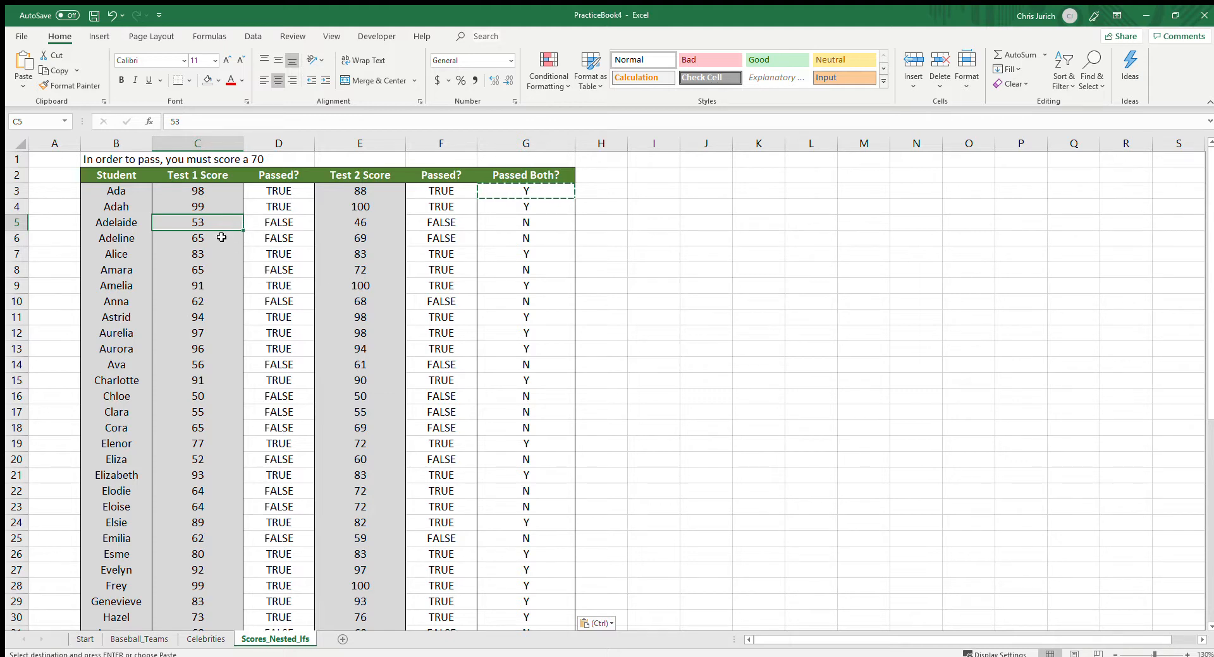
pyautogui.click(525, 191)
pyautogui.doubleClick(526, 191)
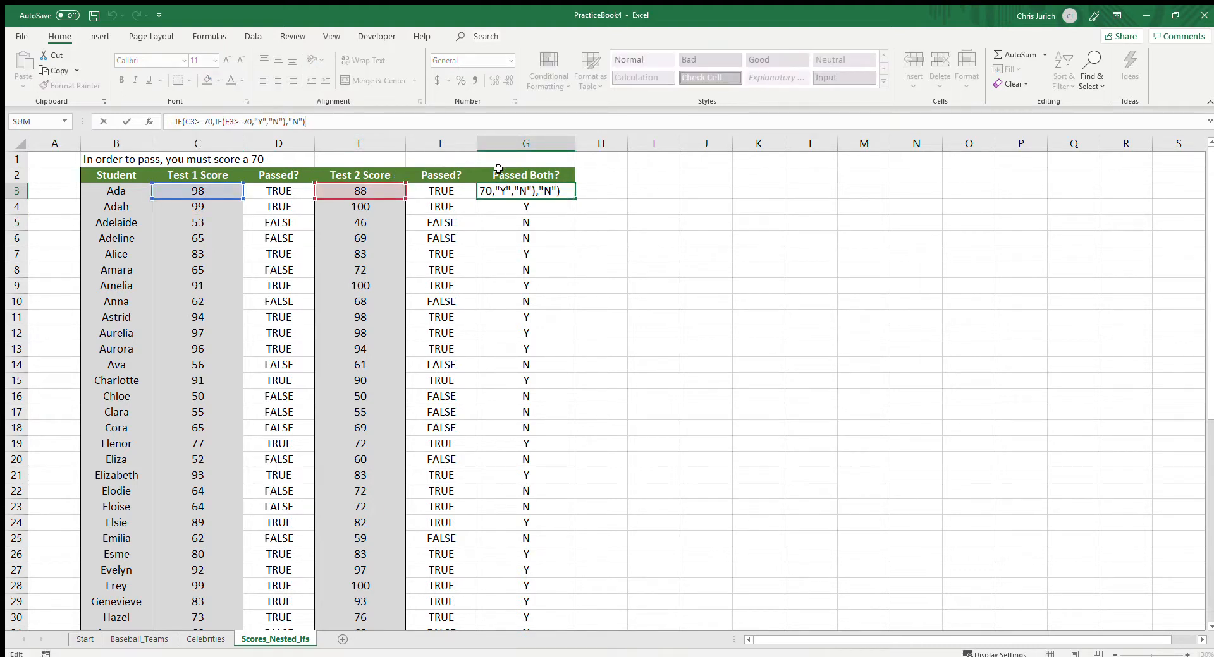
pyautogui.press('Escape')
pyautogui.press('F2')
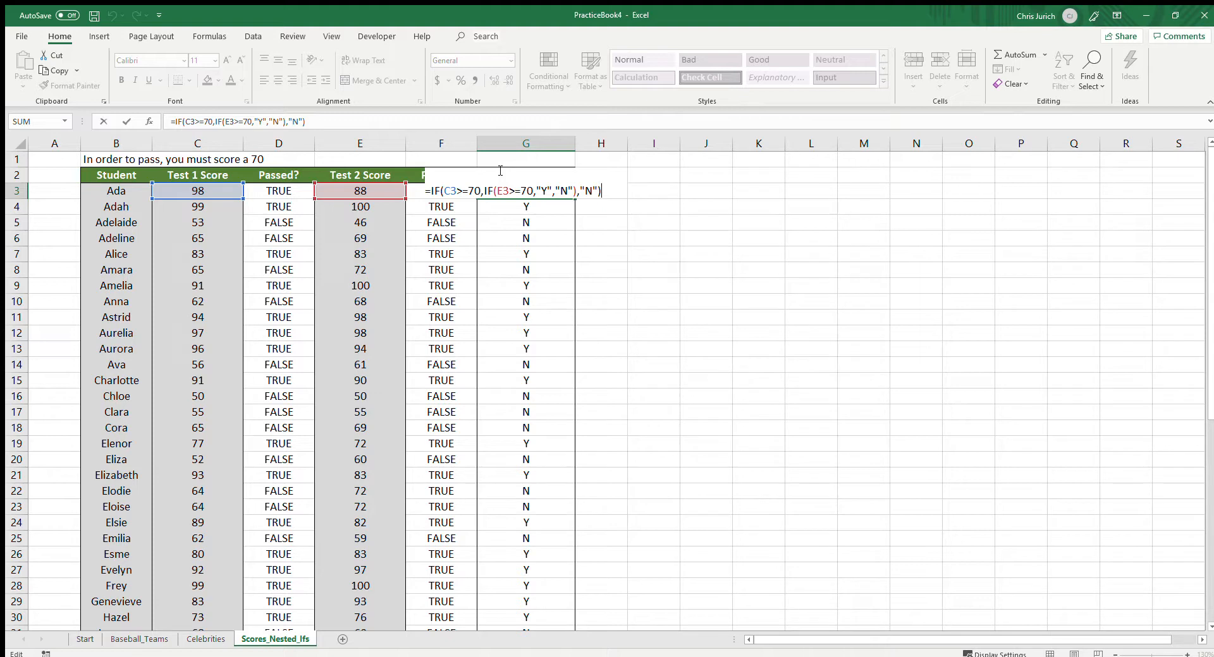
pyautogui.hotkey('ctrl', 'Return')
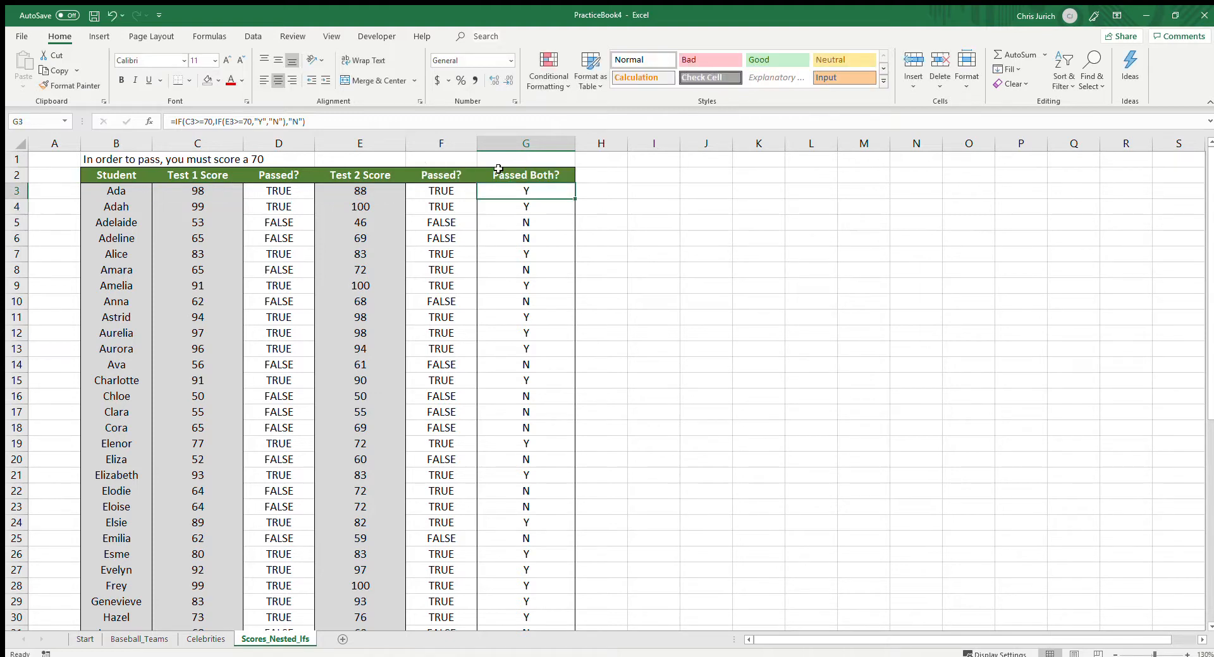
pyautogui.press('F2')
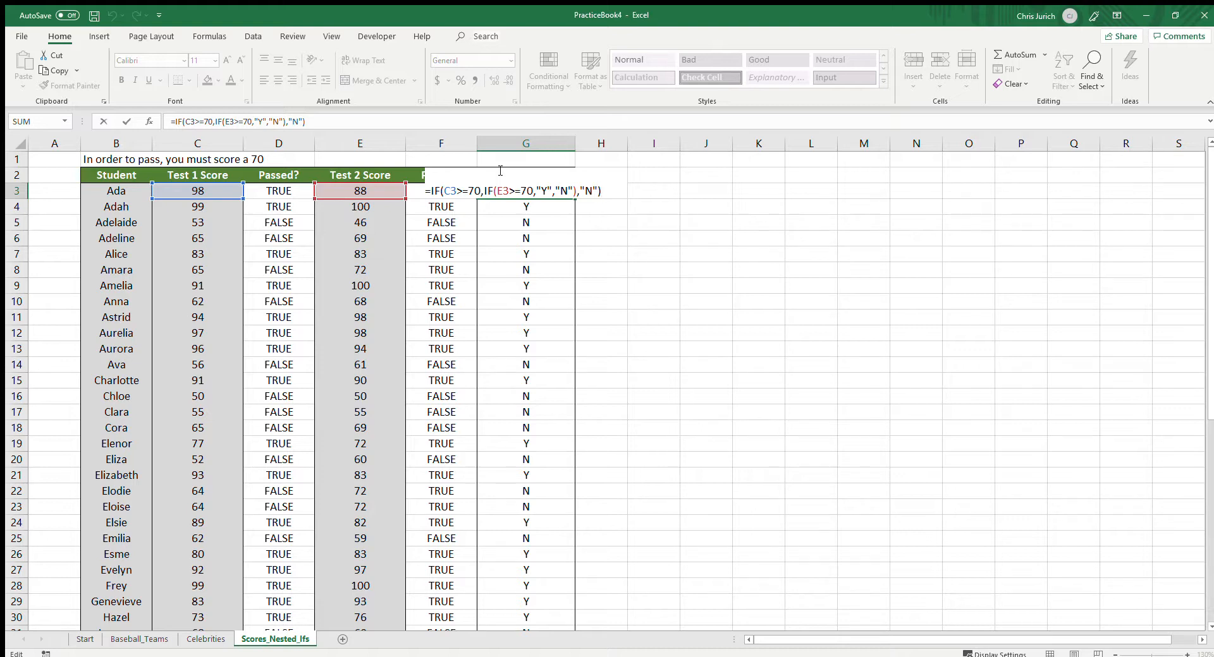
pyautogui.press('Return')
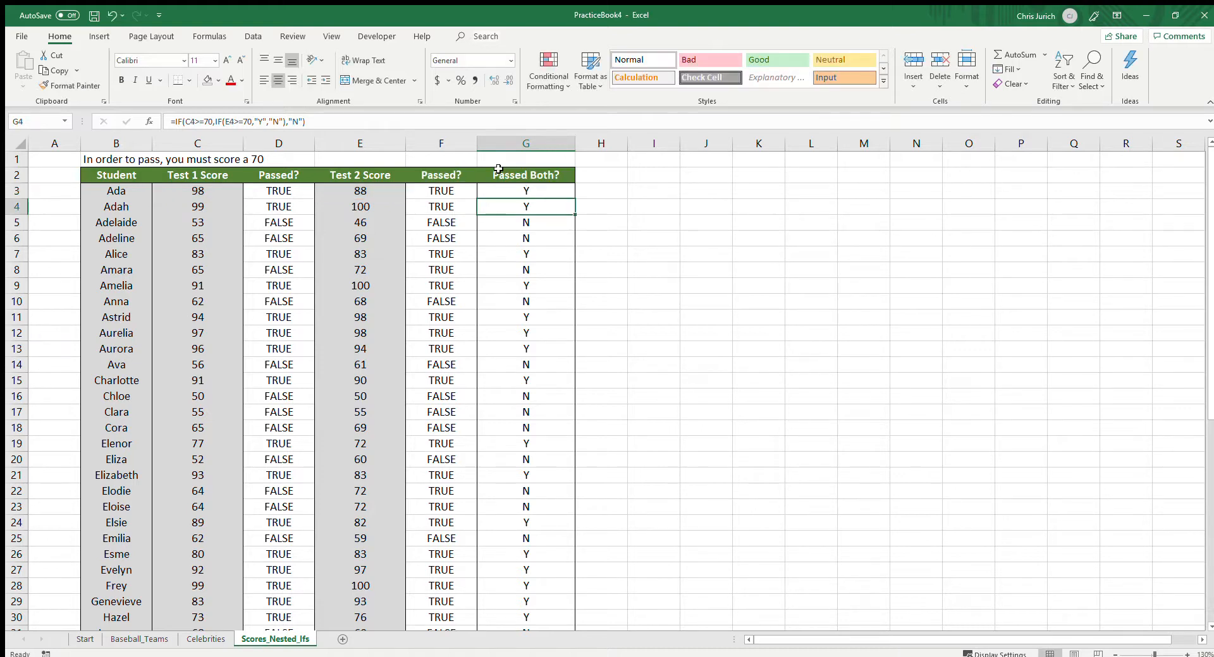
pyautogui.press('Up')
pyautogui.press('BackSpace')
pyautogui.press('Return')
pyautogui.press('Up')
pyautogui.write('=')
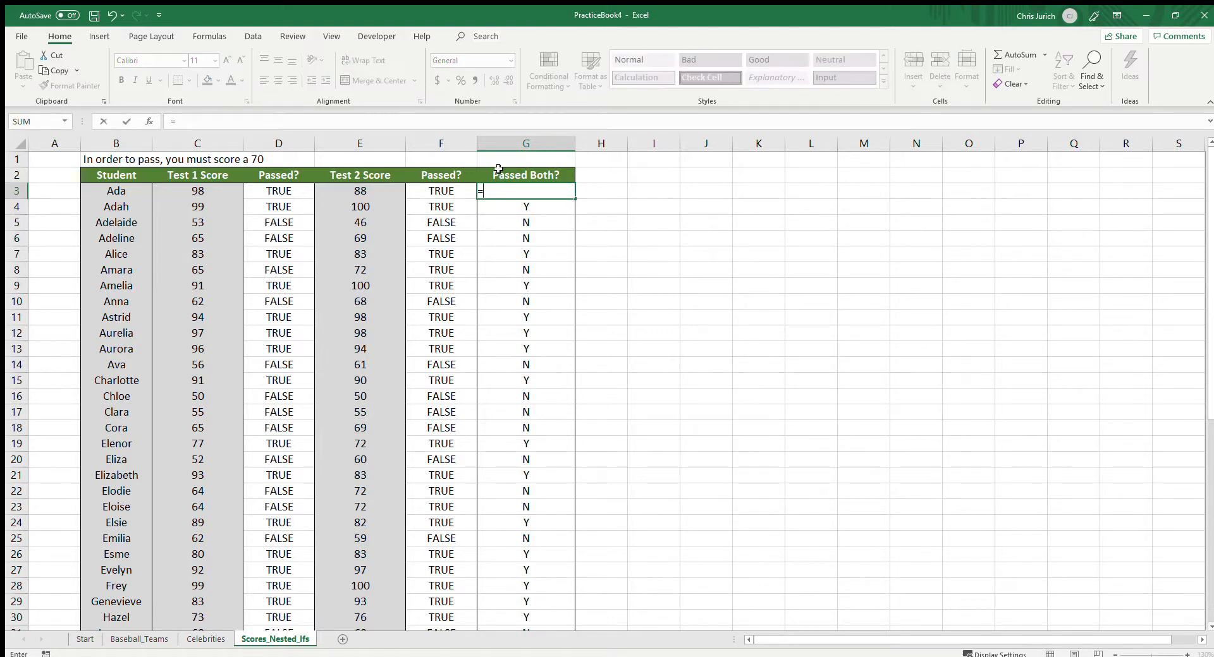
pyautogui.write('AND')
pyautogui.press('BackSpace')
pyautogui.press('BackSpace')
pyautogui.press('BackSpace')
pyautogui.press('BackSpace')
pyautogui.press('Return')
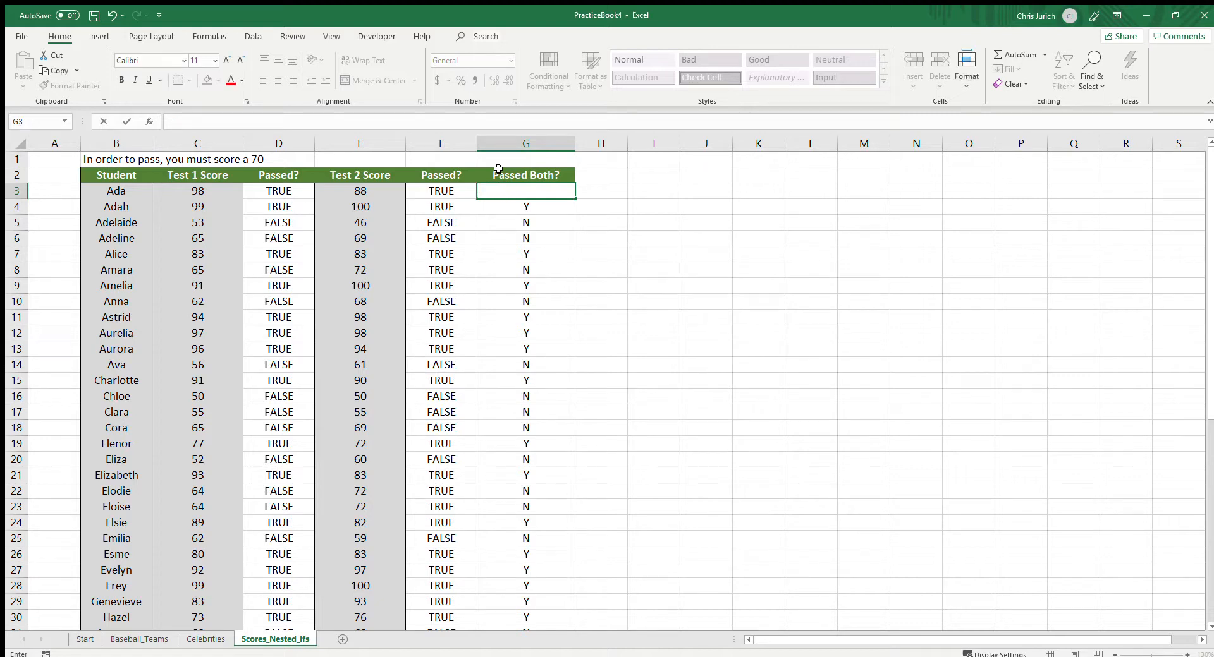
pyautogui.press('Up')
pyautogui.hotkey('ctrl', 'z')
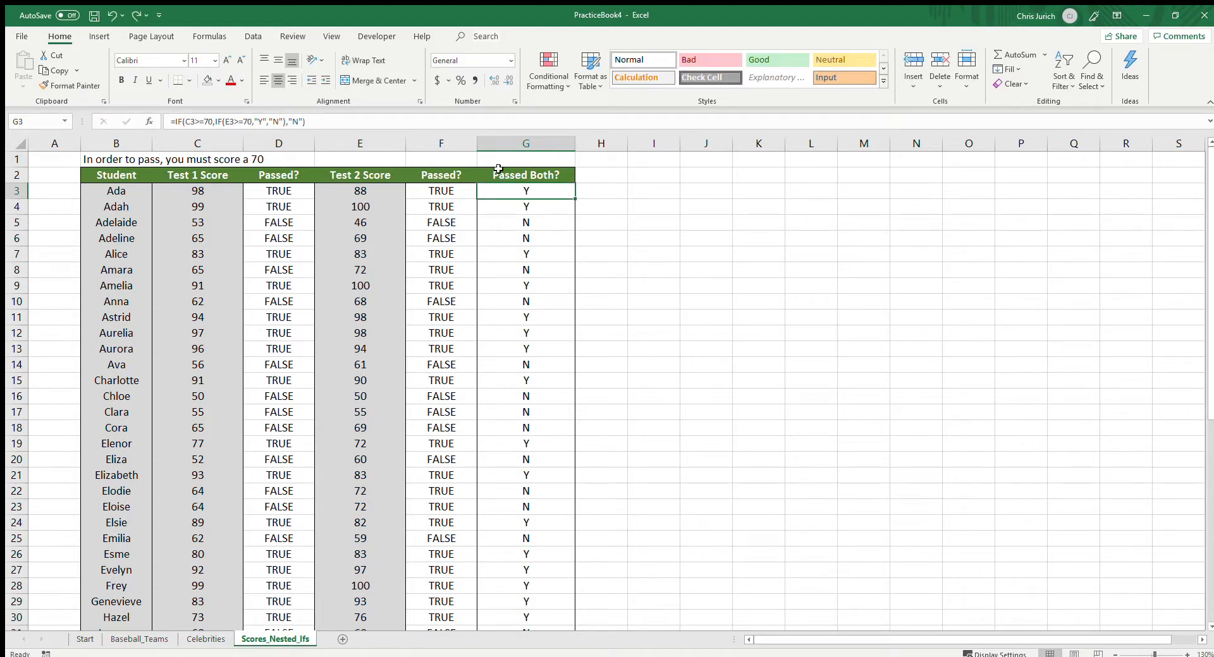
# Enter the formula =AND(C3>=70,E3>=70) in H3, beside the first Passed Both? result
pyautogui.press('Right')
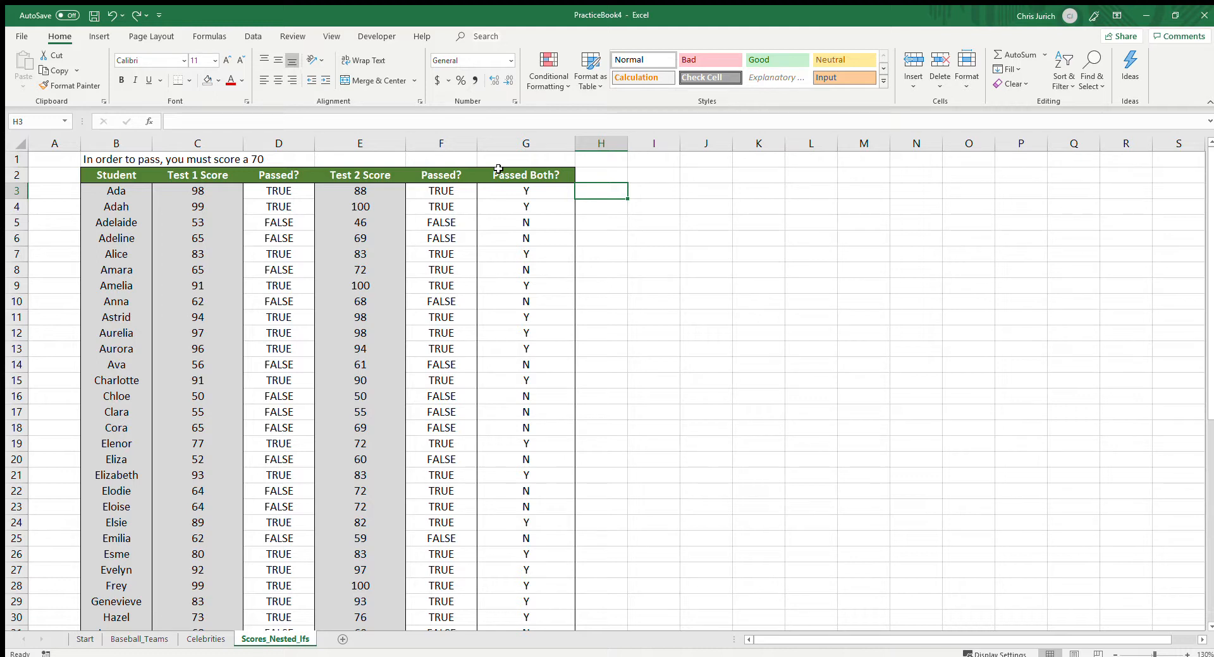
pyautogui.write('=AND(')
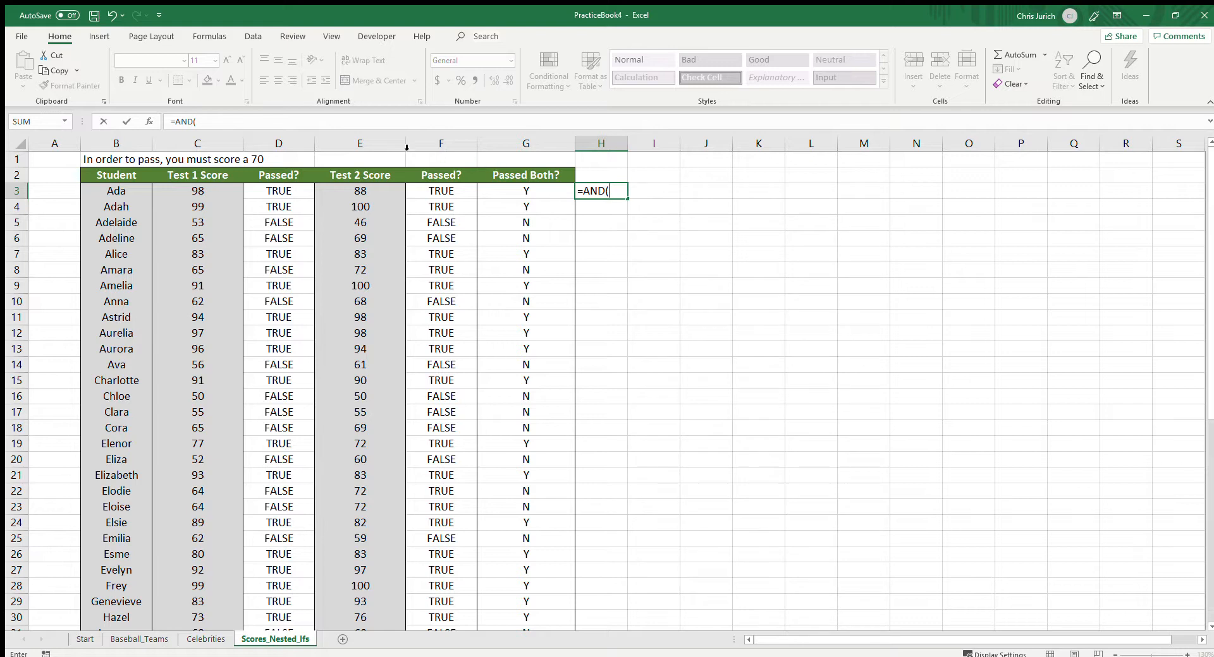
pyautogui.click(210, 197)
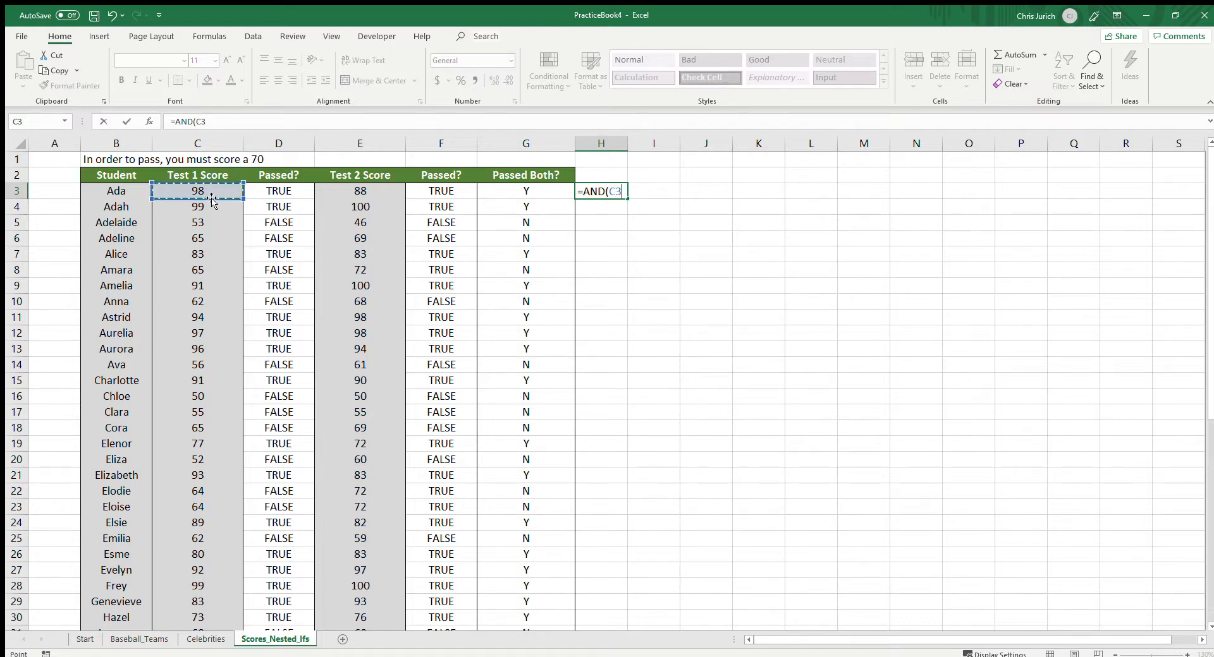
pyautogui.write('>=70,')
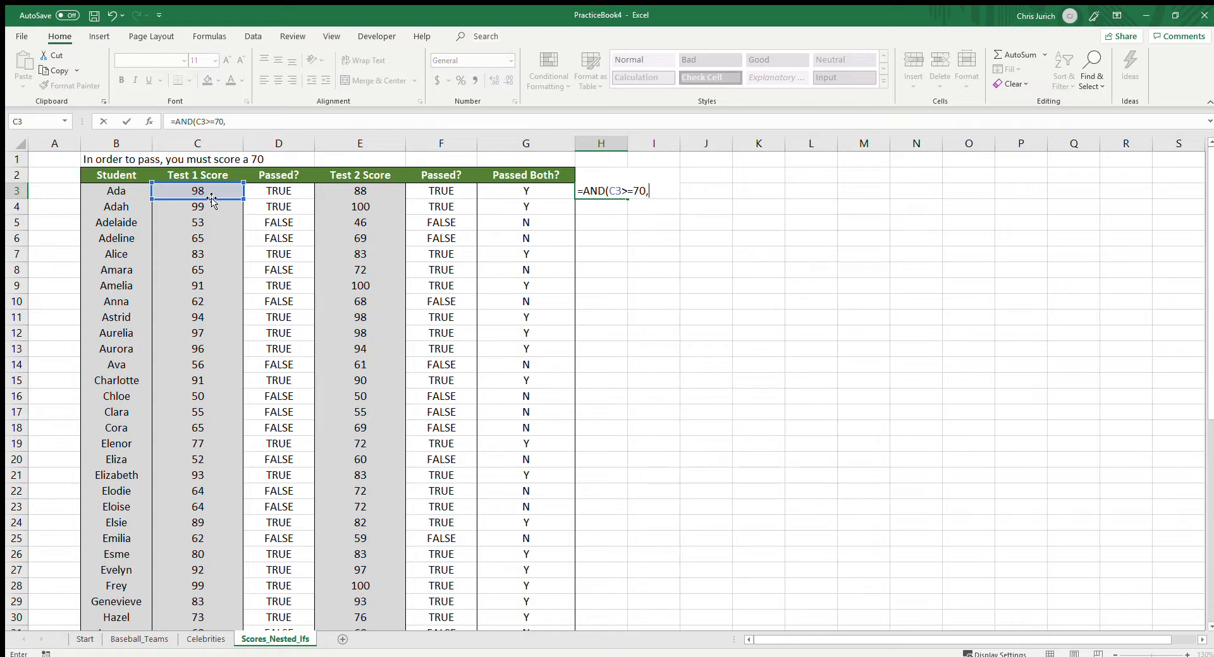
pyautogui.click(352, 189)
pyautogui.write('>=')
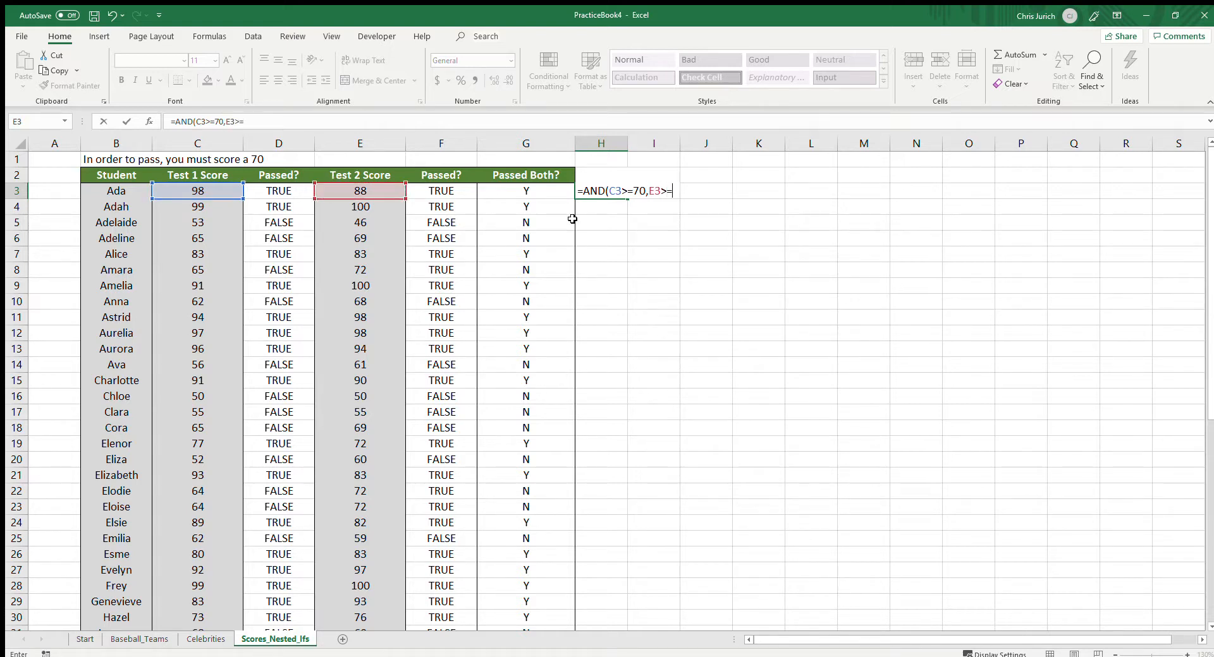
pyautogui.write('70)')
pyautogui.hotkey('ctrl', 'Return')
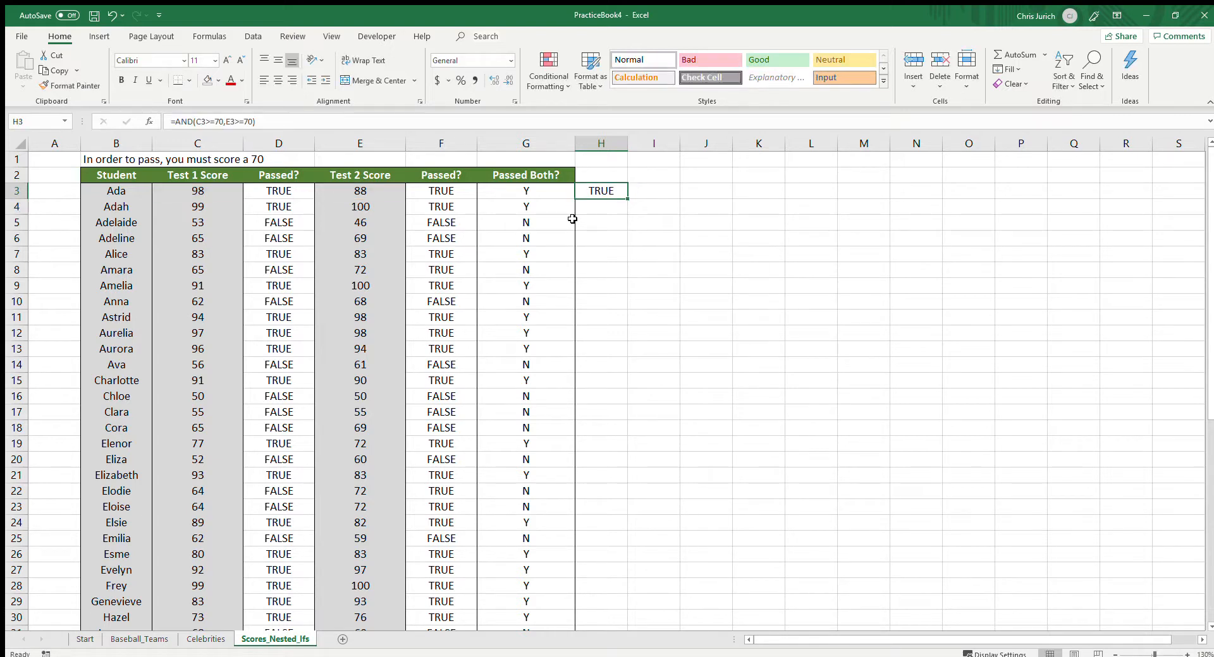
# Copy the AND formula from H3 down column H through the last student in row 52
pyautogui.press('Left')
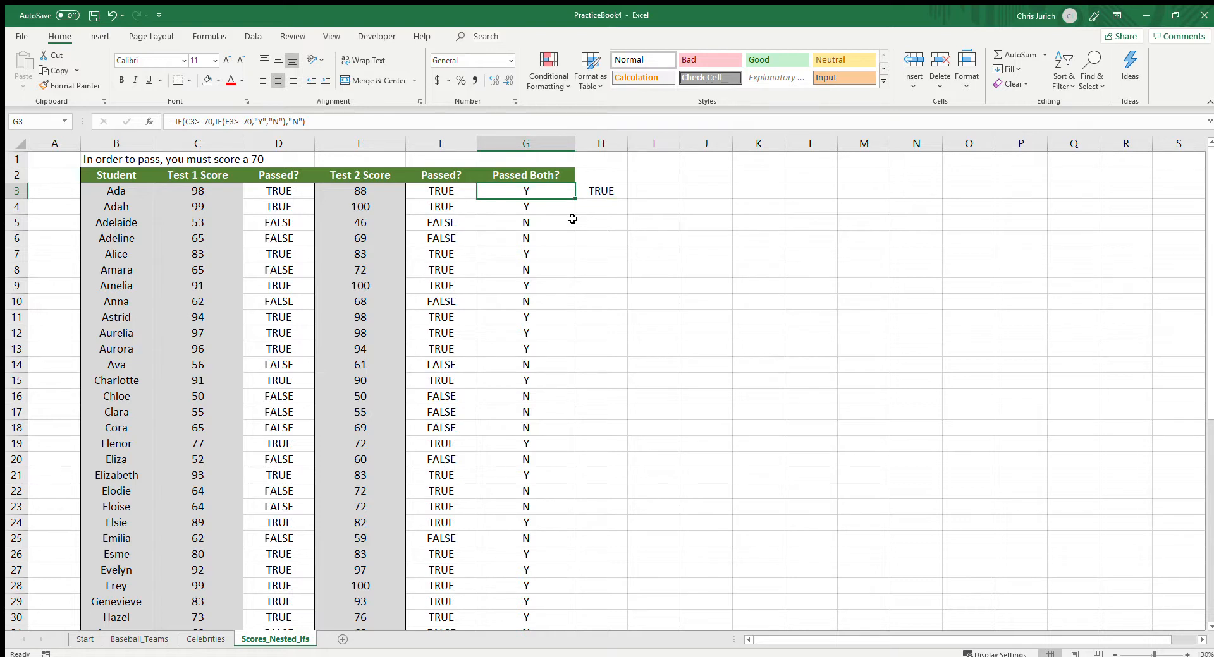
pyautogui.press('Right')
pyautogui.press('Left')
pyautogui.press('Right')
pyautogui.hotkey('ctrl', 'c')
pyautogui.hotkey('shift', 'Down')
pyautogui.hotkey('shift', 'Down')
pyautogui.hotkey('shift', 'Down')
pyautogui.hotkey('shift', 'Down')
pyautogui.hotkey('shift', 'Down')
pyautogui.hotkey('shift', 'Down')
pyautogui.hotkey('shift', 'Down')
pyautogui.hotkey('shift', 'Down')
pyautogui.hotkey('shift', 'Down')
pyautogui.hotkey('shift', 'Down')
pyautogui.hotkey('shift', 'Down')
pyautogui.hotkey('shift', 'Down')
pyautogui.hotkey('shift', 'Down')
pyautogui.hotkey('shift', 'Down')
pyautogui.hotkey('shift', 'Down')
pyautogui.hotkey('shift', 'Down')
pyautogui.hotkey('shift', 'Down')
pyautogui.hotkey('shift', 'Down')
pyautogui.hotkey('shift', 'Down')
pyautogui.hotkey('shift', 'Down')
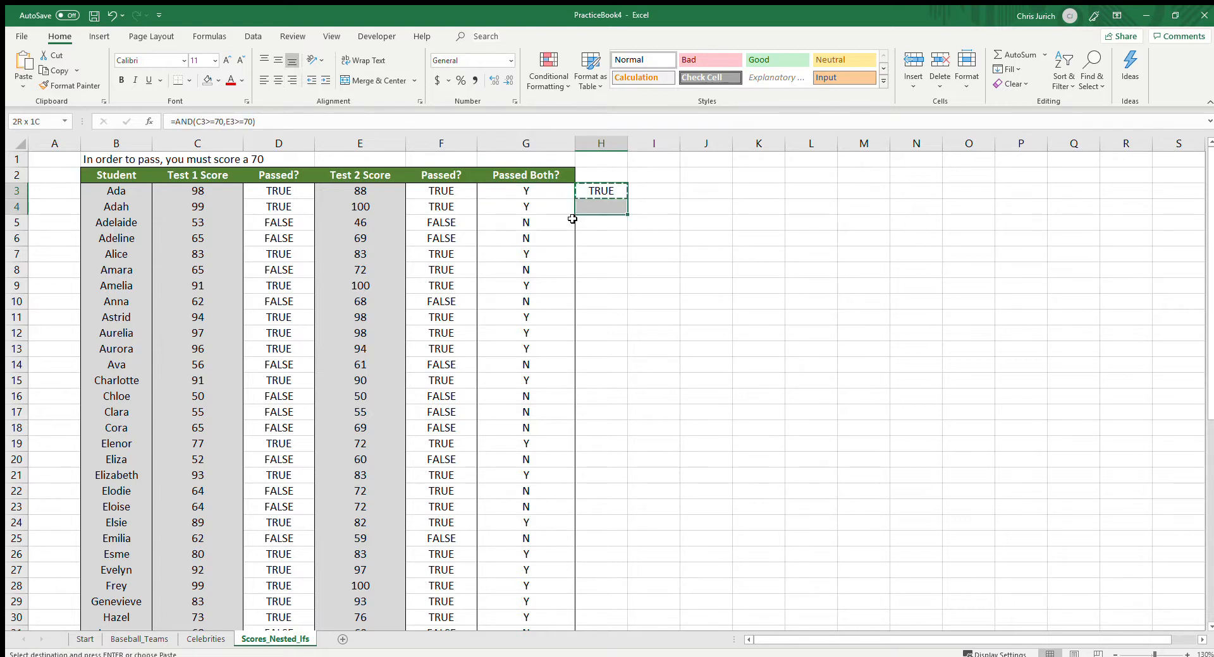
pyautogui.hotkey('shift', 'Down')
pyautogui.hotkey('shift', 'Down')
pyautogui.hotkey('shift', 'Down')
pyautogui.hotkey('shift', 'Down')
pyautogui.hotkey('shift', 'Down')
pyautogui.hotkey('shift', 'Down')
pyautogui.hotkey('shift', 'Down')
pyautogui.hotkey('shift', 'Down')
pyautogui.hotkey('shift', 'Down')
pyautogui.hotkey('shift', 'Down')
pyautogui.hotkey('shift', 'Down')
pyautogui.hotkey('shift', 'Down')
pyautogui.hotkey('shift', 'Down')
pyautogui.hotkey('shift', 'Down')
pyautogui.hotkey('shift', 'Down')
pyautogui.hotkey('shift', 'Down')
pyautogui.hotkey('shift', 'Down')
pyautogui.hotkey('shift', 'Down')
pyautogui.hotkey('shift', 'Down')
pyautogui.hotkey('shift', 'Down')
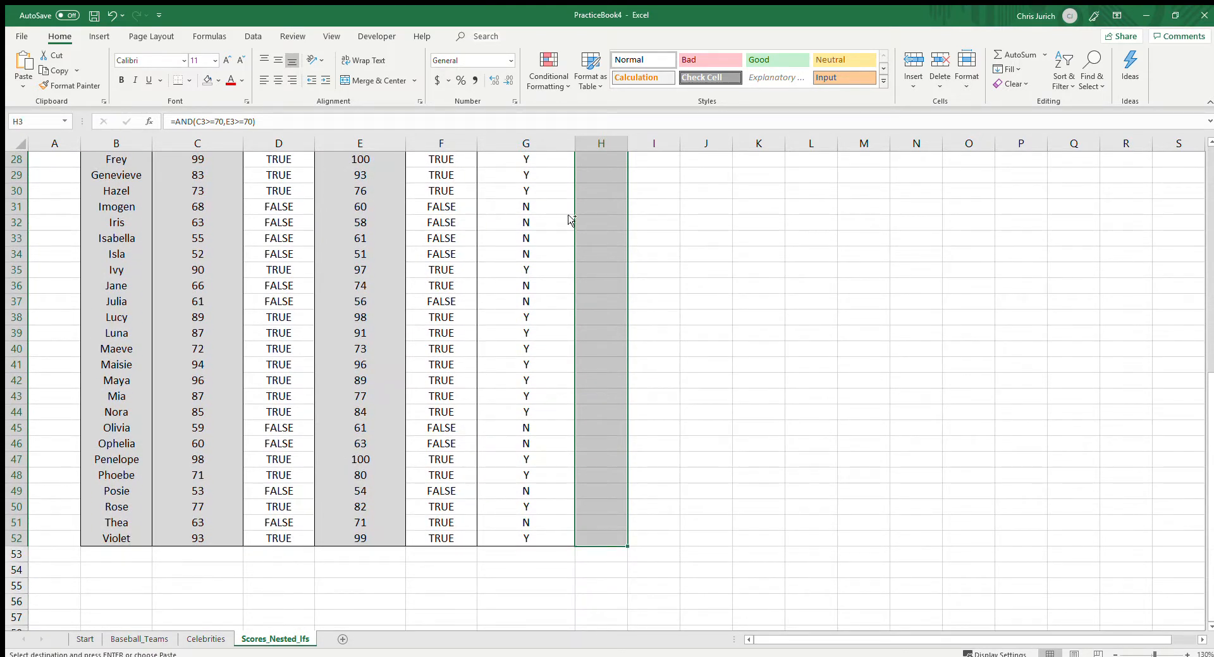
pyautogui.hotkey('ctrl', 'v')
# Compare the AND formulas and results in column H with the nested IF results in column G for rows 3 to 5
pyautogui.press('Down')
pyautogui.press('Down')
pyautogui.press('Down')
pyautogui.press('Down')
pyautogui.press('Up')
pyautogui.press('Up')
pyautogui.click(275, 122)
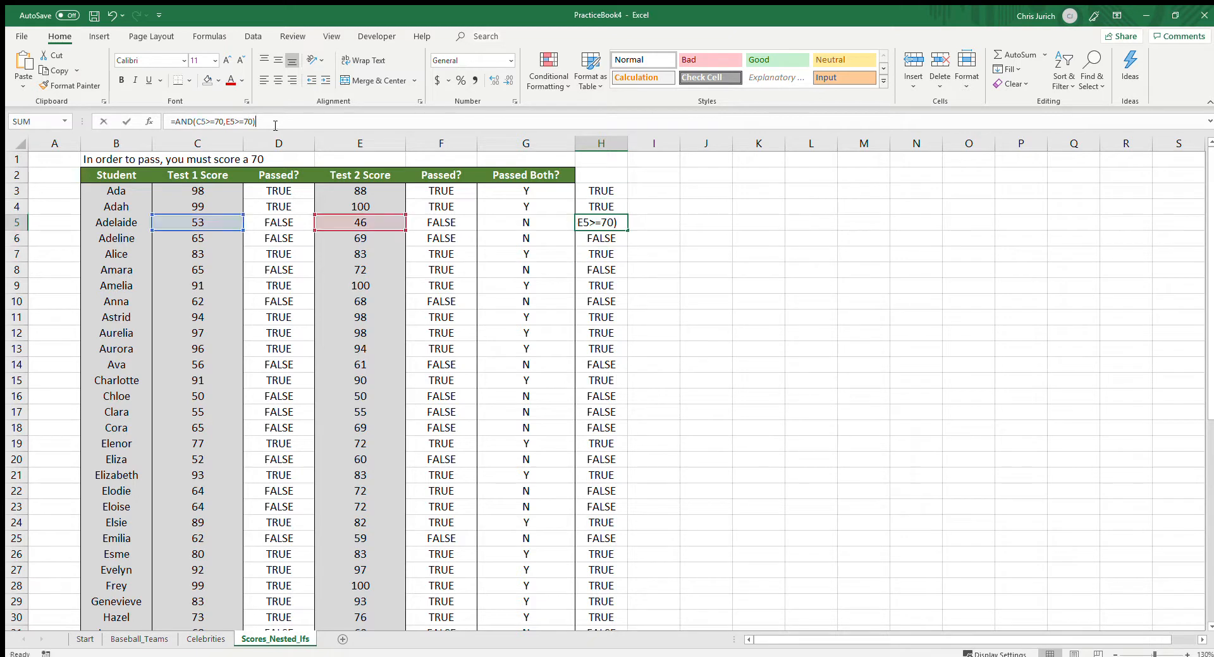
pyautogui.click(544, 233)
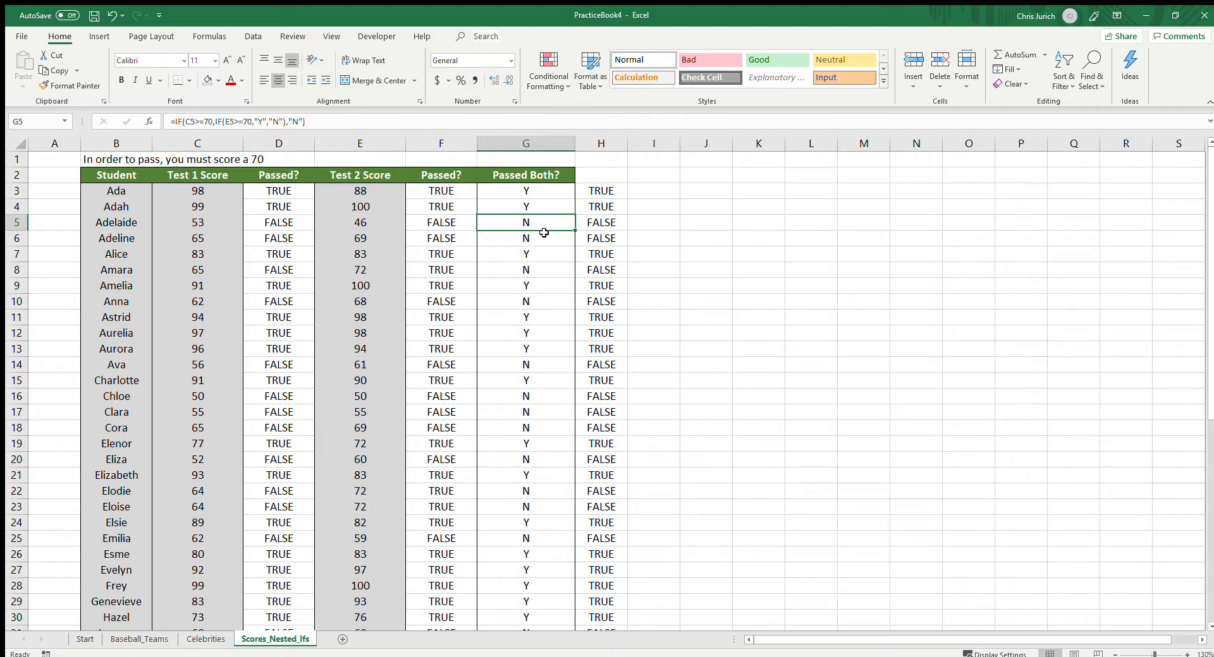
pyautogui.press('Right')
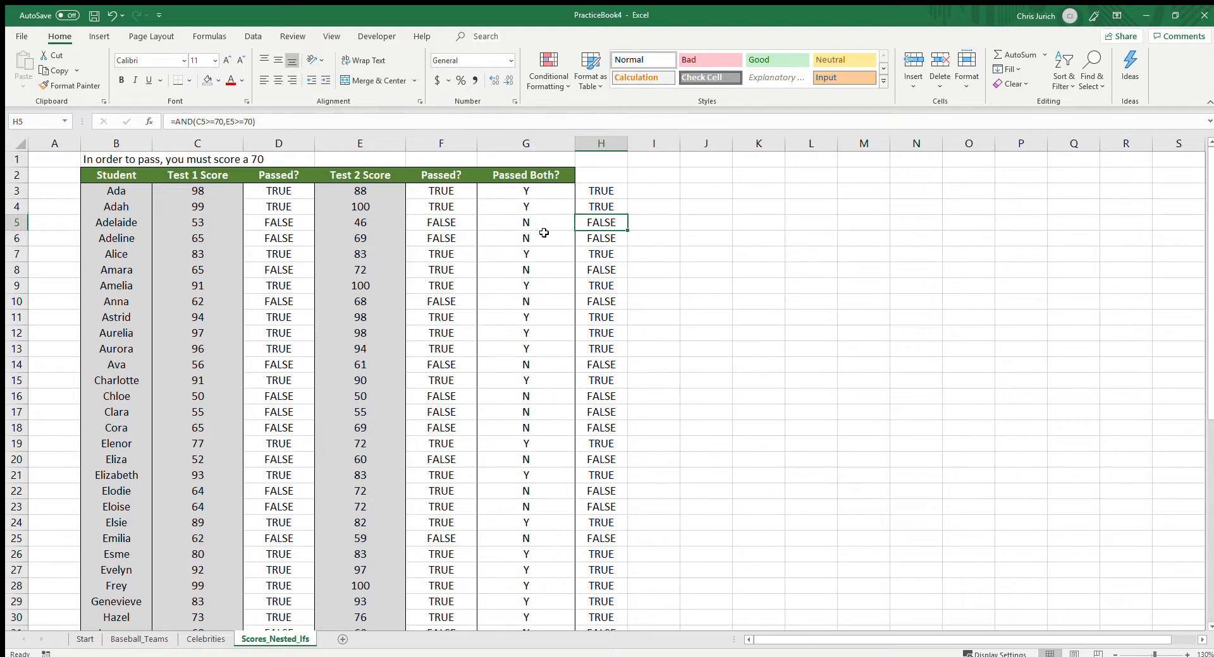
pyautogui.press('Left')
pyautogui.press('Up')
pyautogui.press('Up')
pyautogui.press('Right')
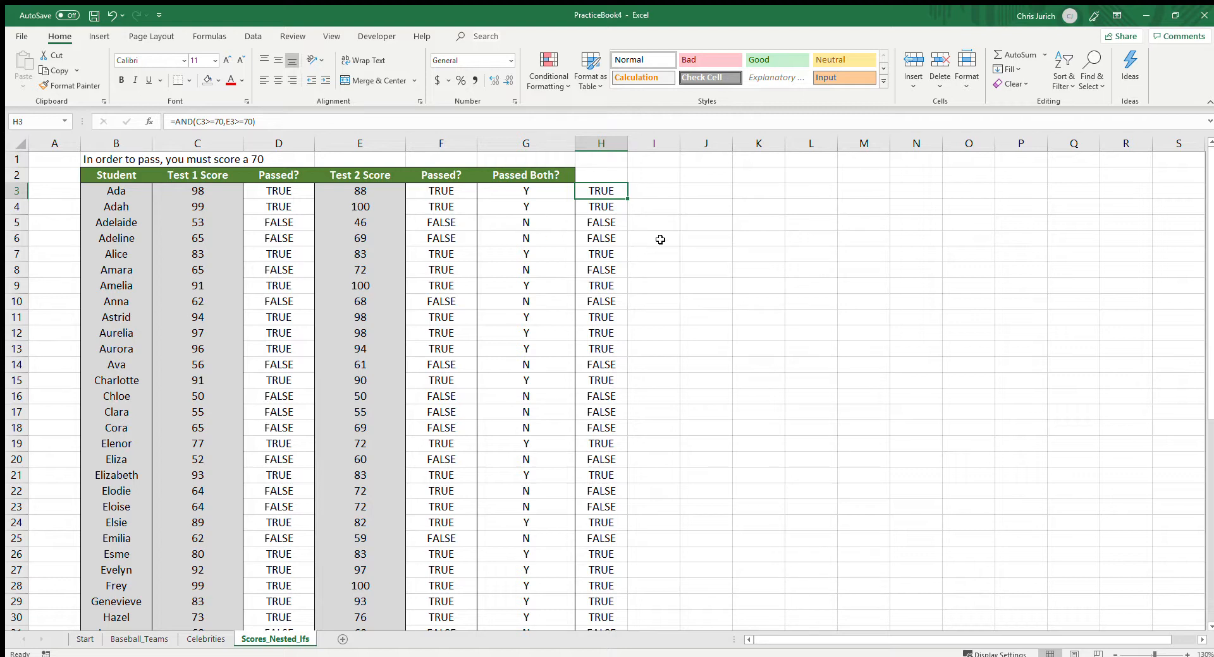
# Wrap the AND test in H3 in an IF so the formula reads =IF(AND(C3>=70,E3>=70),"Y","N")
pyautogui.press('F2')
pyautogui.click(176, 122)
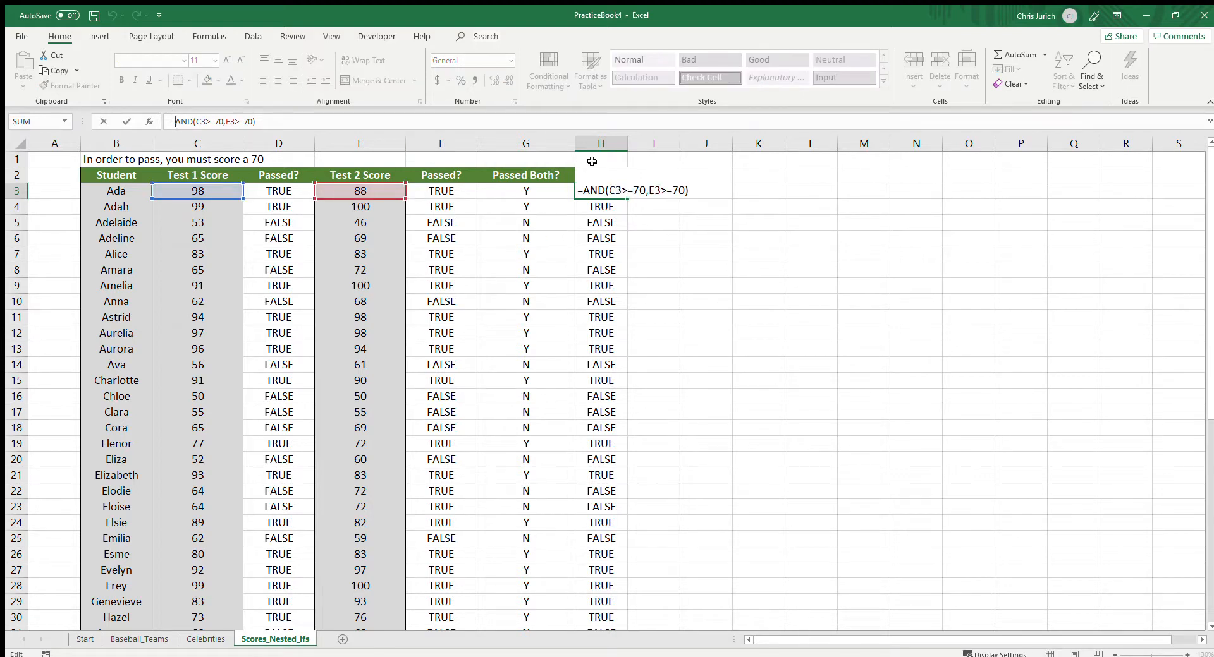
pyautogui.write('IF(')
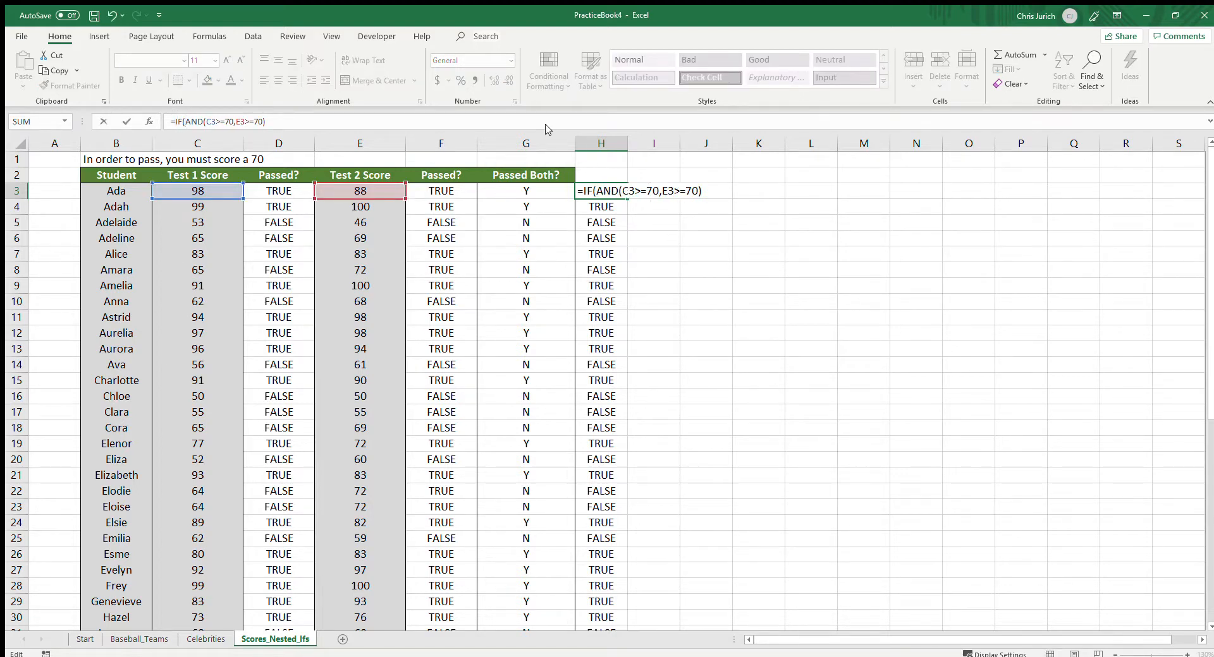
pyautogui.click(304, 122)
pyautogui.write(',"Y","N"')
pyautogui.press('Return')
# Copy the combined IF and AND formula from H3 over the rest of column H through row 52
pyautogui.press('Up')
pyautogui.hotkey('ctrl', 'c')
pyautogui.hotkey('ctrl', 'shift', 'Down')
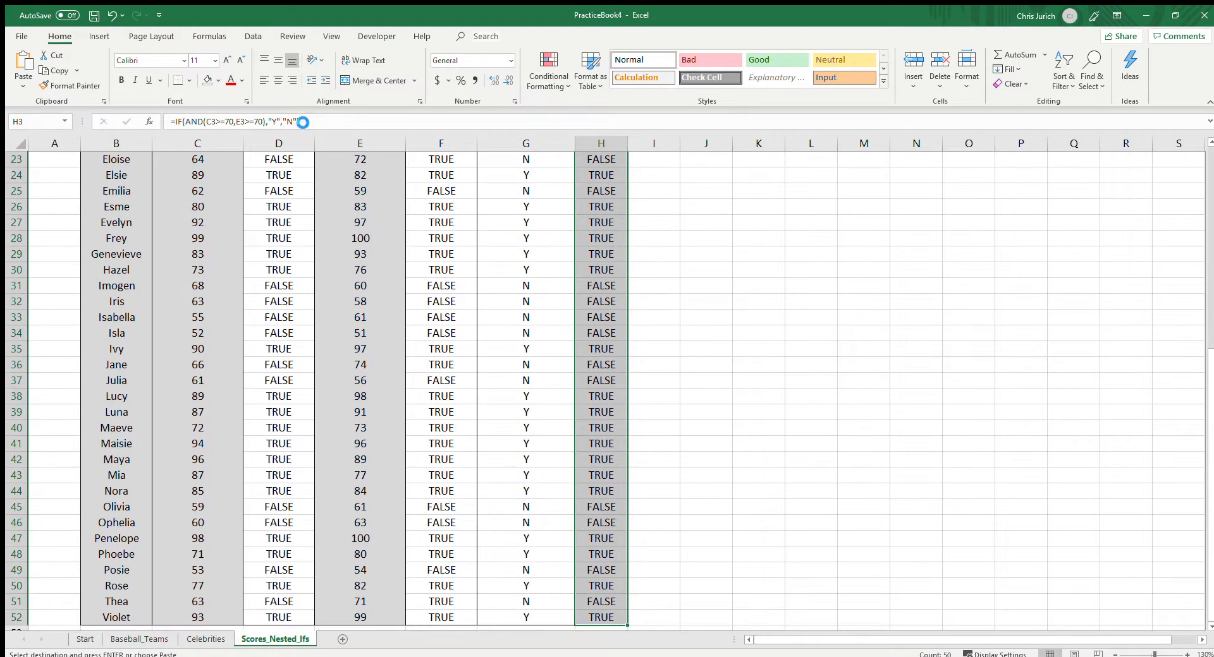
pyautogui.hotkey('ctrl', 'v')
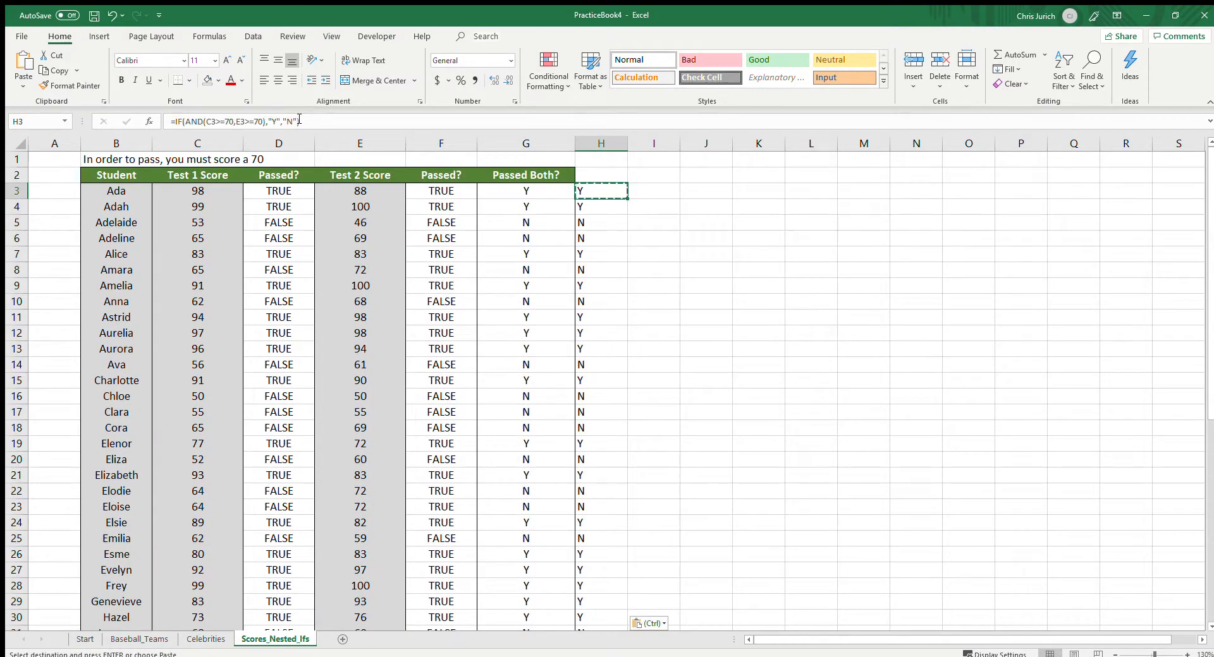
# Review the IF and AND formulas in the first rows of column H against the nested IF formula in G3
pyautogui.press('Down')
pyautogui.press('Down')
pyautogui.press('Down')
pyautogui.press('Up')
pyautogui.press('Up')
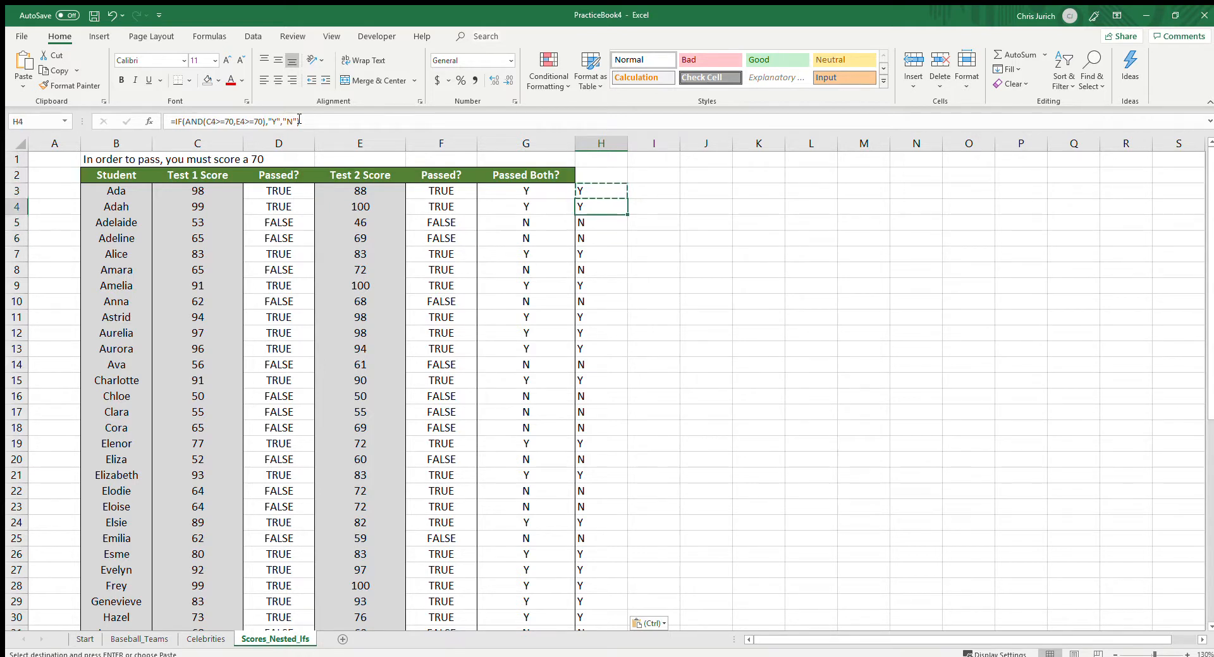
pyautogui.press('Down')
pyautogui.press('Up')
pyautogui.press('Left')
pyautogui.press('Up')
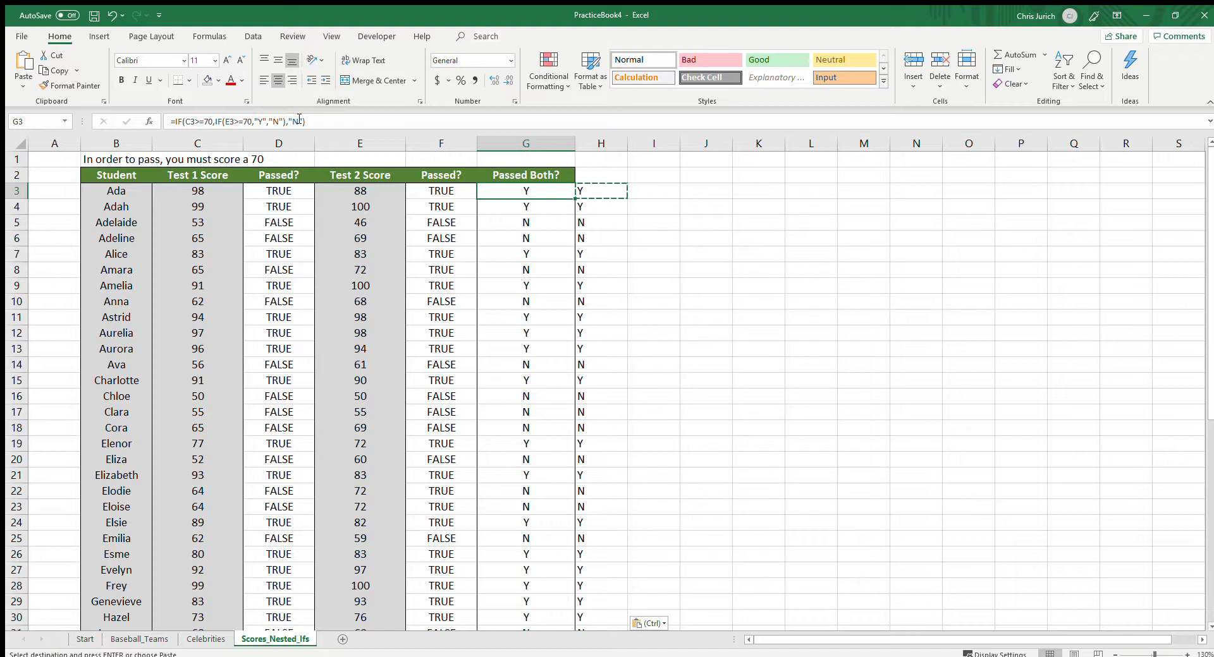
pyautogui.press('F2')
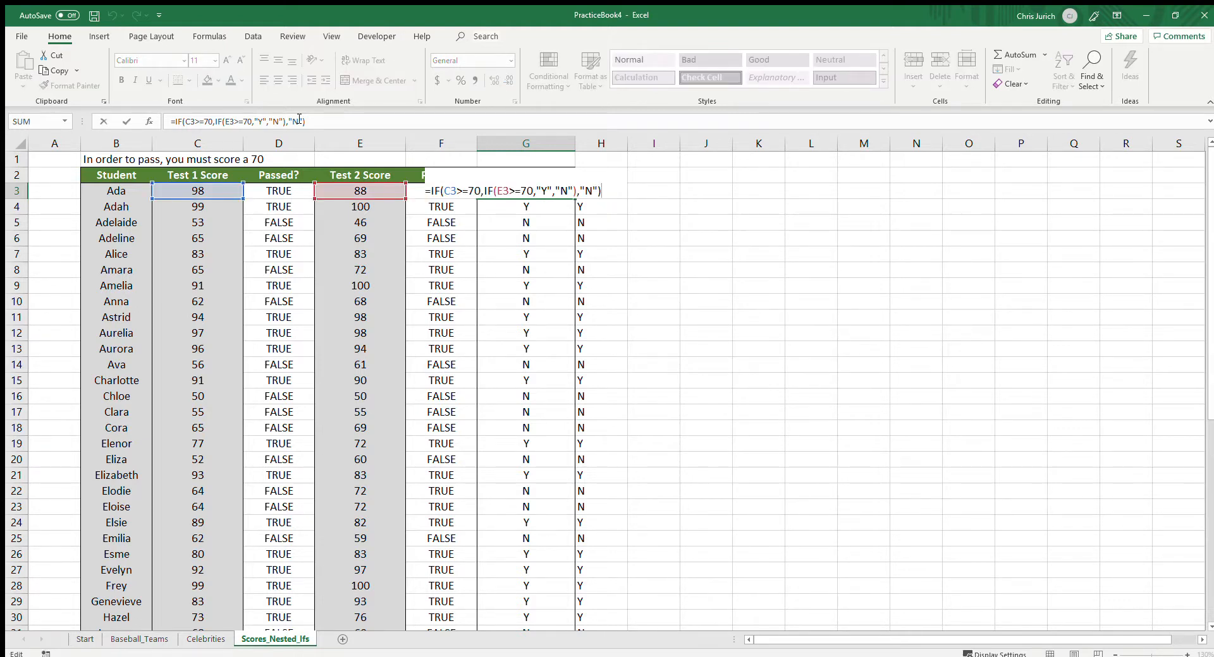
# Examine the combined IF and AND formula in H3 as the alternative to the nested IF in G3, leaving both formulas unedited
pyautogui.press('Escape')
pyautogui.press('Right')
pyautogui.press('F2')
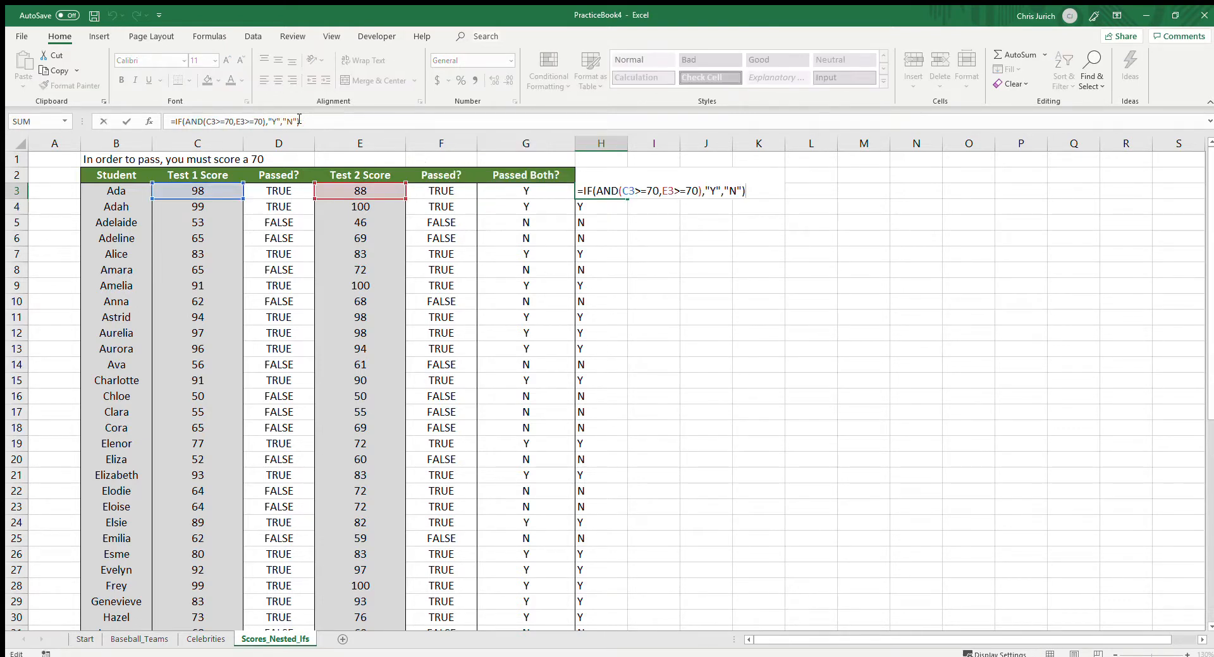
pyautogui.press('Escape')
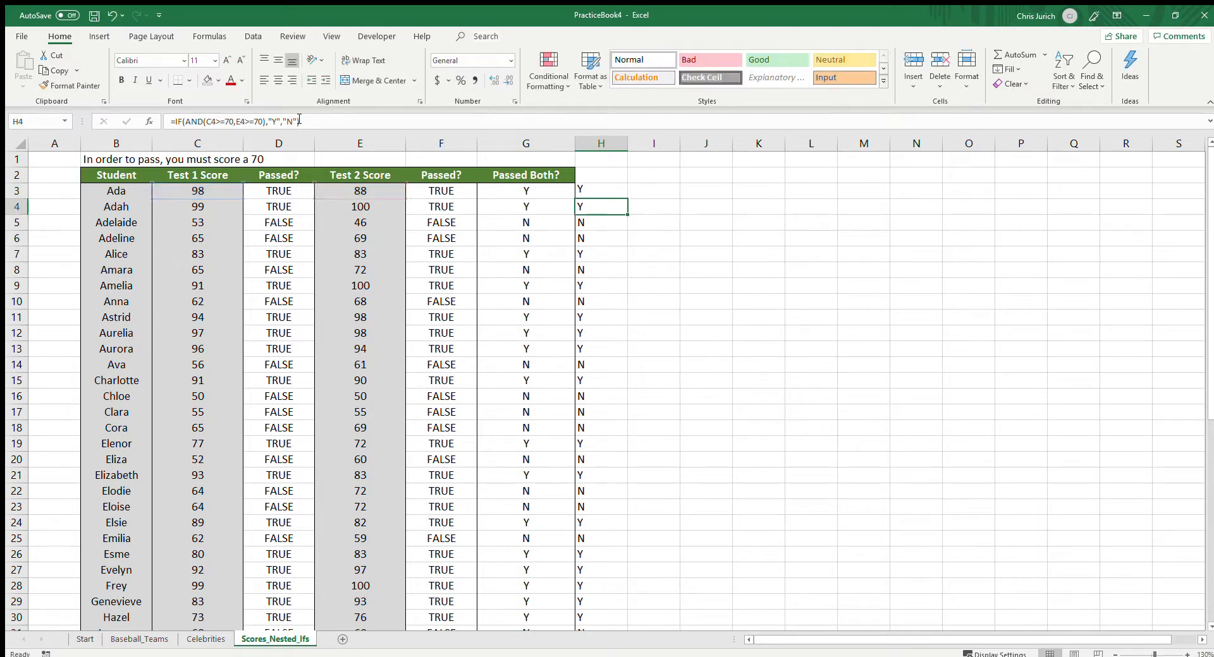